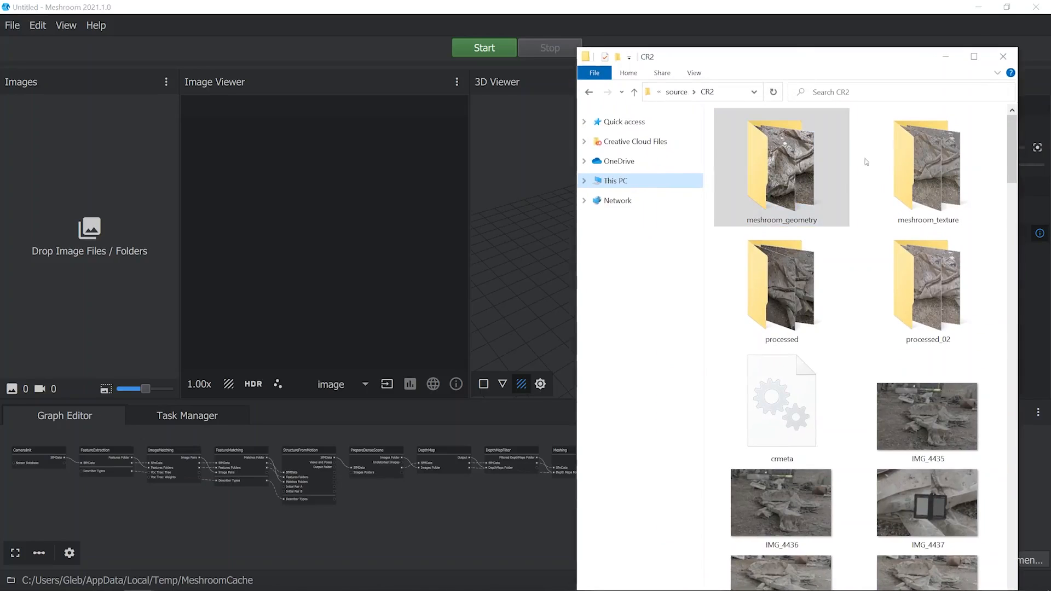
Step: Open the meshroom_geometry folder inside CR2 and import all of its photos into Meshroom's image list
click(907, 166)
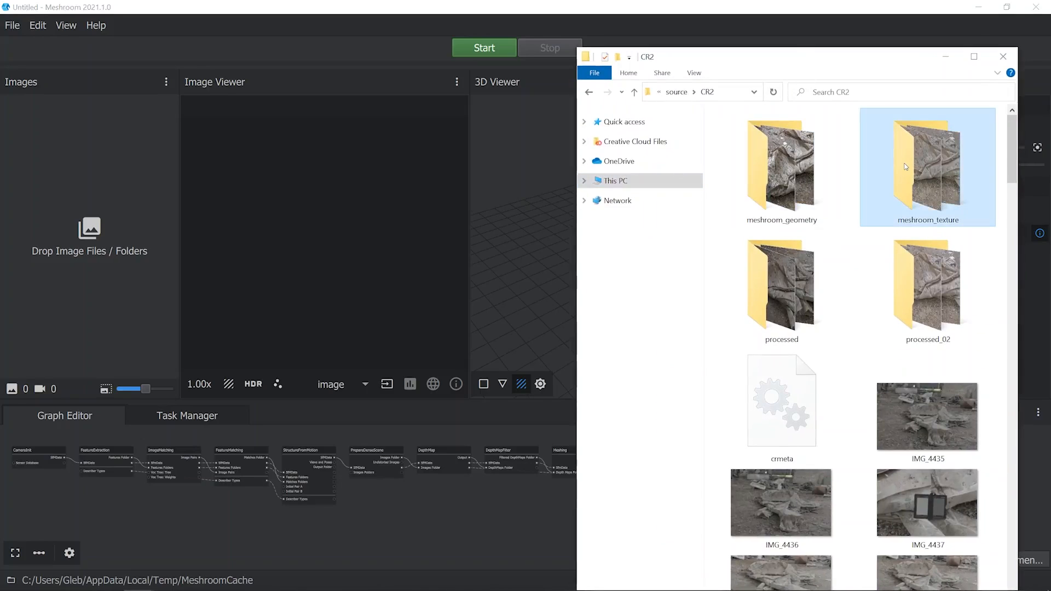
ctrl+click(813, 170)
double_click(813, 170)
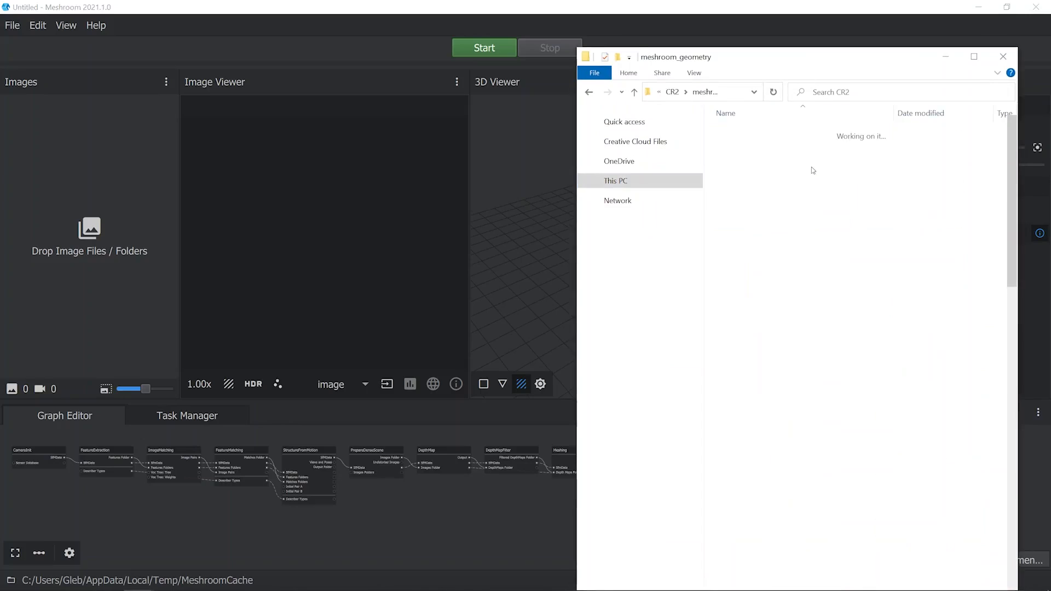
key(ctrl+a)
drag(750, 150, 85, 199)
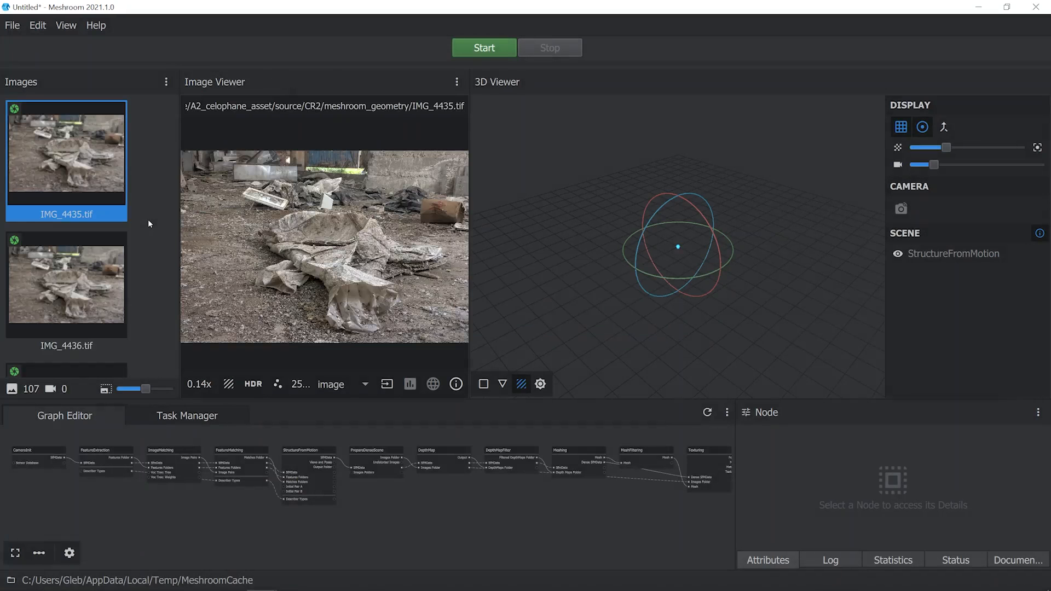
Step: Reduce the thumbnail size of the imported photos so they fit in two columns
scroll(107, 177, down, 3)
scroll(106, 178, down, 3)
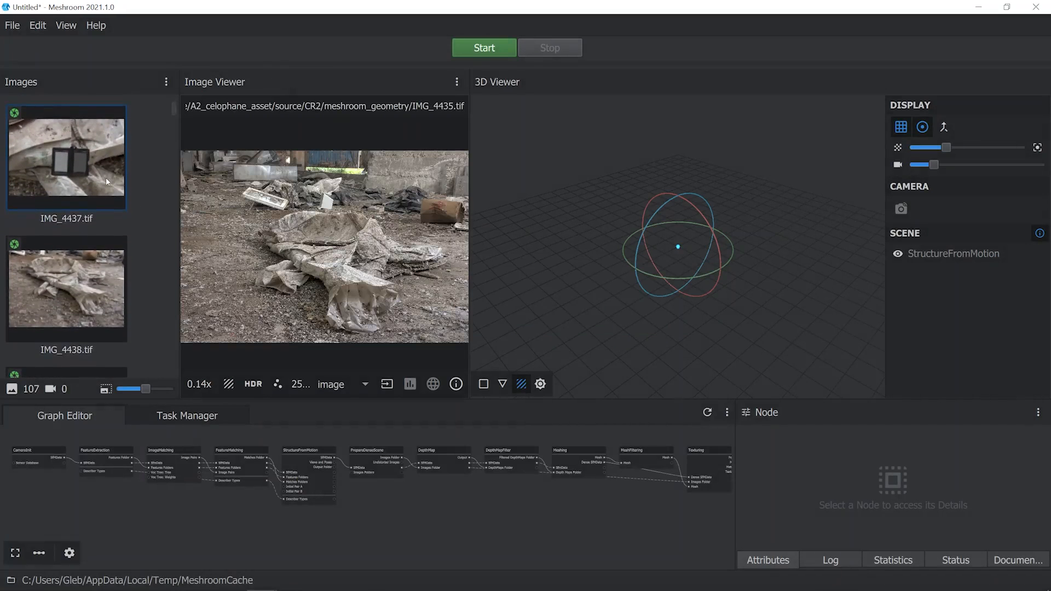
drag(145, 389, 129, 390)
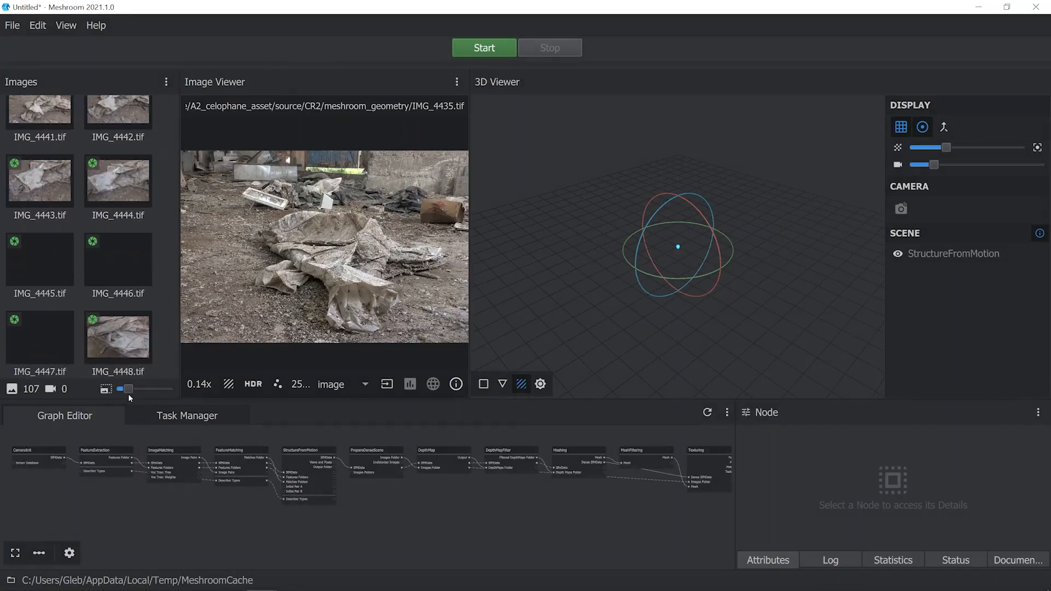
Step: Preview the photos from IMG_4442.tif through IMG_4446.tif one after another in the image viewer
click(120, 199)
click(115, 134)
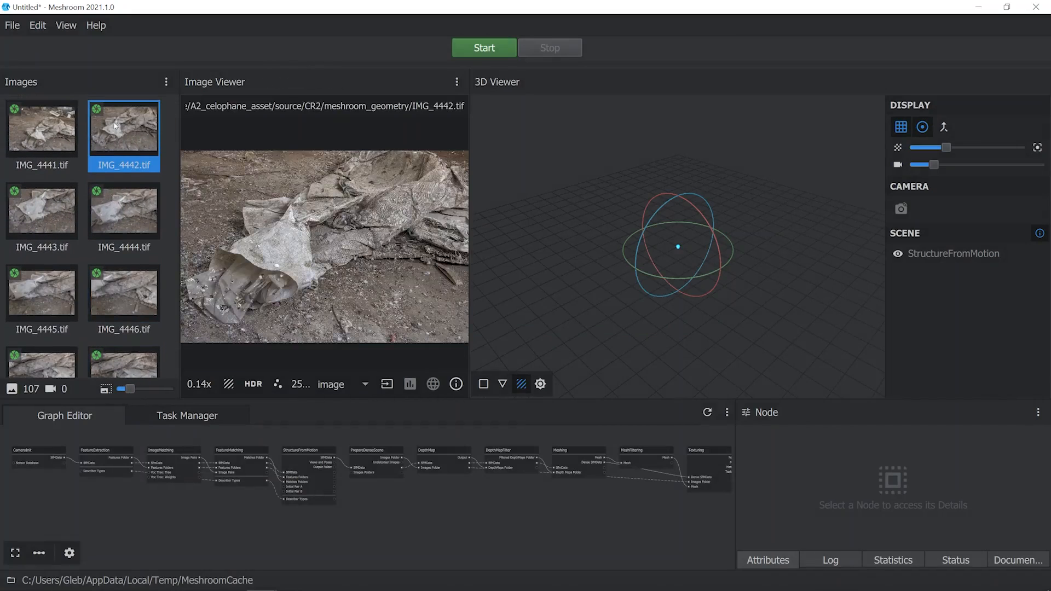
click(66, 198)
click(120, 212)
click(26, 293)
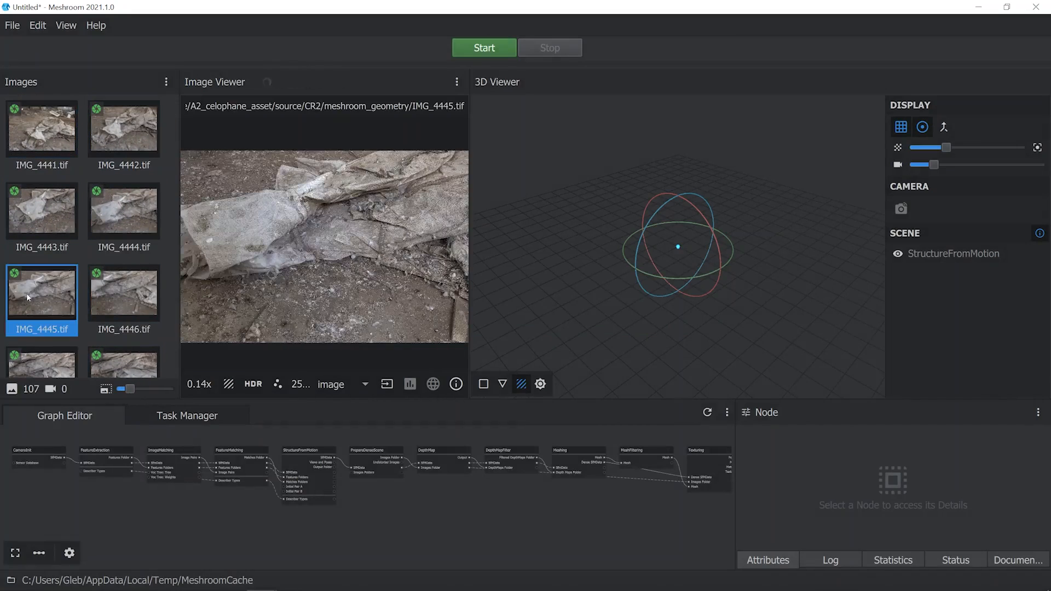
click(123, 293)
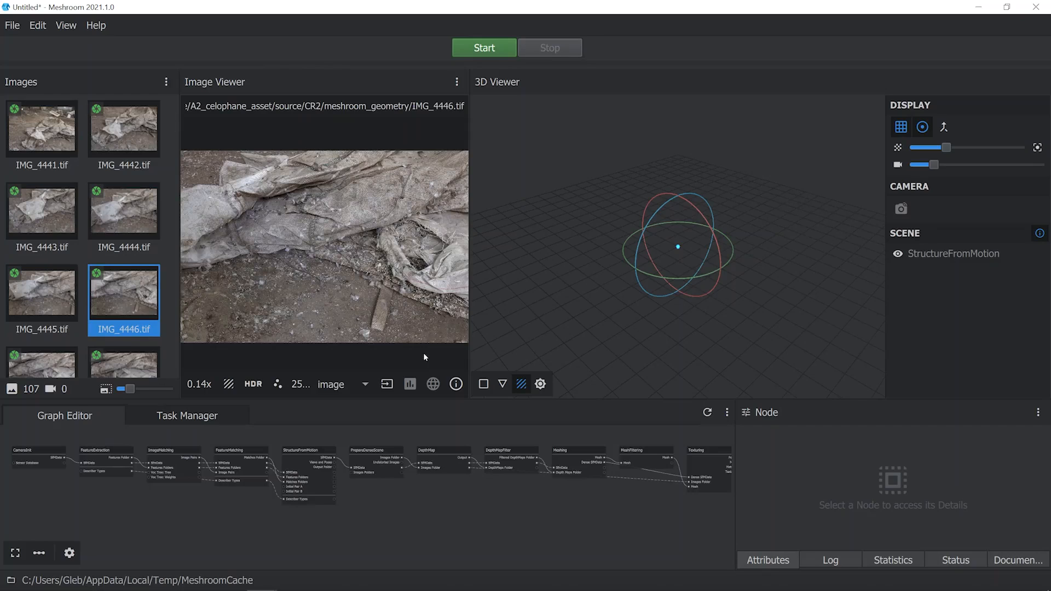
Step: Check the pixel dimensions in the metadata of IMG_4446.tif, and hide the metadata again
click(456, 384)
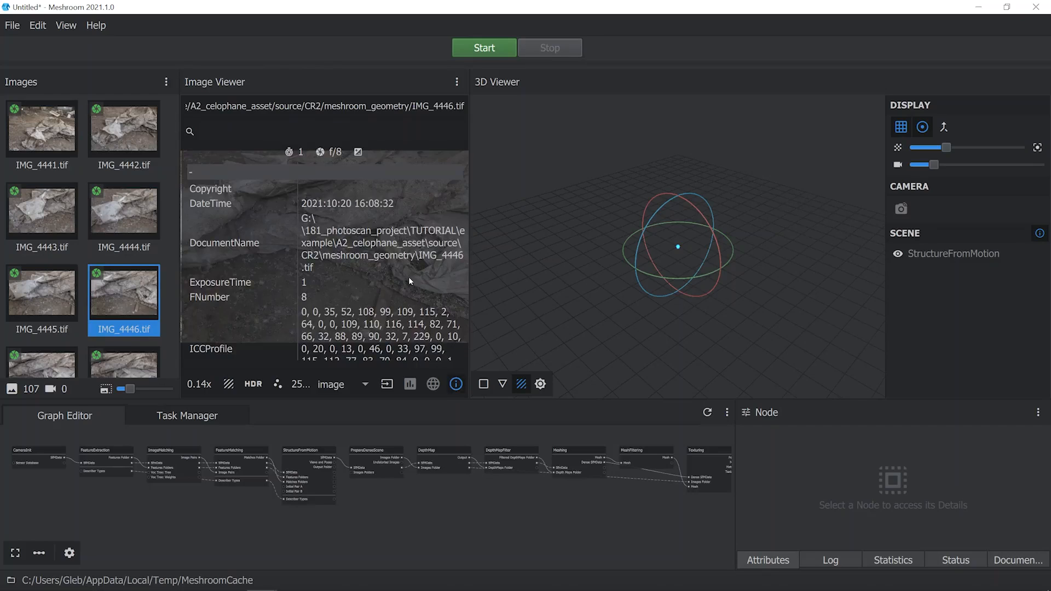
scroll(408, 277, down, 3)
scroll(409, 277, down, 10)
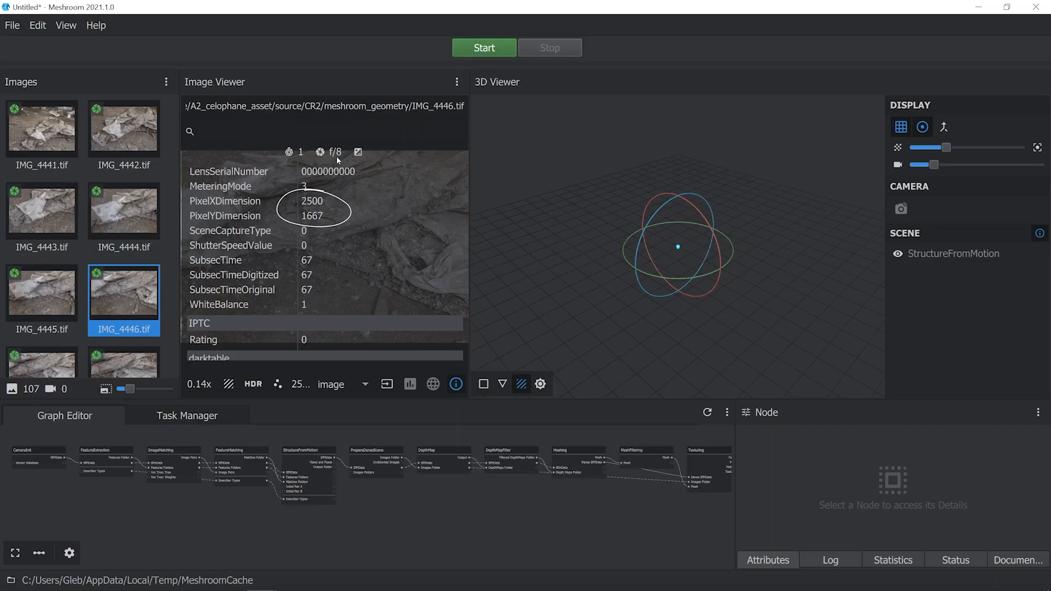
click(456, 384)
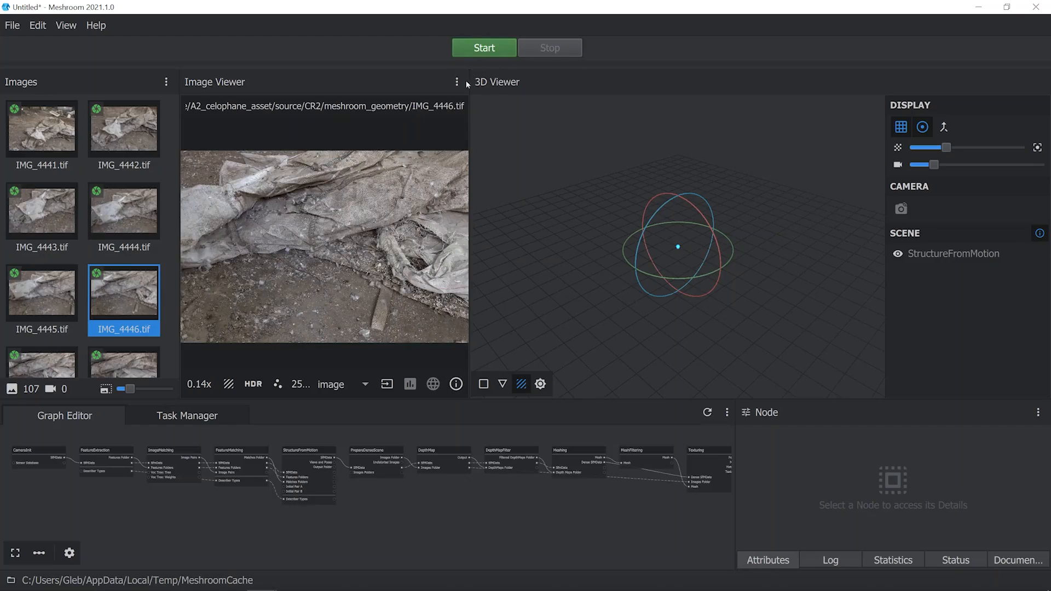
Step: Examine the first pipeline nodes in the graph, from CameraInit through FeatureExtraction and ImageMatching to FeatureMatching
middle_drag(340, 444, 392, 469)
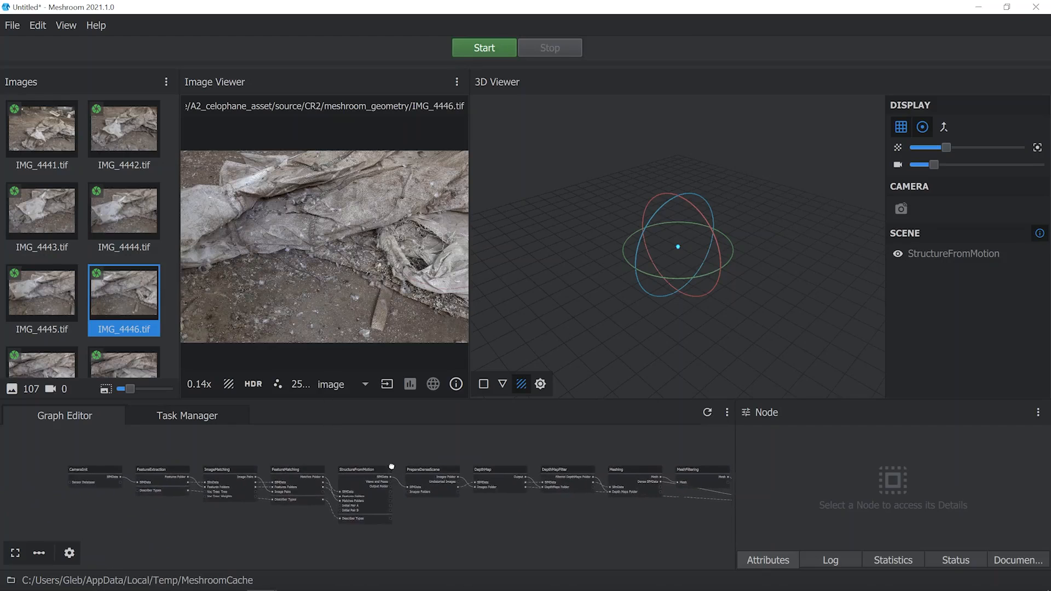
scroll(390, 470, down, 1)
scroll(73, 487, up, 5)
scroll(150, 486, up, 5)
middle_drag(262, 448, 302, 487)
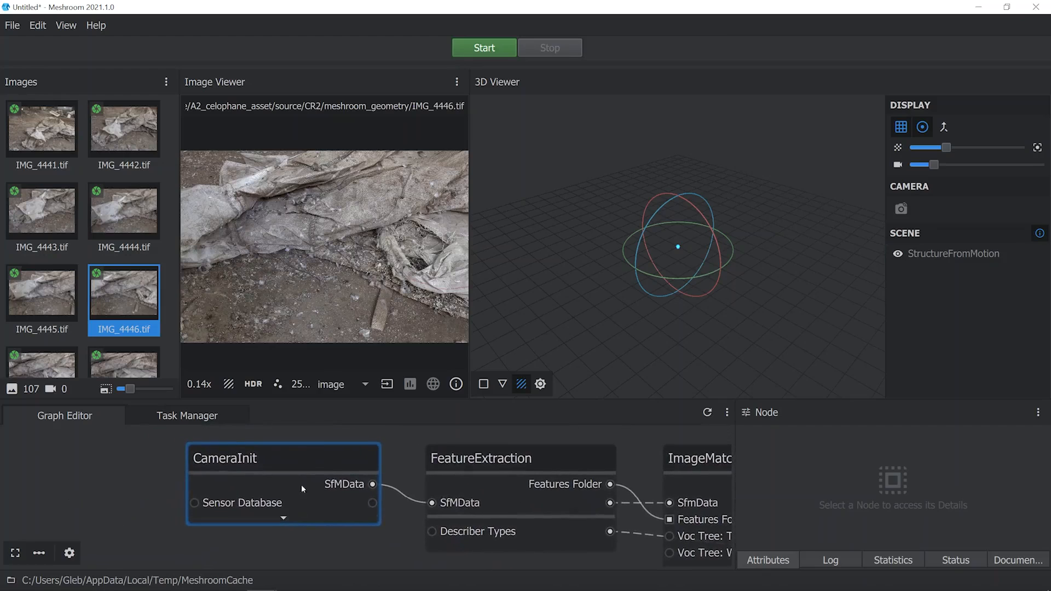
click(315, 459)
middle_drag(474, 472, 315, 449)
click(315, 449)
middle_drag(548, 458, 338, 454)
click(338, 453)
middle_drag(457, 449, 367, 452)
click(372, 451)
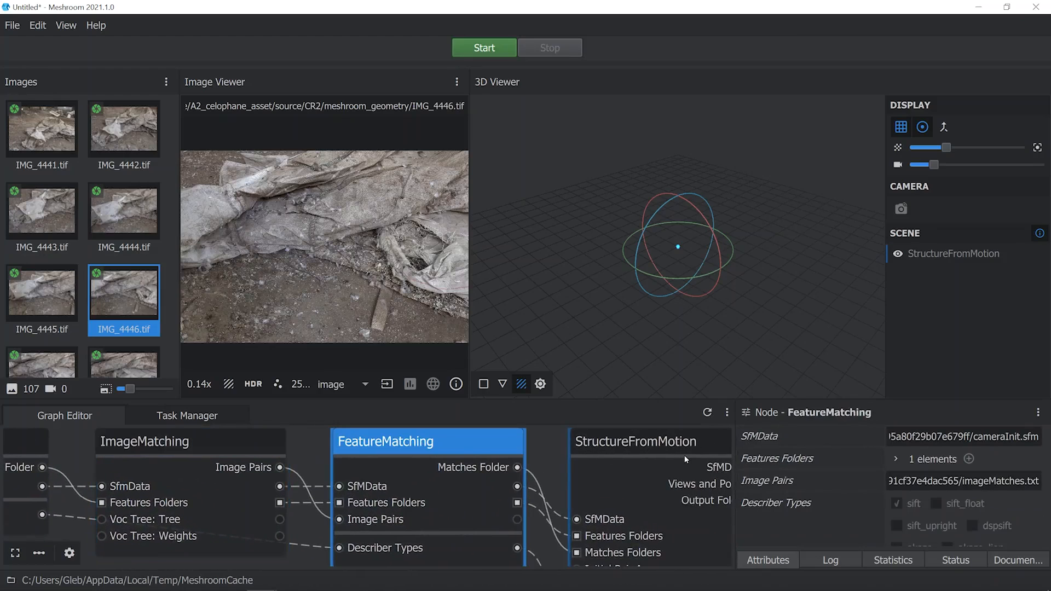
Step: Examine the rest of the pipeline from StructureFromMotion to the Texturing node, and return to CameraInit
middle_drag(682, 455, 449, 468)
middle_drag(657, 466, 362, 479)
middle_drag(613, 481, 125, 481)
click(383, 458)
scroll(396, 438, down, 3)
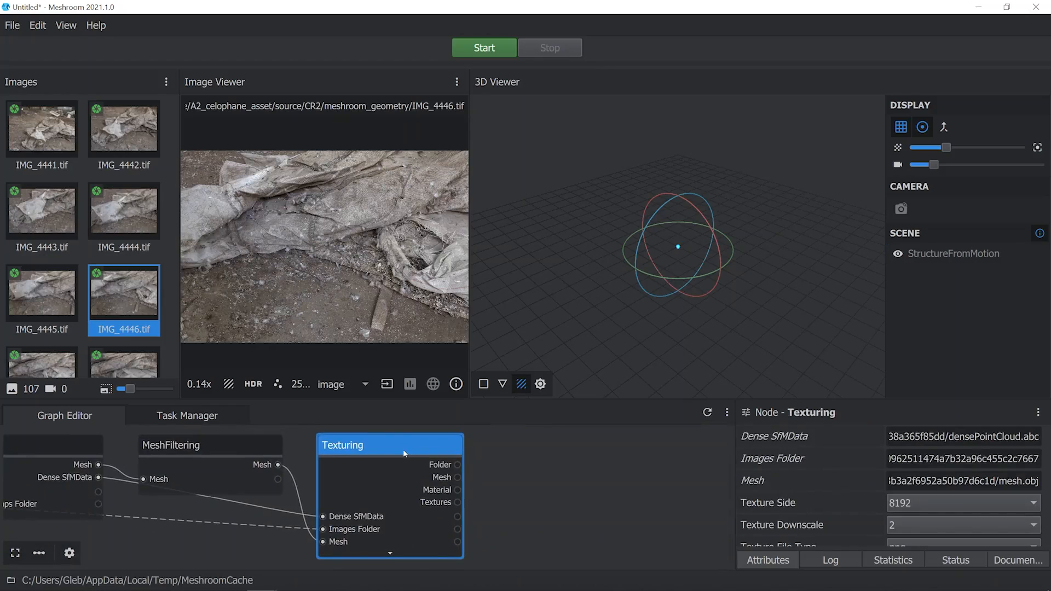
scroll(403, 454, down, 5)
middle_drag(156, 465, 465, 463)
middle_drag(126, 459, 511, 479)
scroll(199, 471, up, 5)
middle_drag(200, 471, 245, 470)
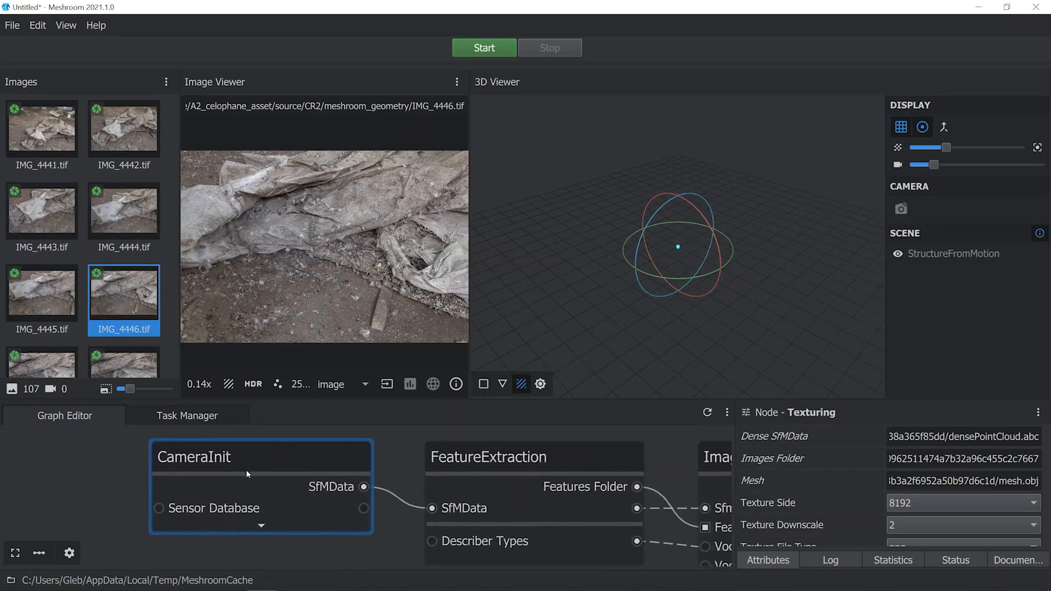
click(272, 457)
right_click(276, 457)
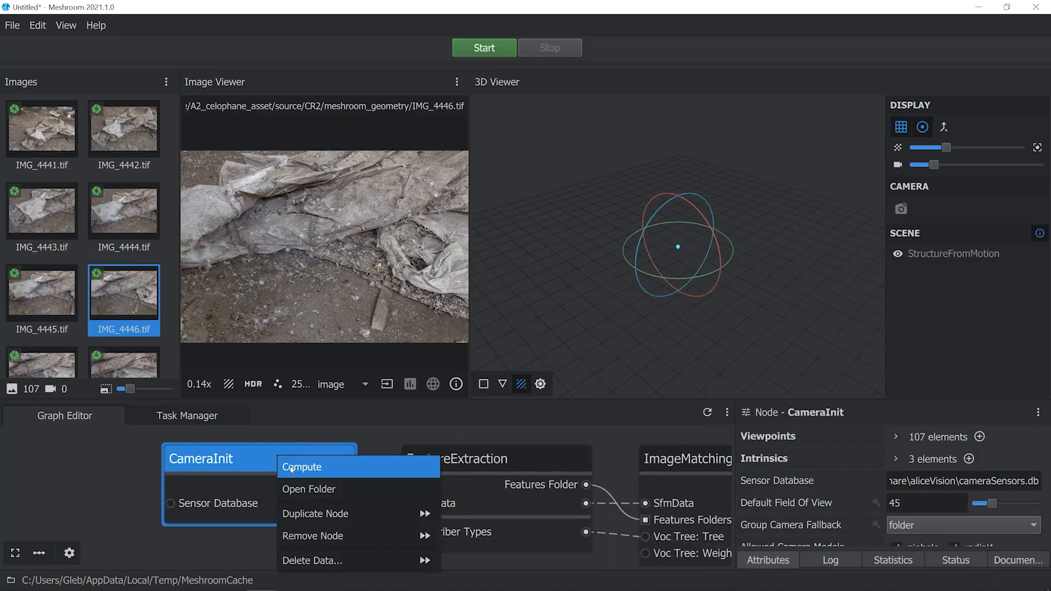
click(292, 468)
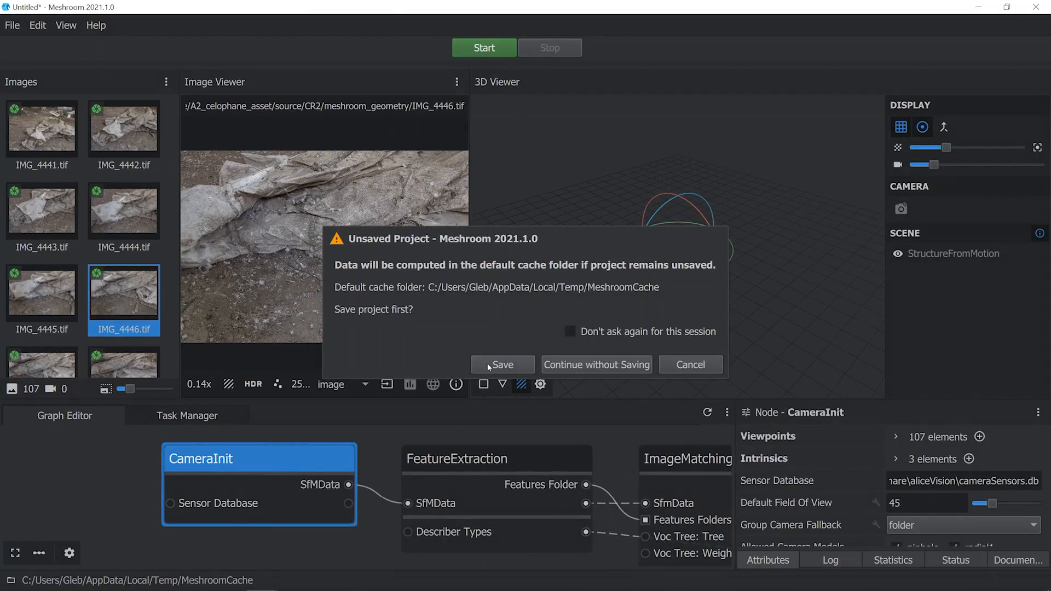
click(691, 365)
Step: Save the project as meshroom_asset_01 in the v2 folder under saves (meshroom)
click(12, 25)
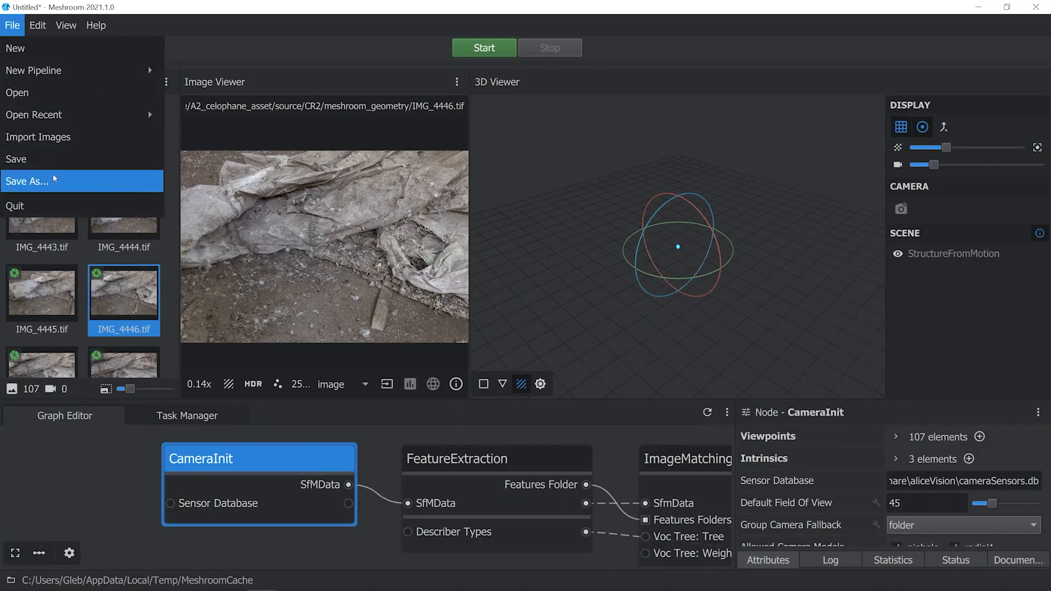
click(27, 182)
text(meshroom_a)
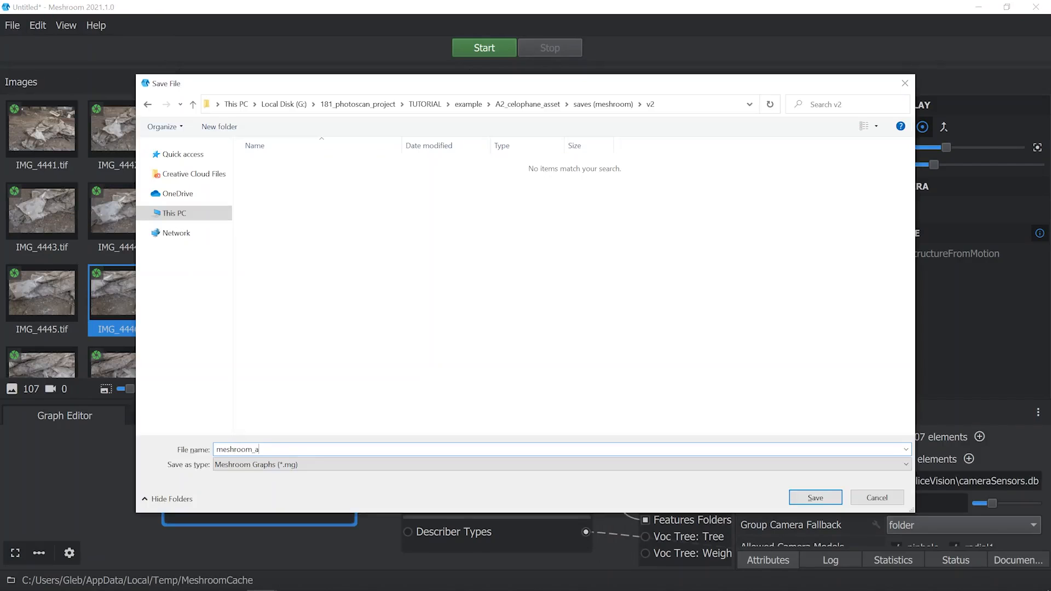
text(sset_01)
click(811, 497)
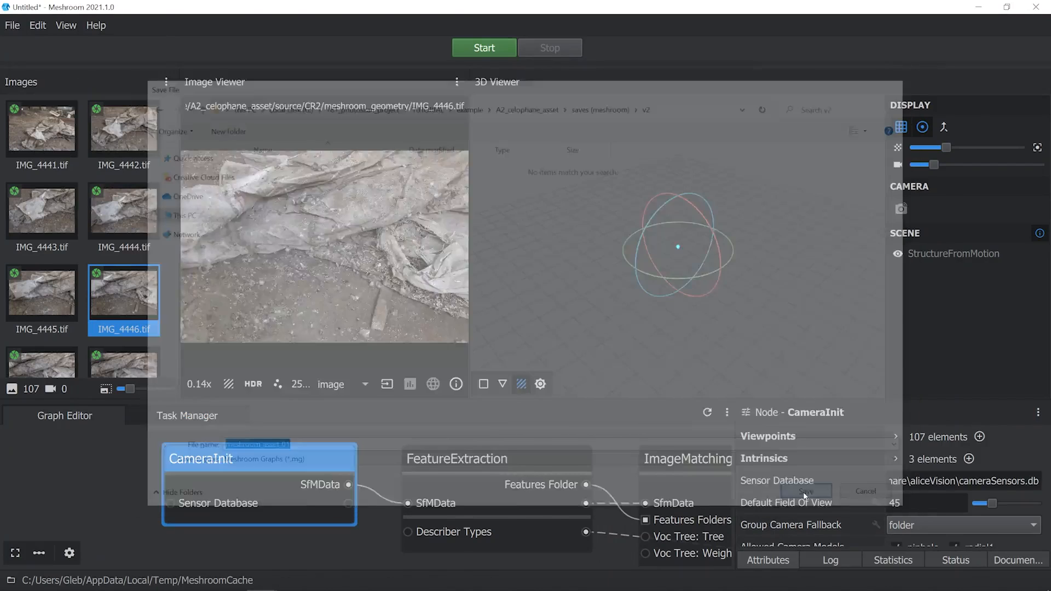
Step: Compute the CameraInit node
right_click(258, 454)
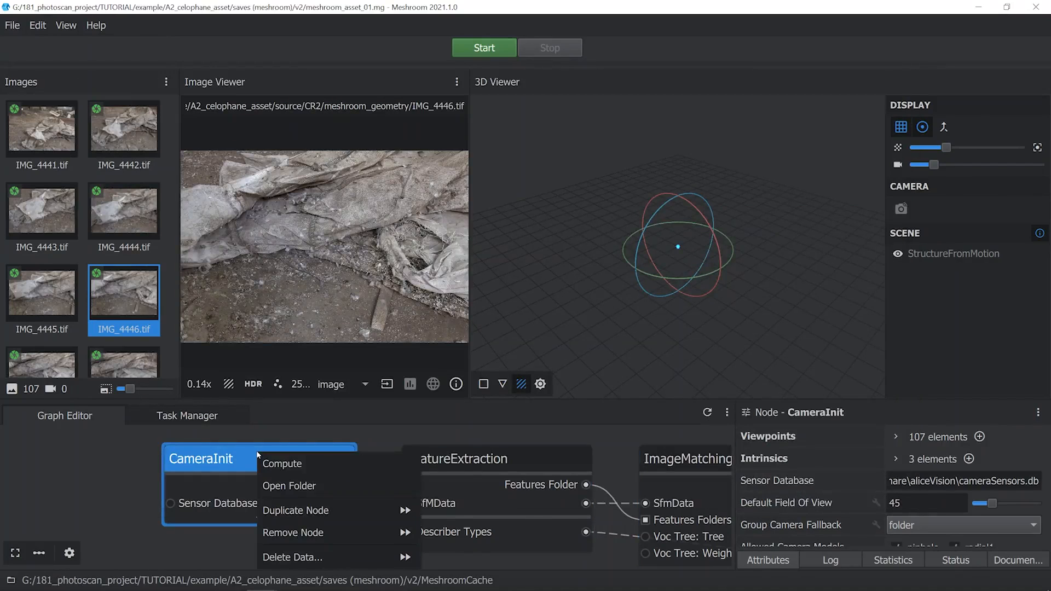
click(269, 463)
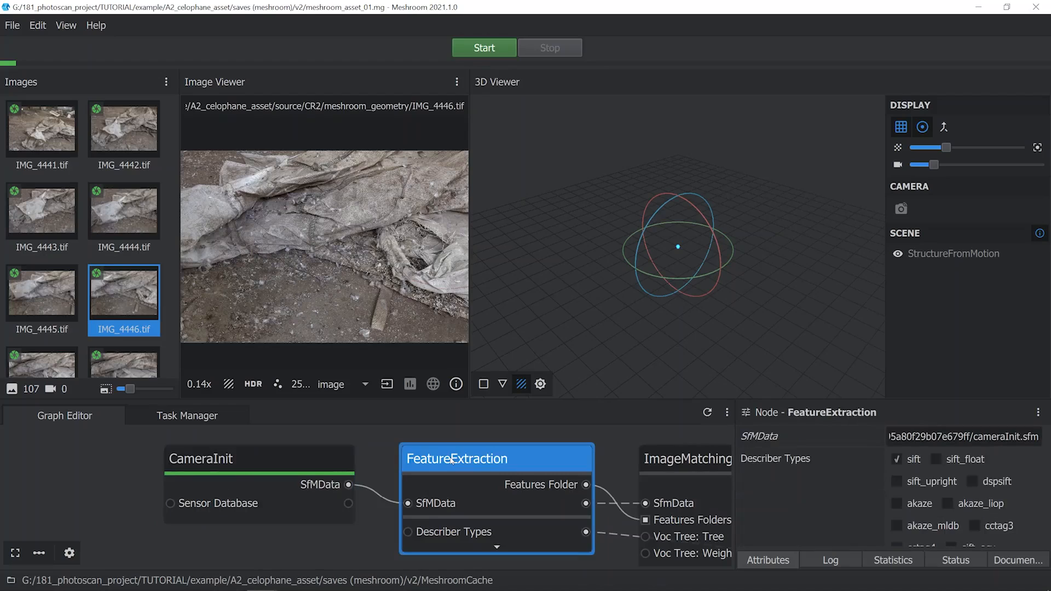
Step: Compare the FeatureExtraction node's settings with Advanced Attributes switched off and on, leaving them on
click(479, 461)
scroll(832, 488, down, 5)
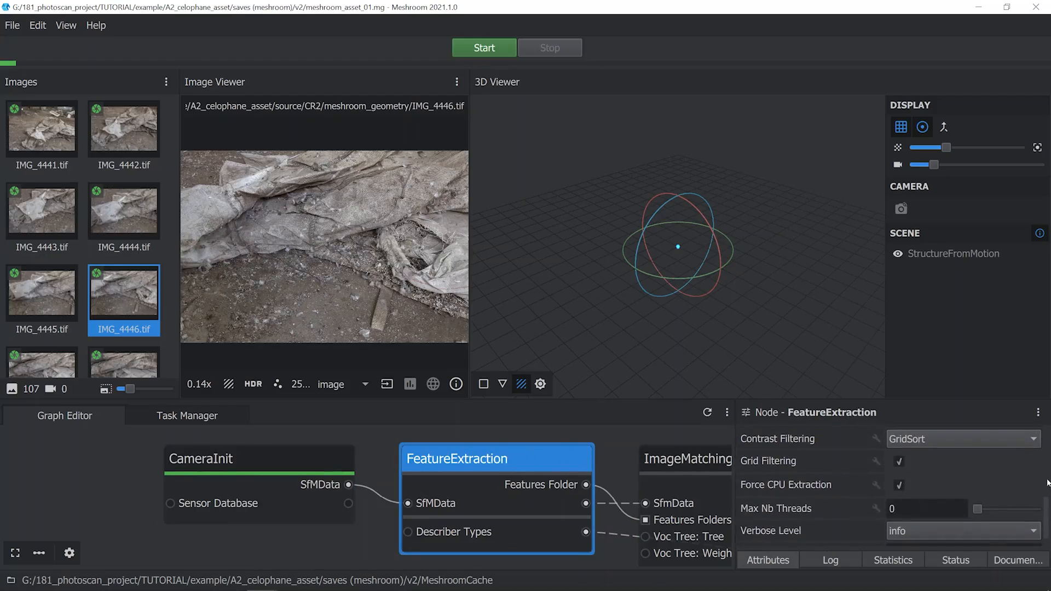
scroll(1047, 483, up, 5)
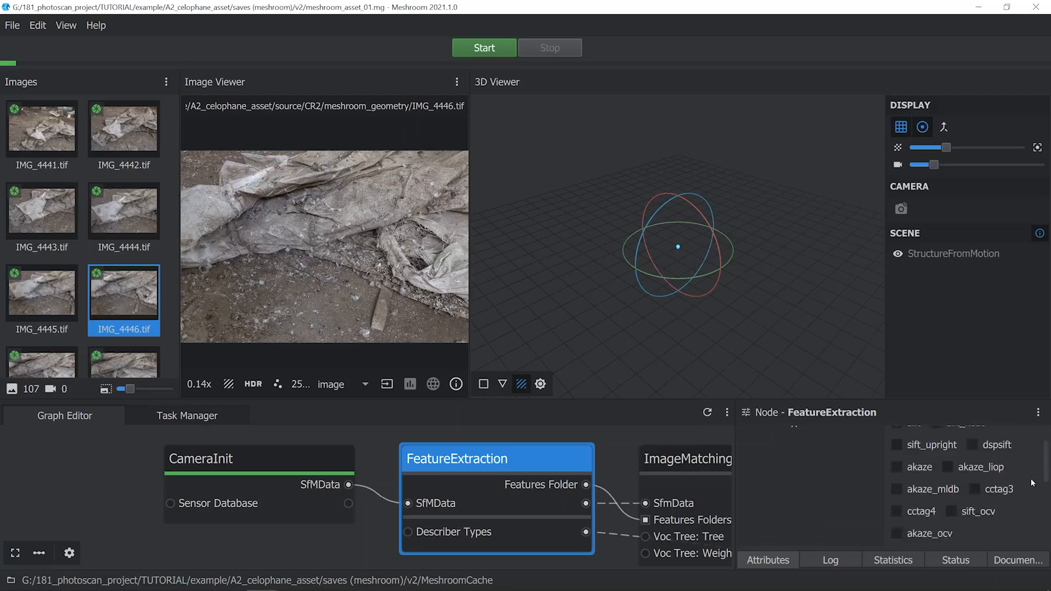
click(1037, 414)
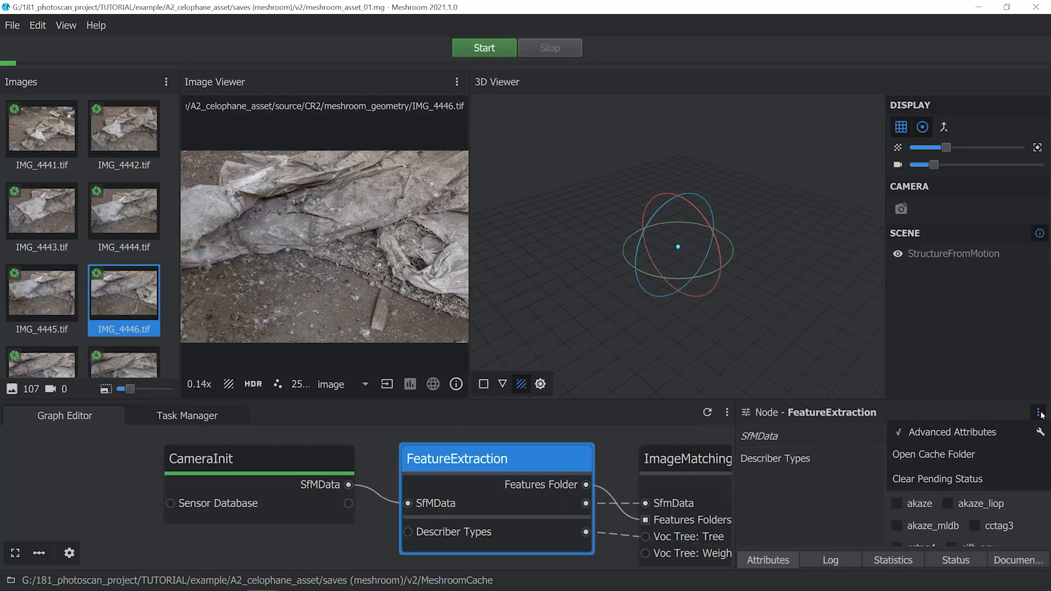
click(896, 433)
scroll(869, 459, down, 3)
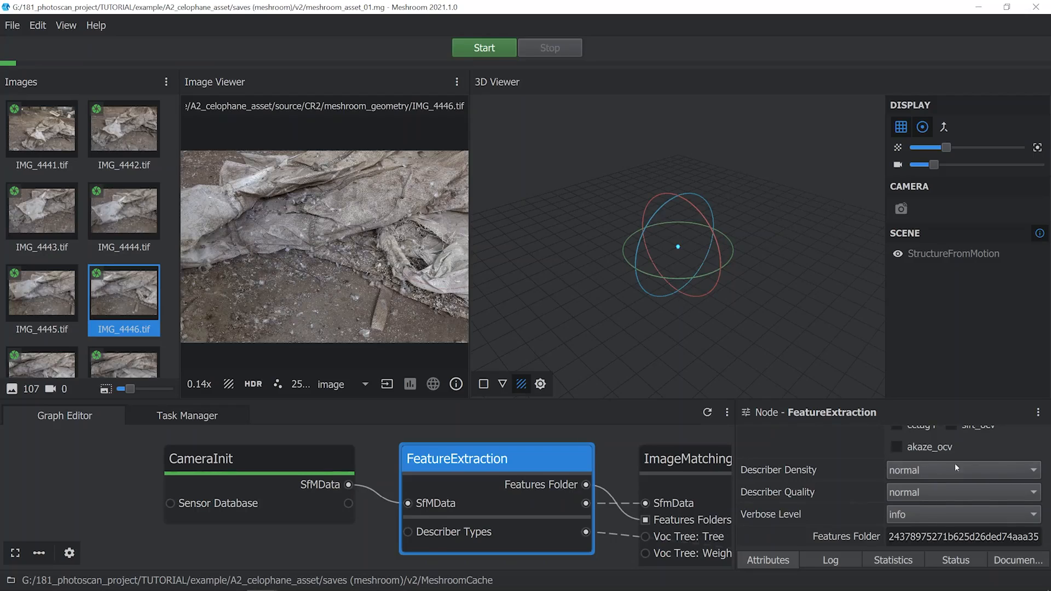
click(1038, 412)
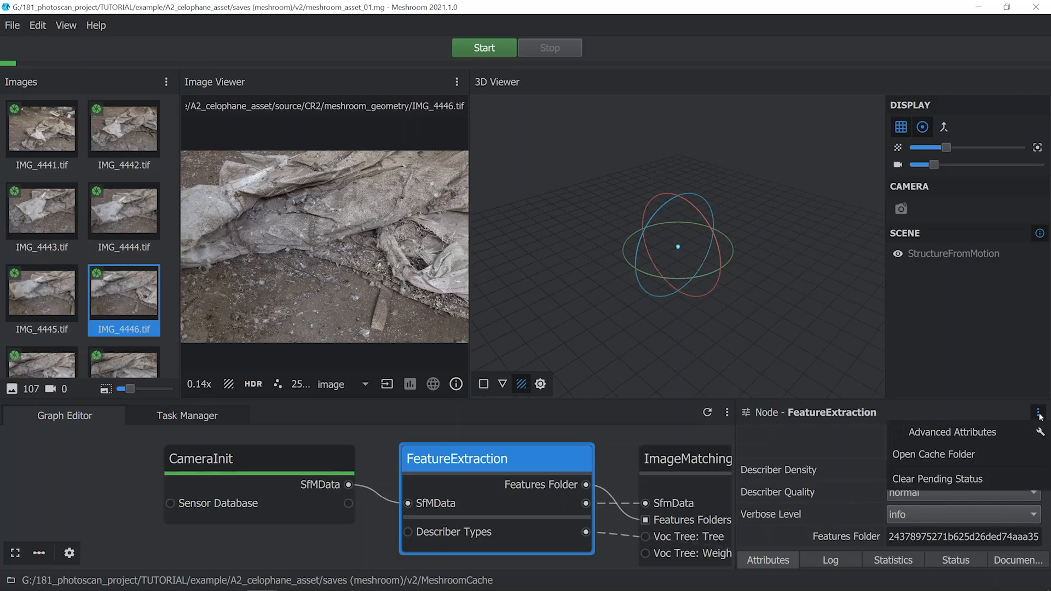
click(898, 433)
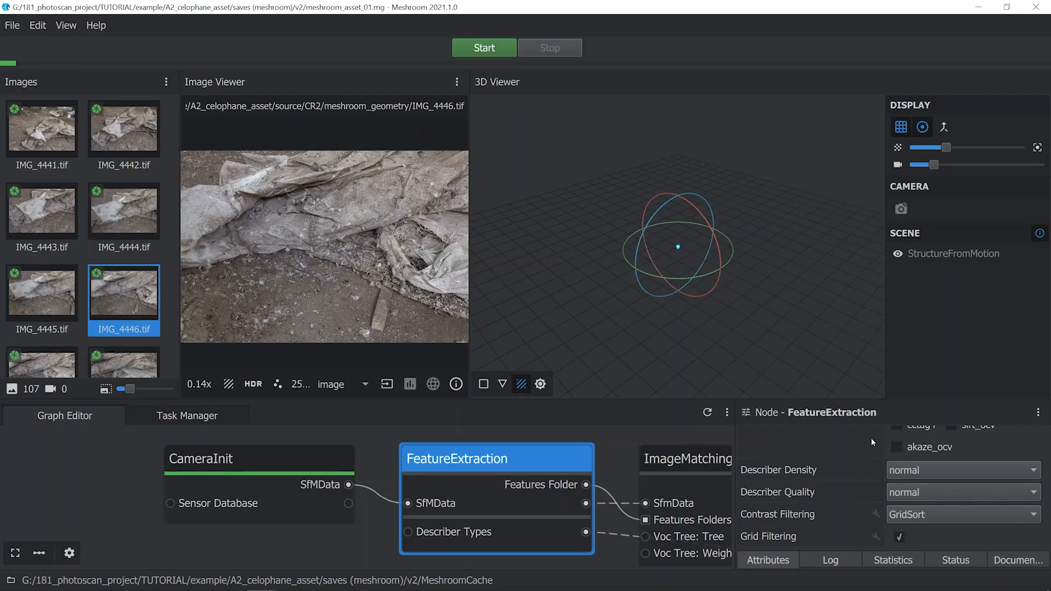
Step: Disable Force CPU Extraction on the FeatureExtraction node and compute the node
scroll(872, 438, down, 3)
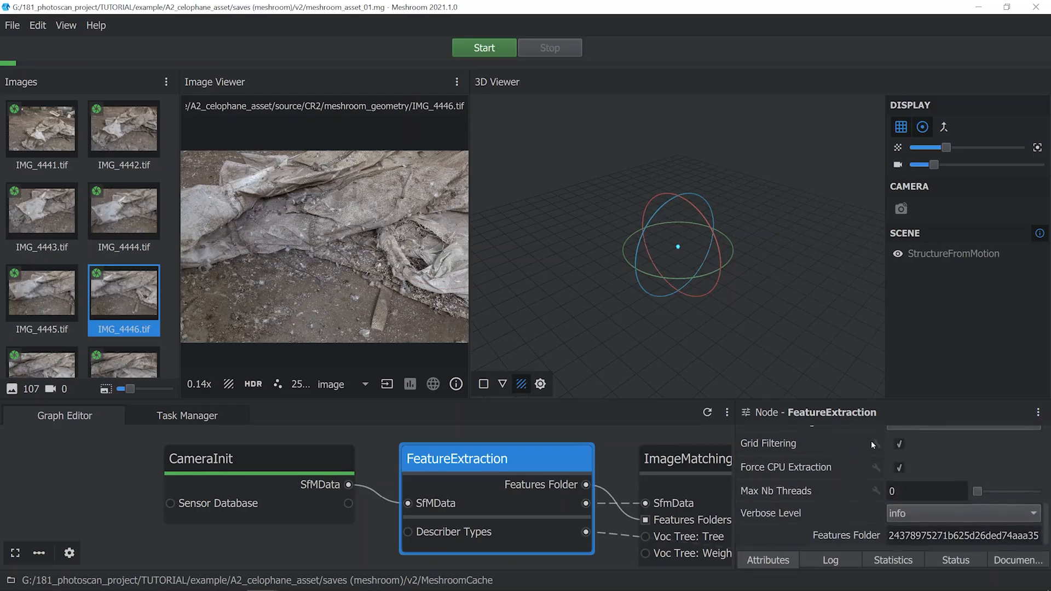
click(901, 471)
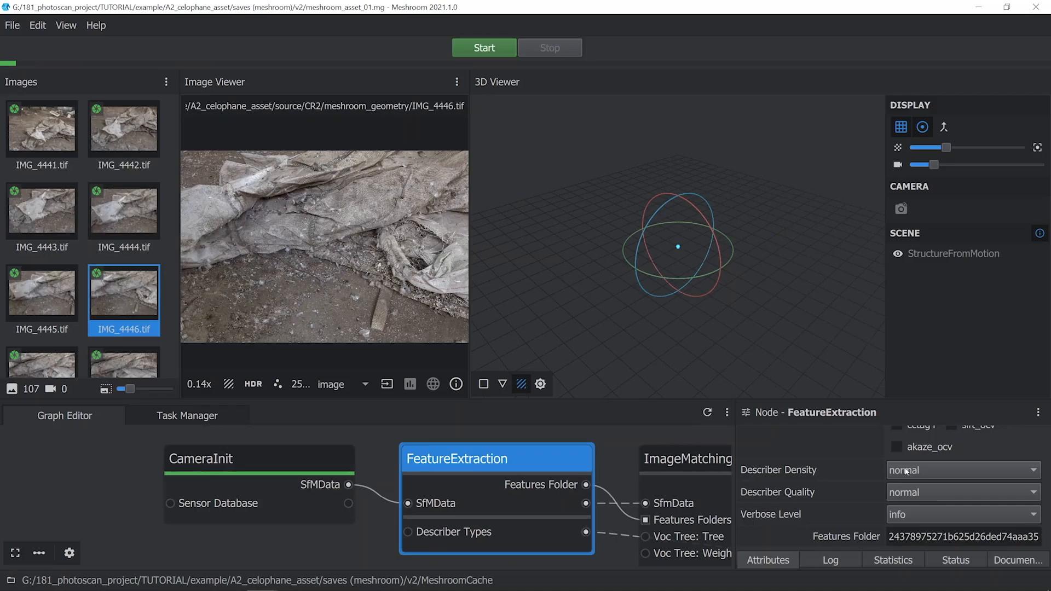
scroll(907, 472, down, 3)
scroll(462, 455, down, 3)
right_click(462, 454)
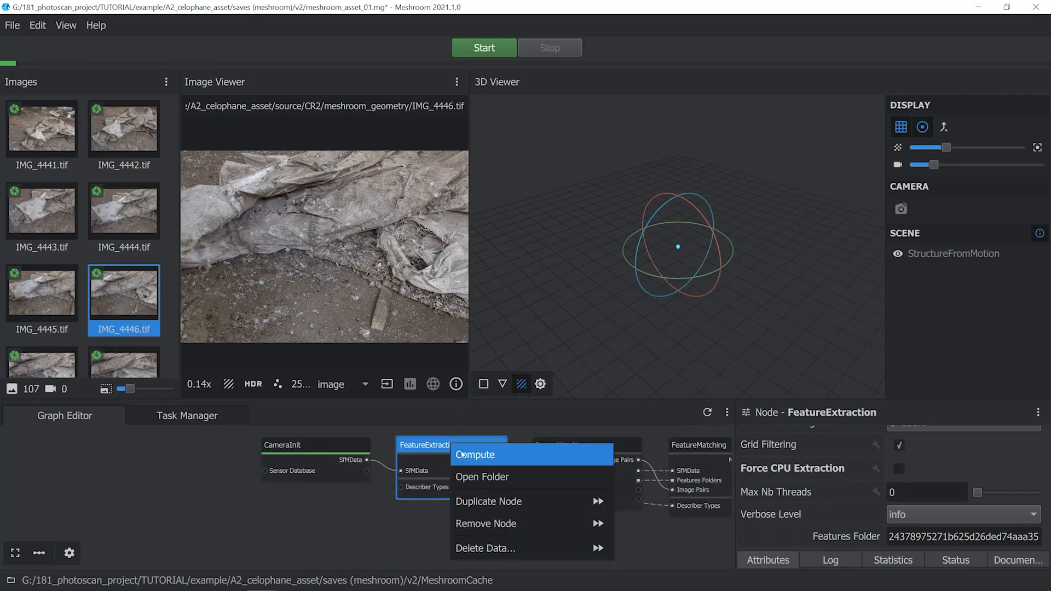
click(463, 455)
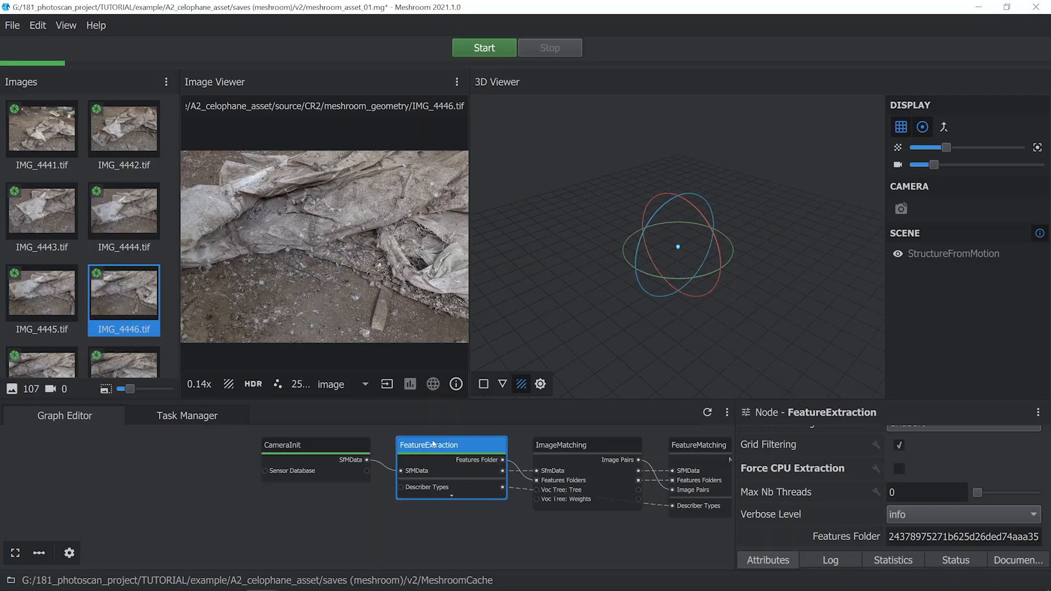
Step: Display the extracted features over IMG_4446.tif in the image viewer and inspect them up close
click(278, 385)
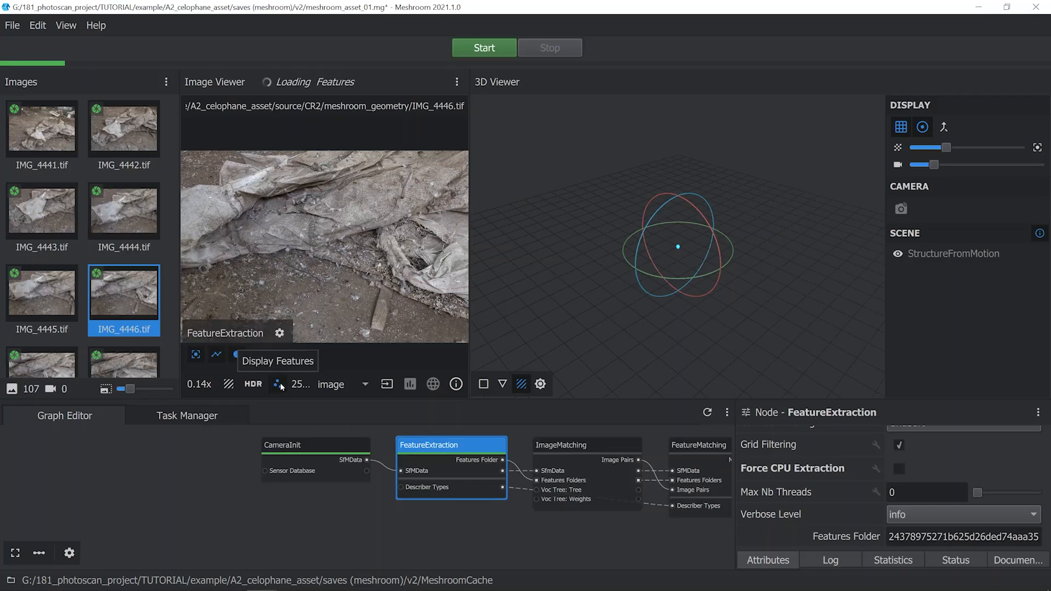
scroll(355, 247, up, 6)
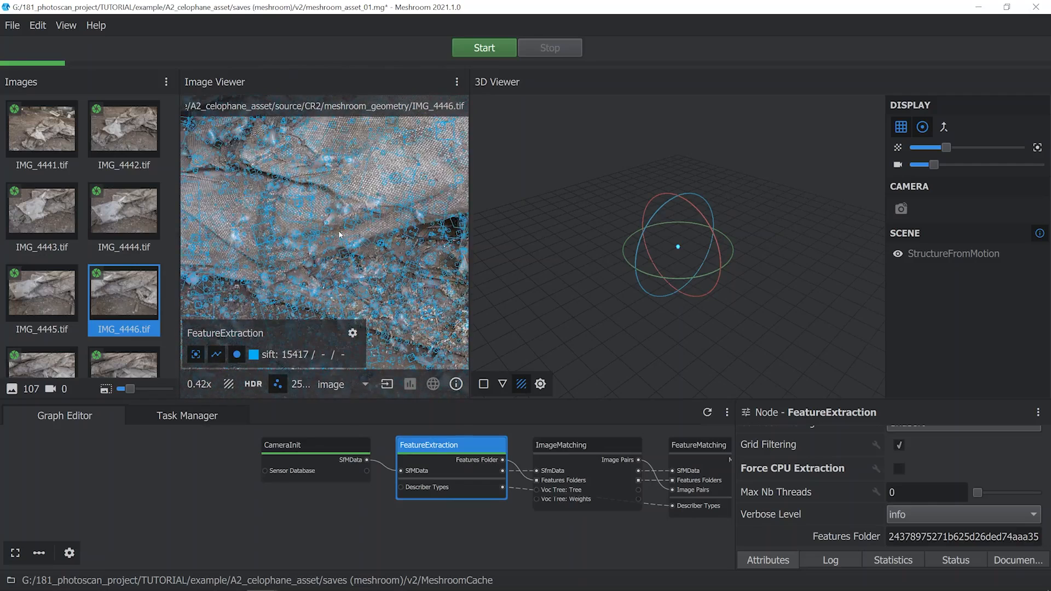
Step: Inspect the extracted features on IMG_4446.tif, IMG_4444.tif and IMG_4442.tif, and turn the feature overlay off
drag(374, 268, 290, 342)
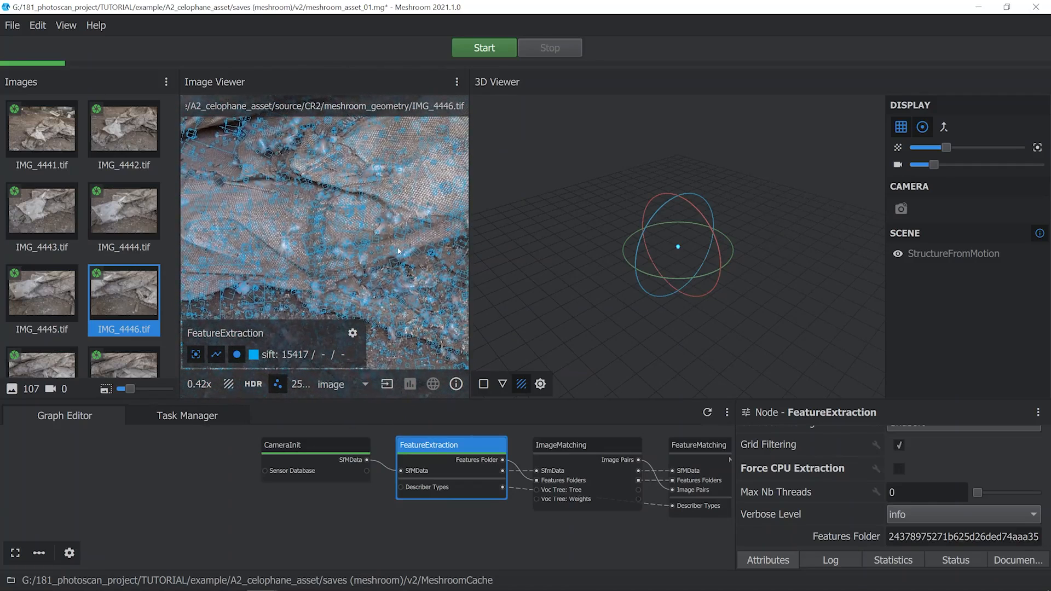
click(127, 220)
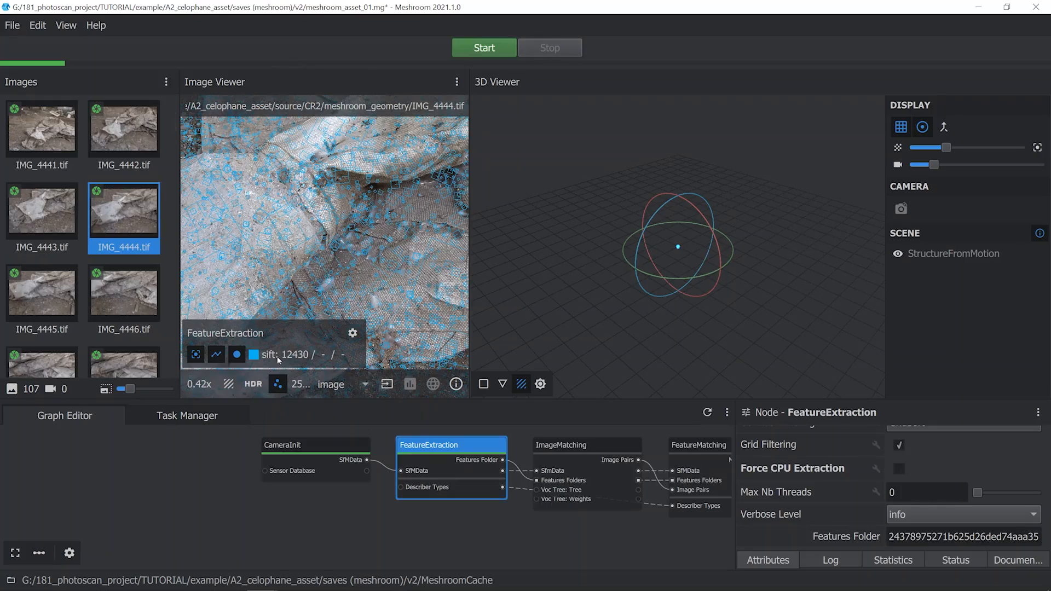
click(141, 149)
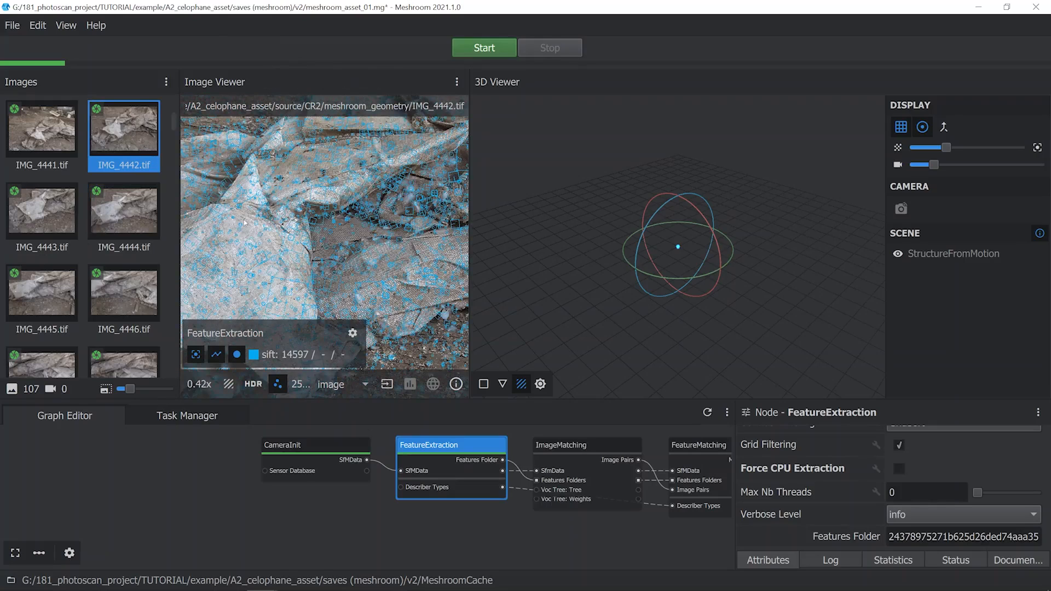
click(280, 386)
Step: Compute the ImageMatching node
middle_drag(521, 471, 311, 463)
click(348, 442)
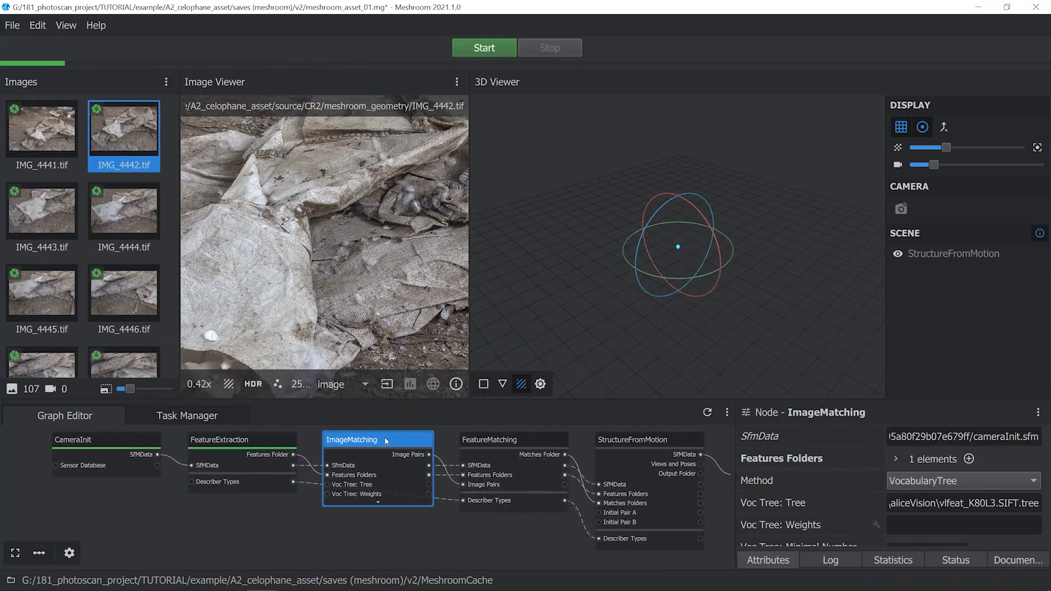
right_click(349, 441)
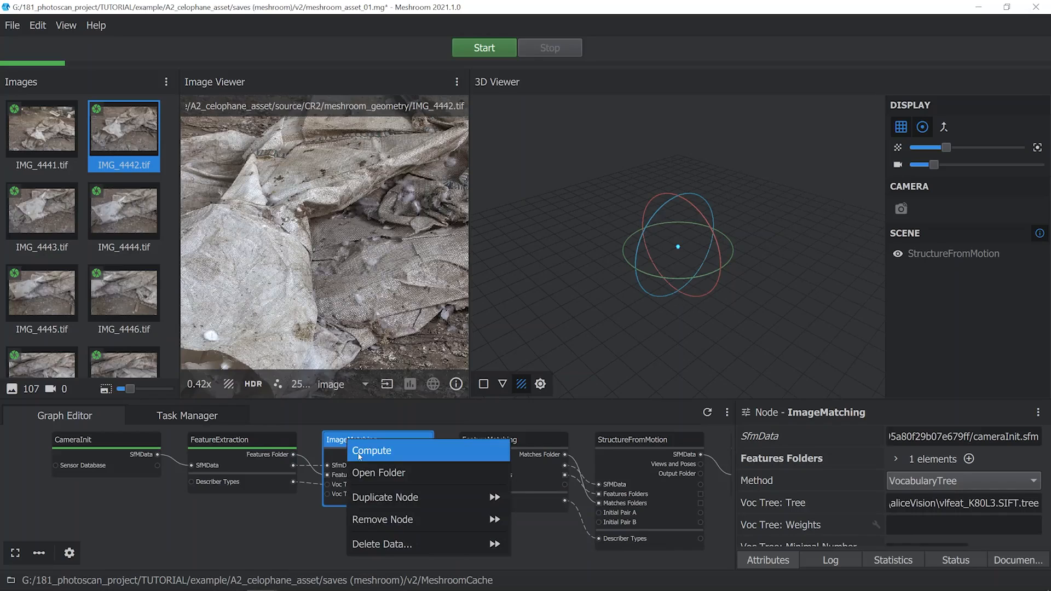
click(359, 453)
Step: Review the FeatureMatching node's settings and switch Advanced Attributes off
middle_drag(490, 445, 331, 453)
click(341, 450)
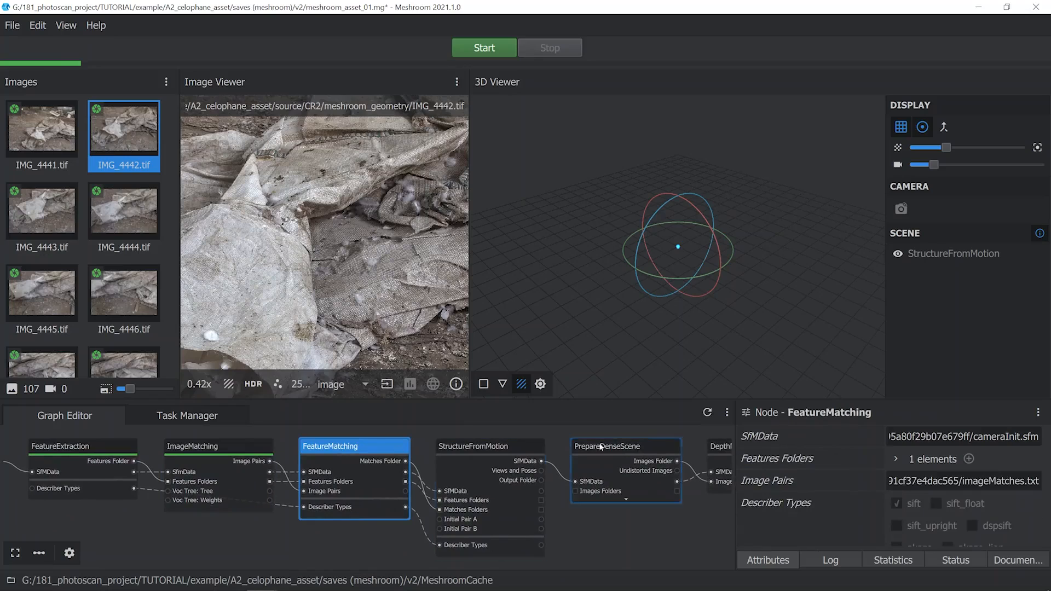
scroll(832, 443, down, 5)
scroll(805, 461, down, 3)
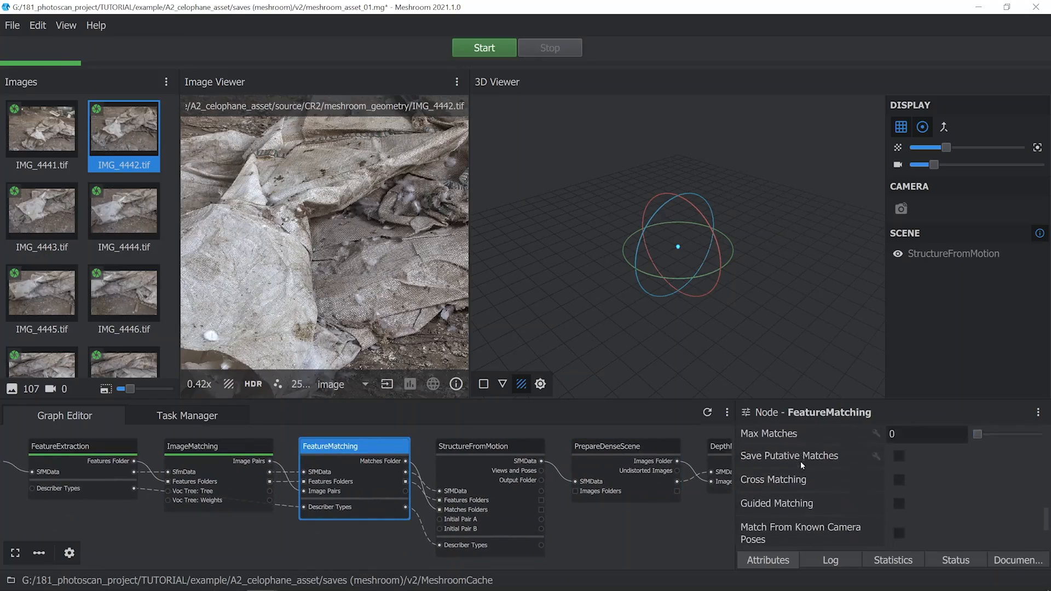
scroll(811, 479, up, 4)
scroll(821, 482, up, 2)
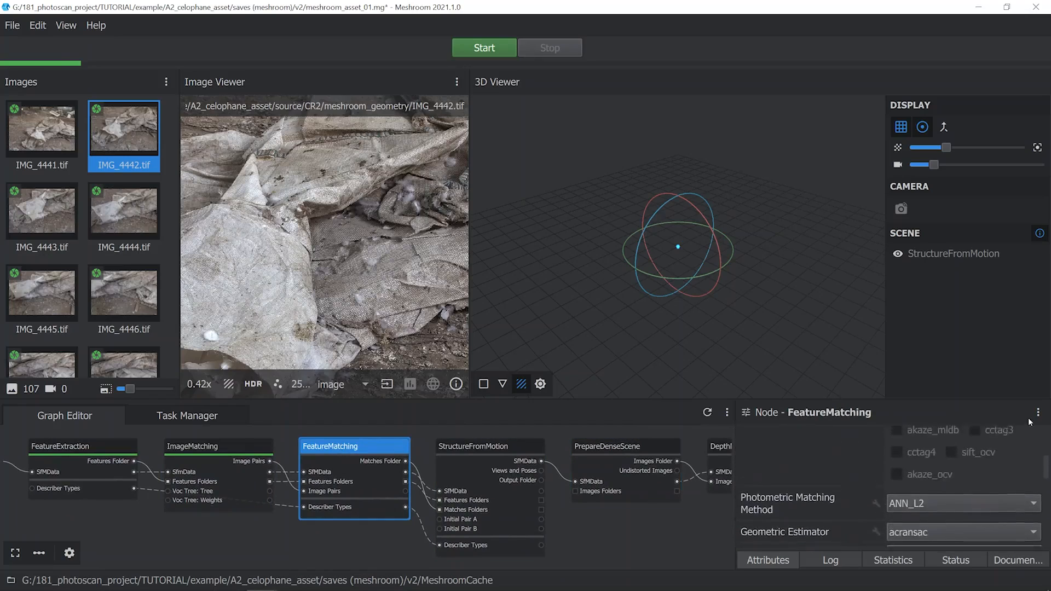
click(1038, 412)
click(898, 435)
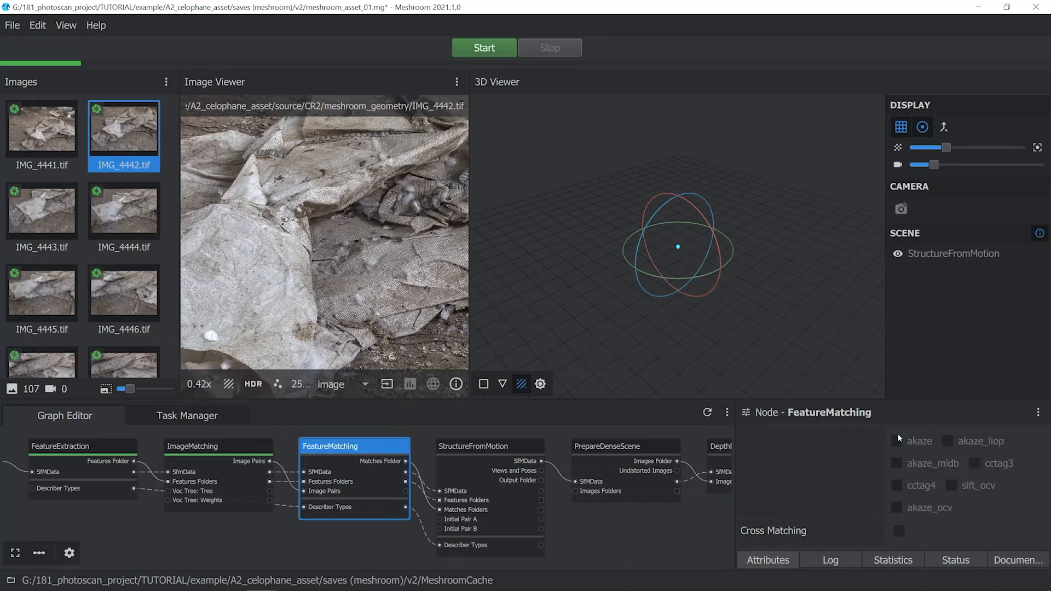
scroll(830, 460, down, 2)
scroll(824, 454, up, 6)
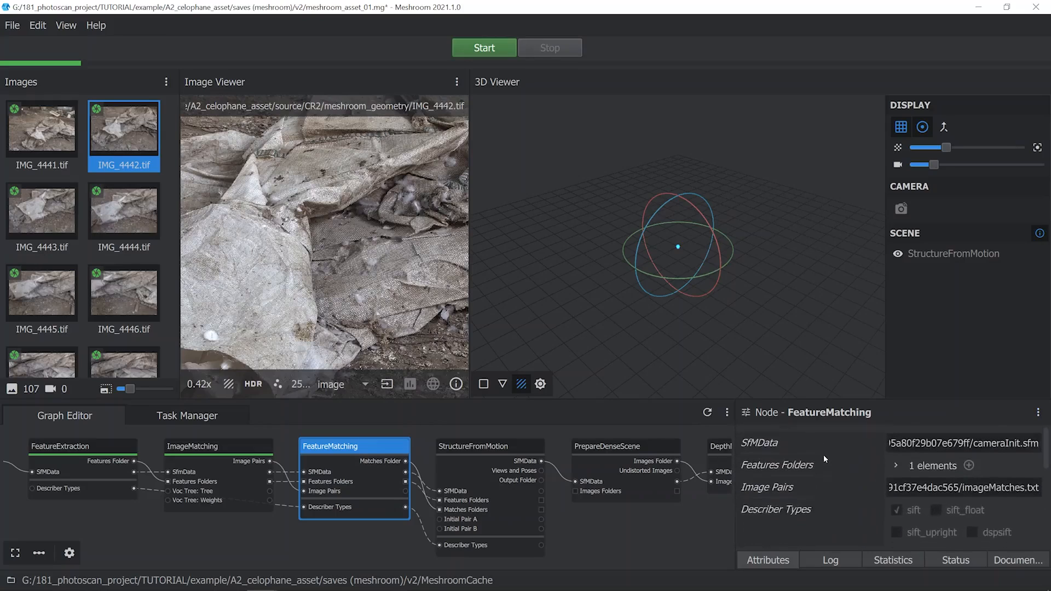
Step: Compute the FeatureMatching node, follow the logs of its chunks, and close the stopwatch window
right_click(359, 449)
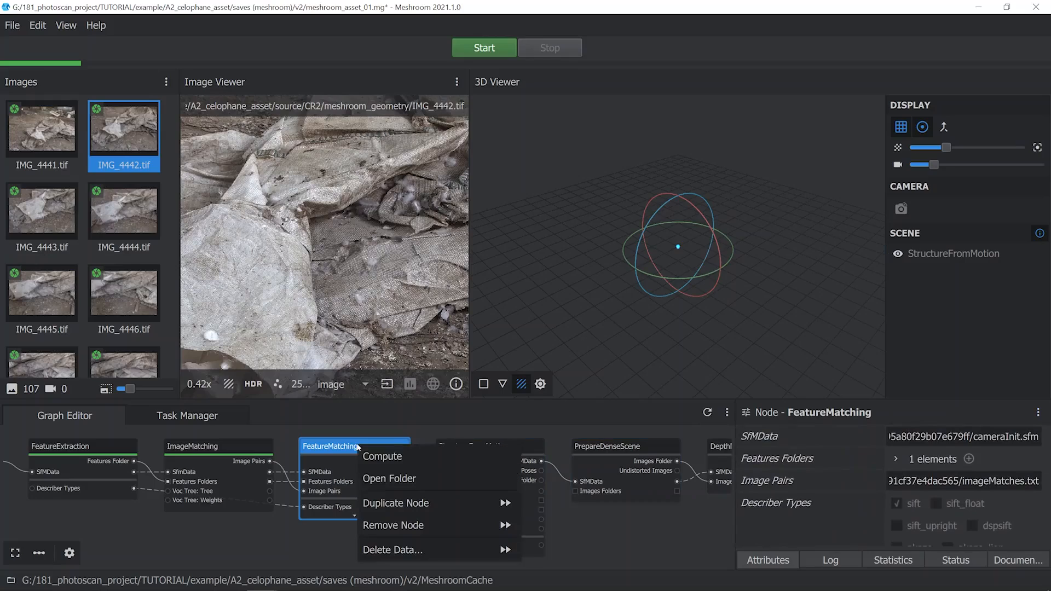
click(365, 455)
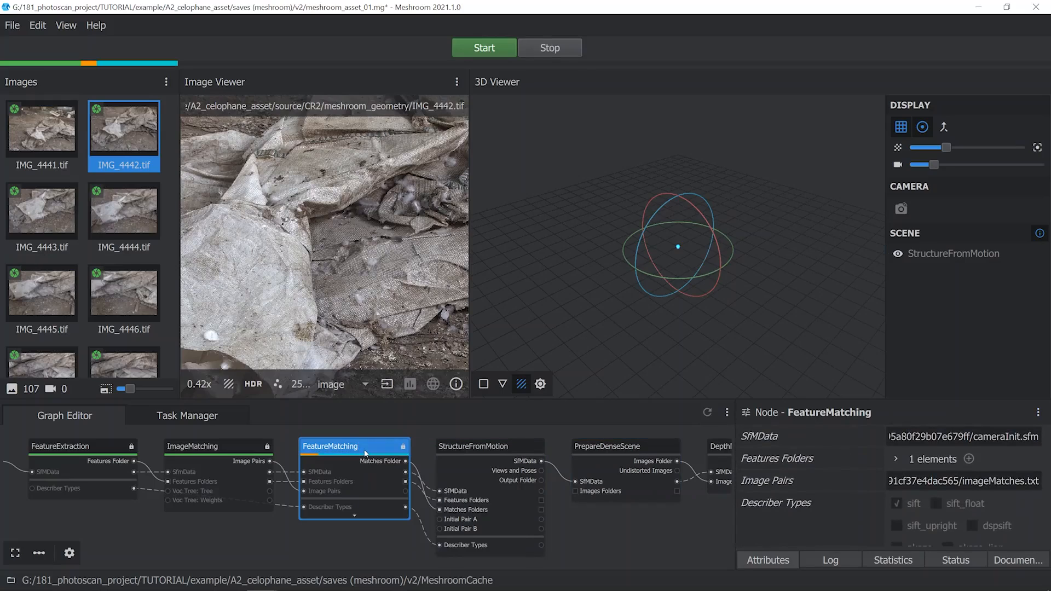
click(831, 561)
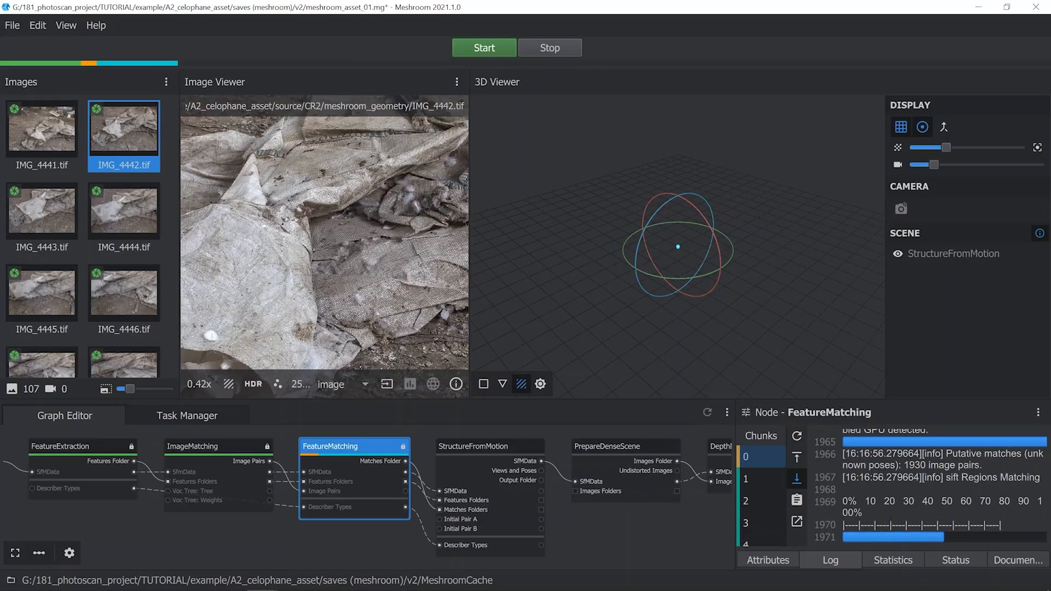
scroll(752, 521, down, 2)
click(751, 535)
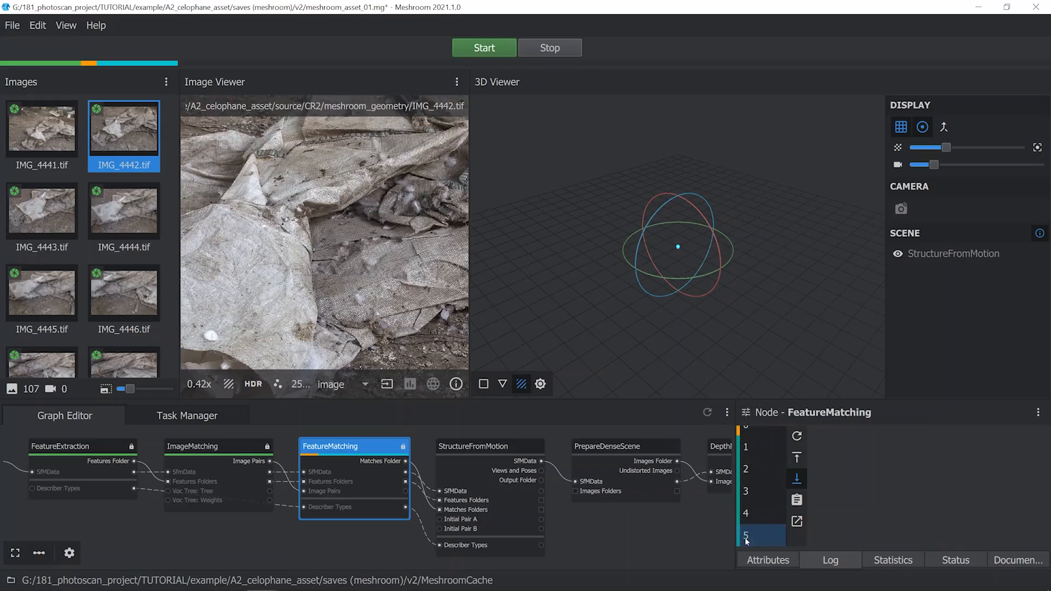
click(749, 511)
click(751, 490)
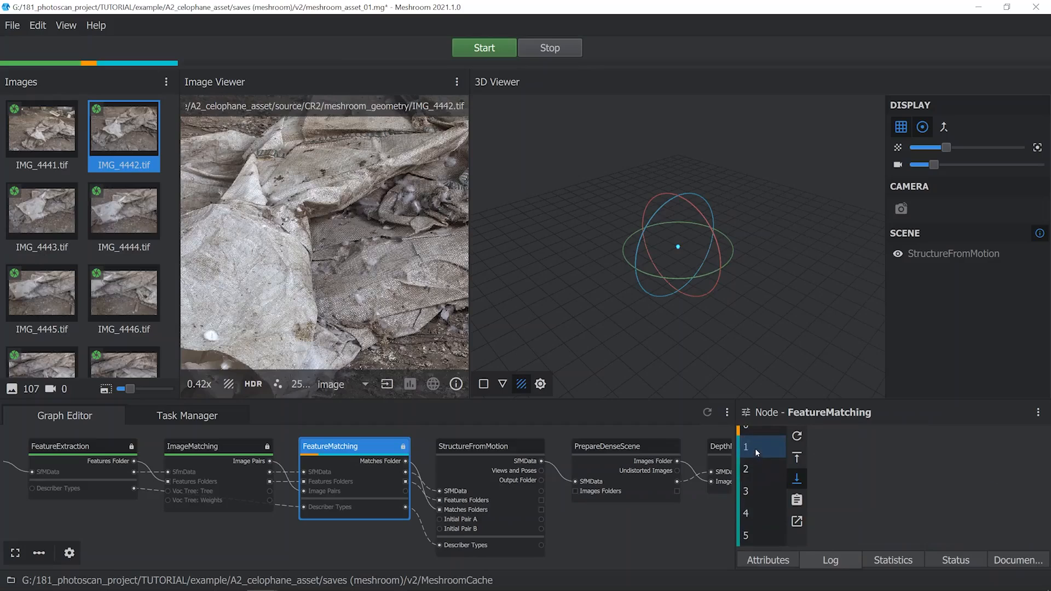
scroll(755, 453, up, 1)
click(754, 457)
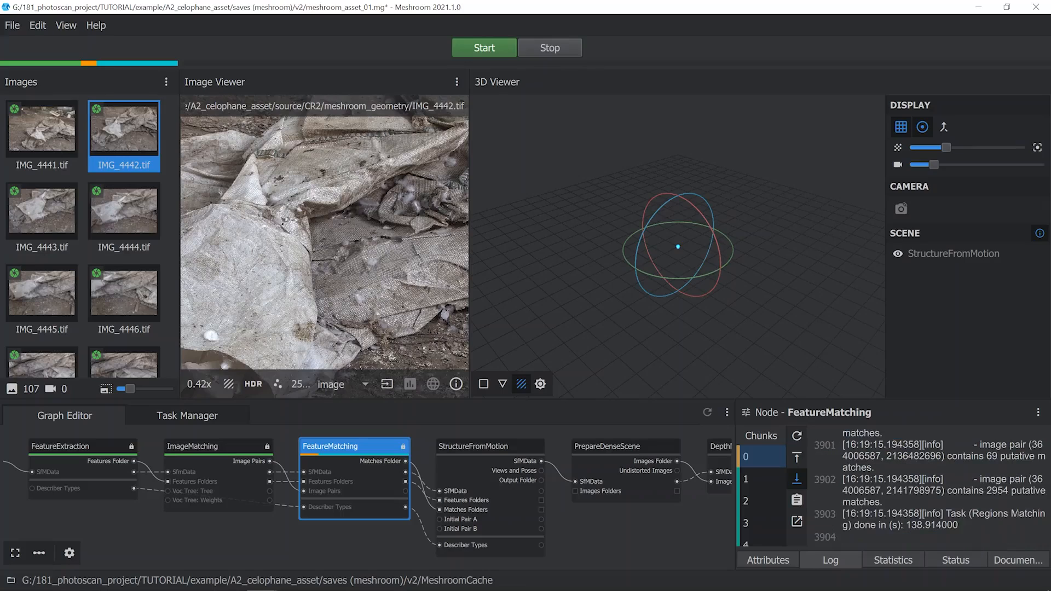
click(747, 480)
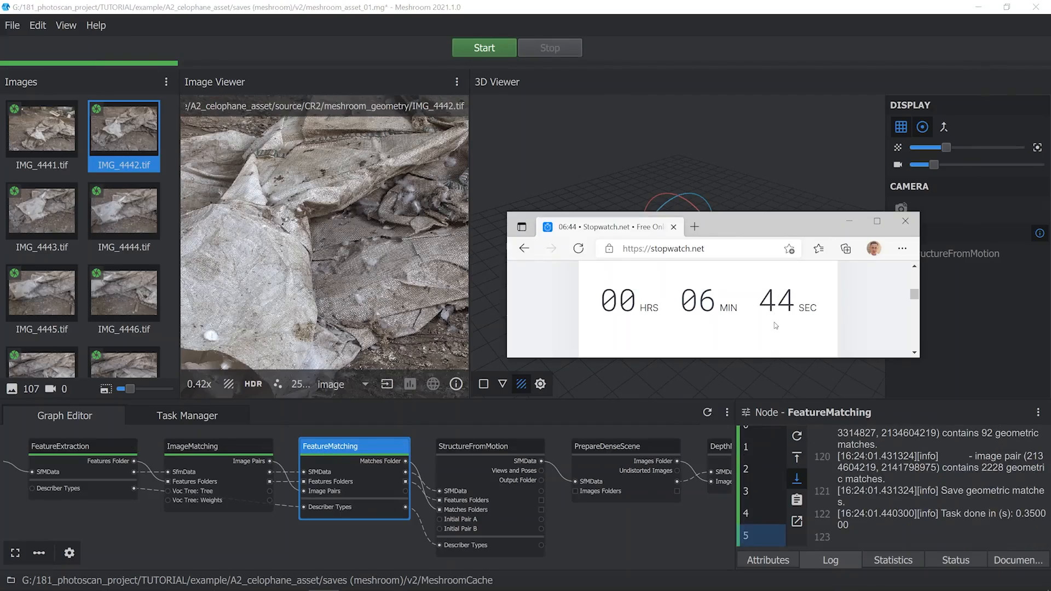
click(903, 221)
Step: Compute the StructureFromMotion node and check its progress in the log
click(754, 562)
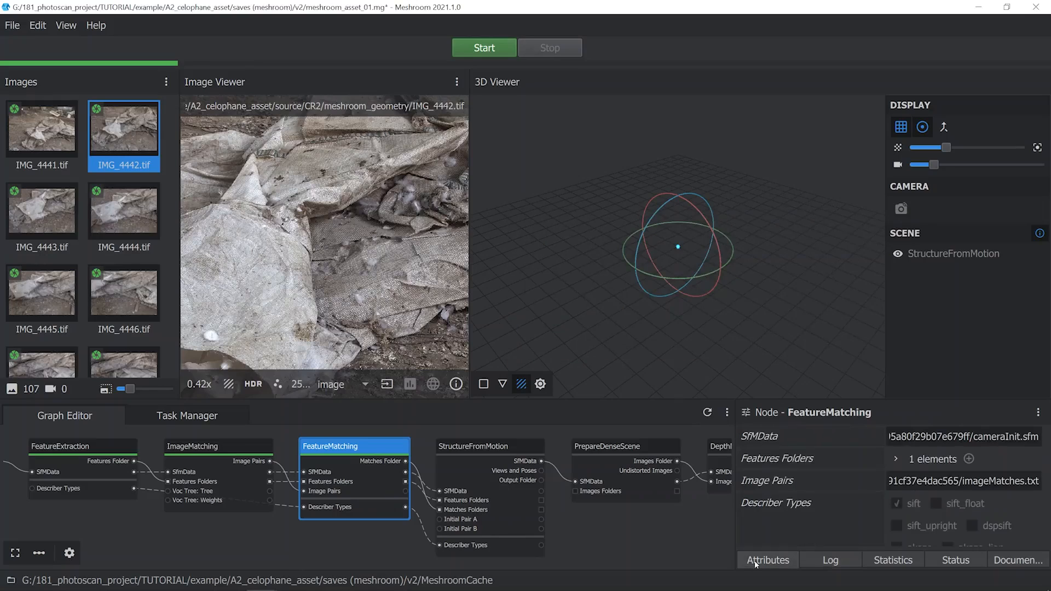
click(501, 448)
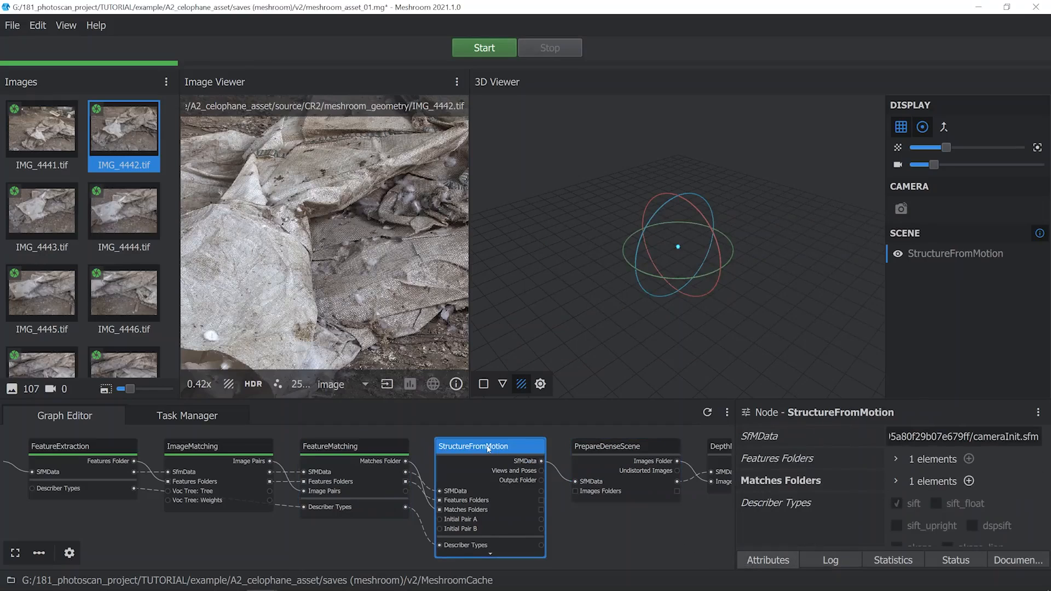
right_click(483, 448)
click(488, 458)
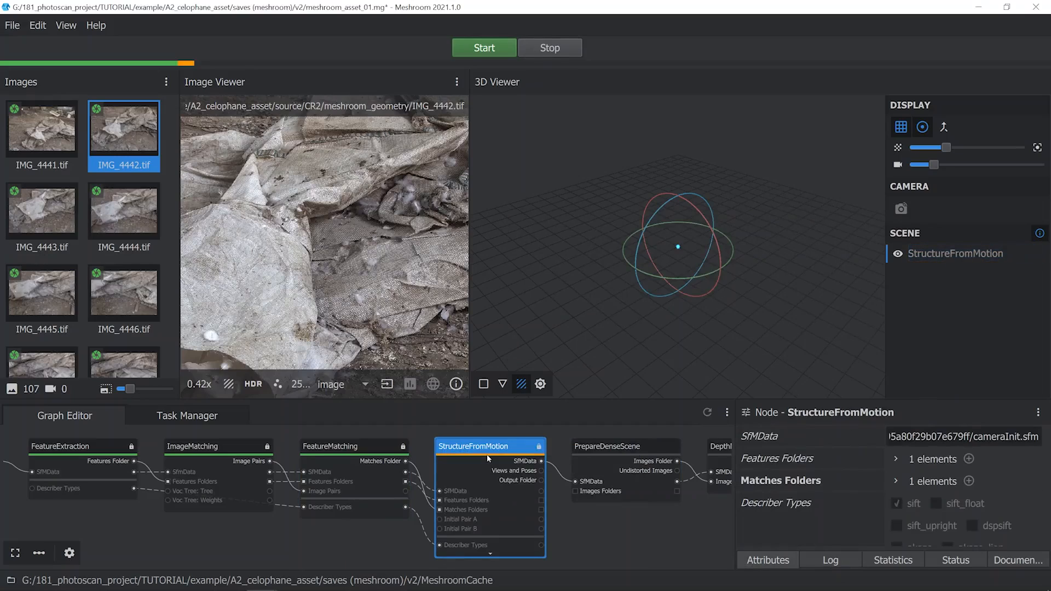
click(828, 560)
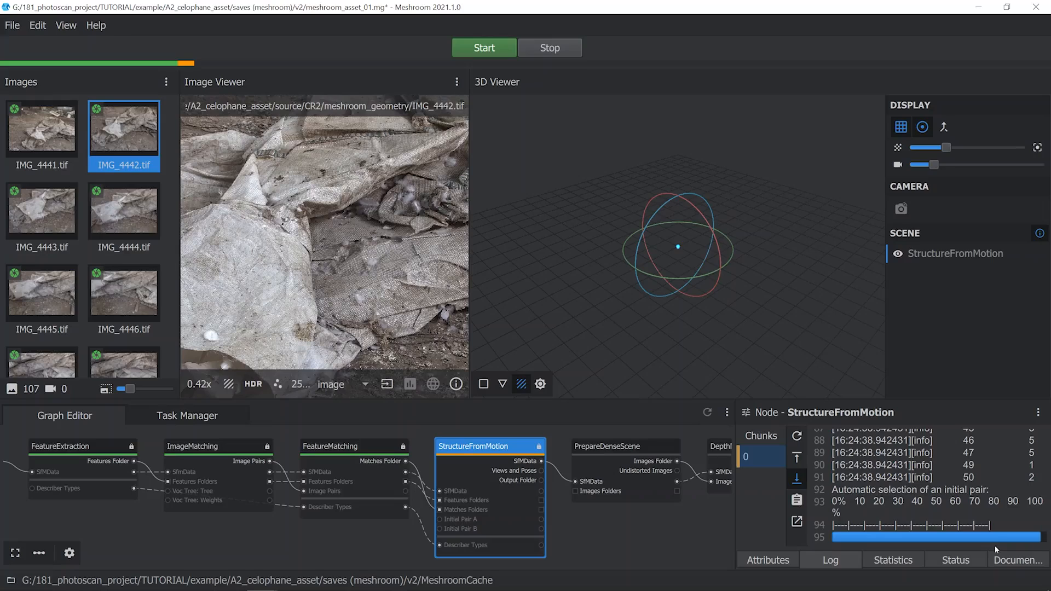
click(775, 560)
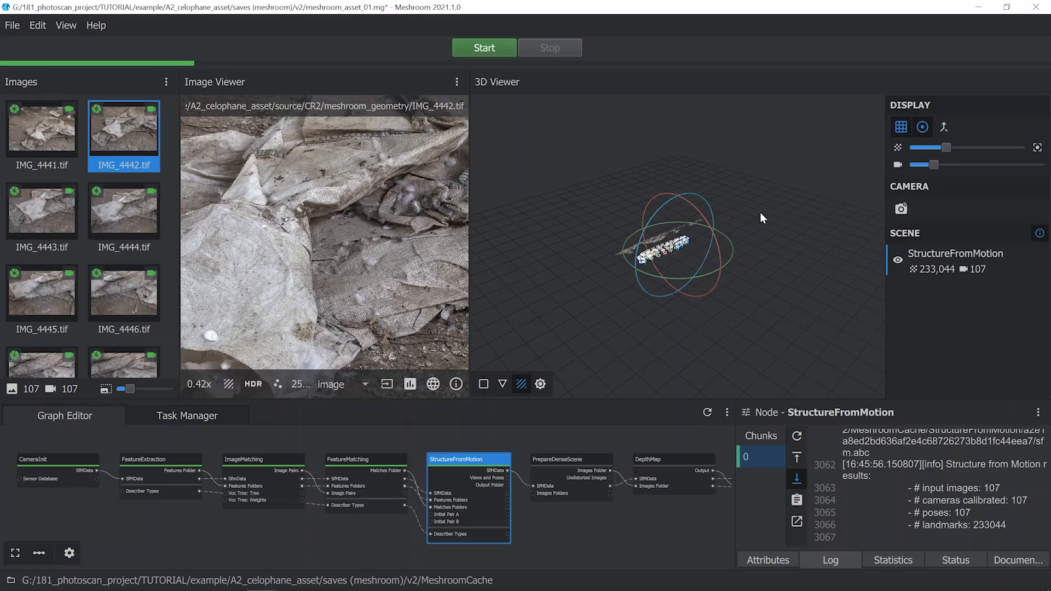
Step: Hide and show the StructureFromMotion result in the 3D viewer and examine the point cloud and cameras up close
click(897, 260)
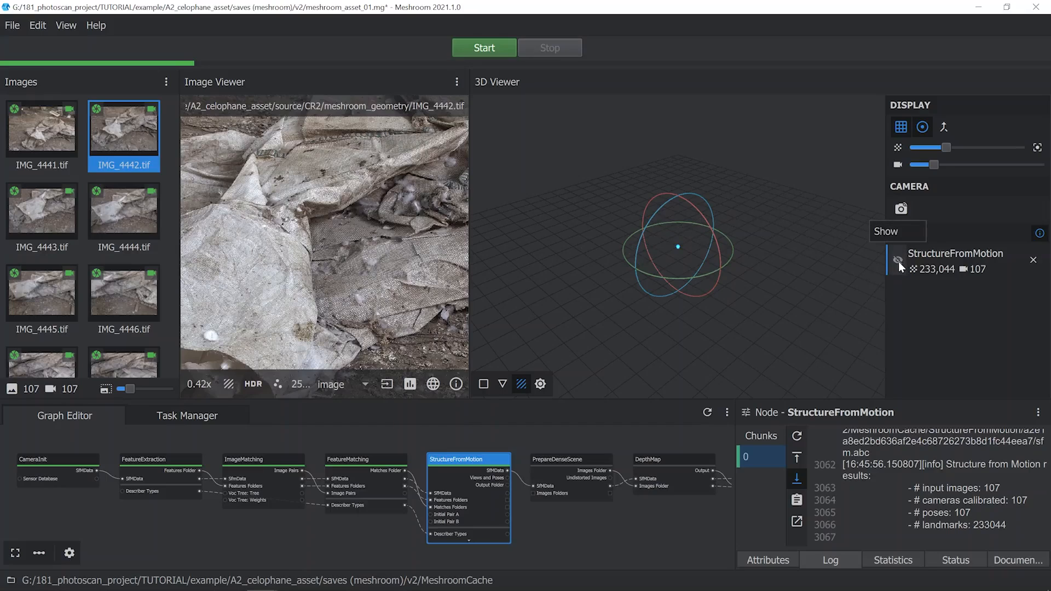
click(898, 261)
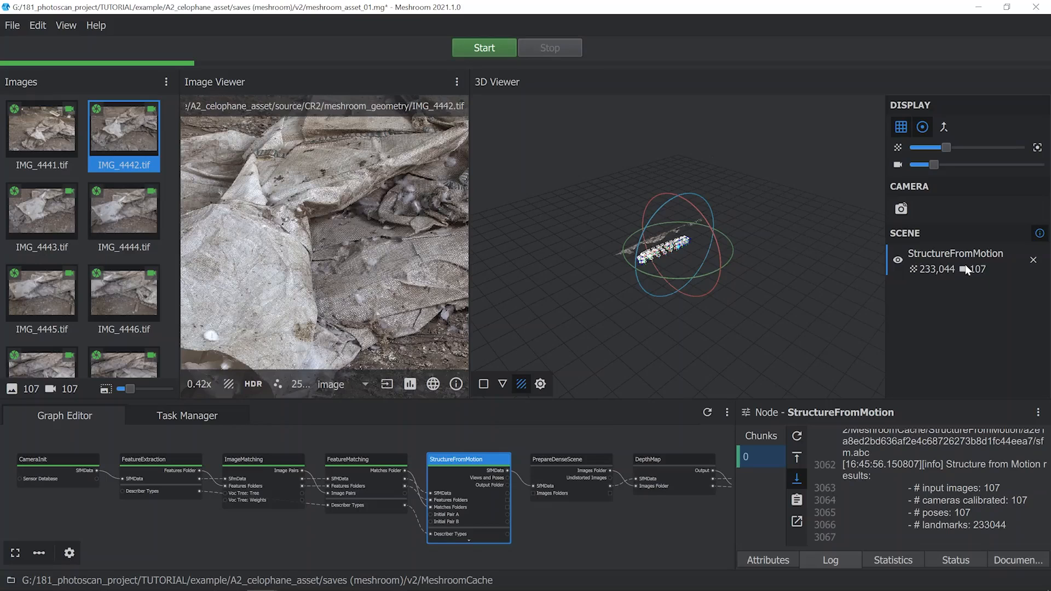
scroll(689, 245, up, 10)
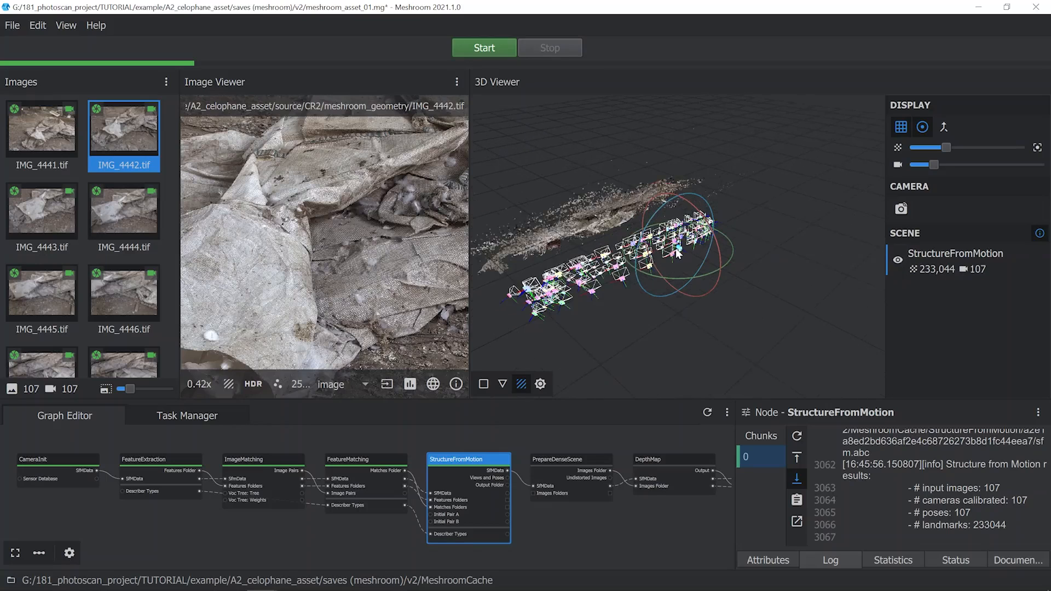
drag(679, 233, 652, 223)
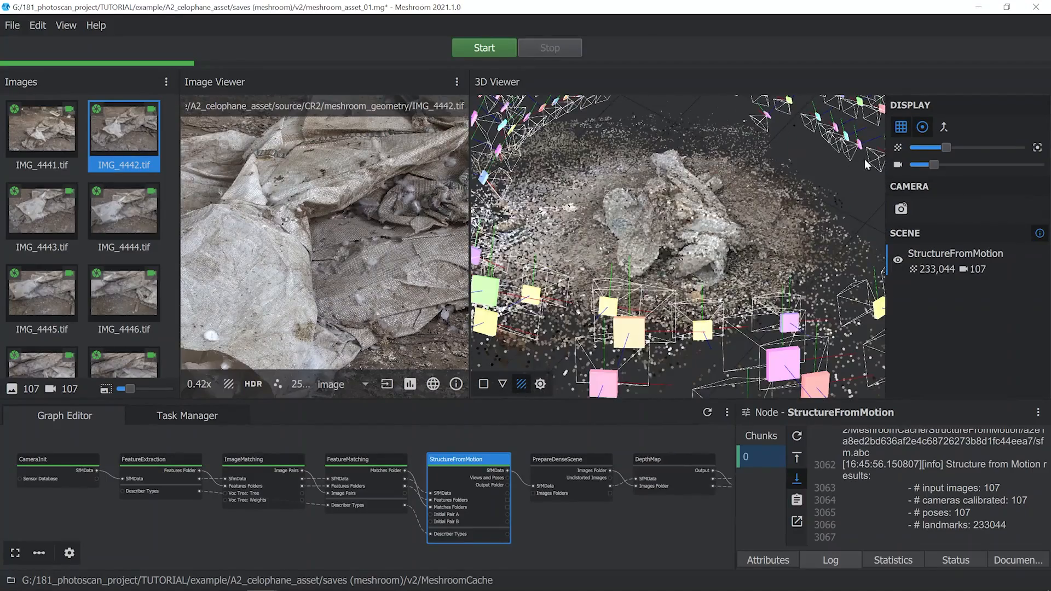
Step: Reduce the point size and set the camera scale to 0.11 in the 3D viewer, viewing the cloud from the side
drag(947, 147, 922, 169)
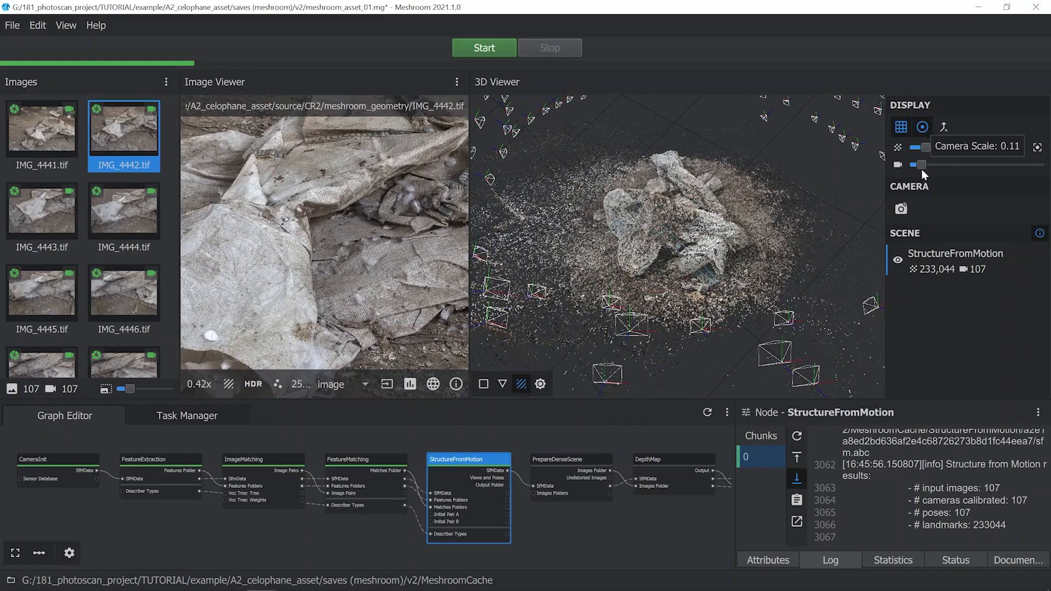
drag(922, 170, 921, 169)
drag(823, 205, 603, 213)
Step: Shift the nodes from PrepareDenseScene through Texturing further along the graph to open a gap after StructureFromMotion
scroll(522, 489, up, 5)
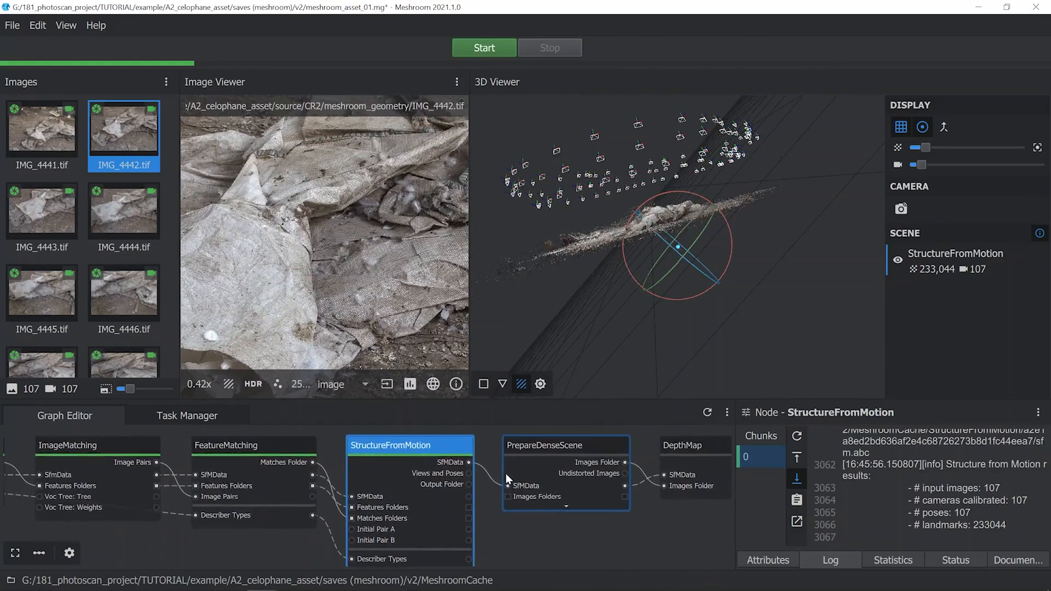
scroll(475, 469, down, 2)
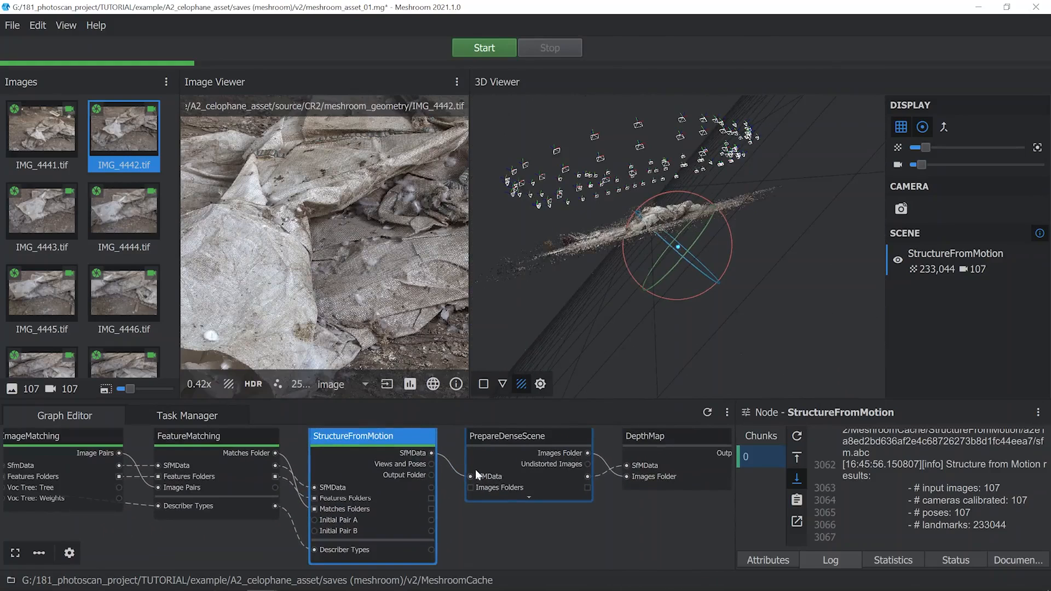
middle_drag(567, 475, 227, 501)
scroll(228, 501, down, 2)
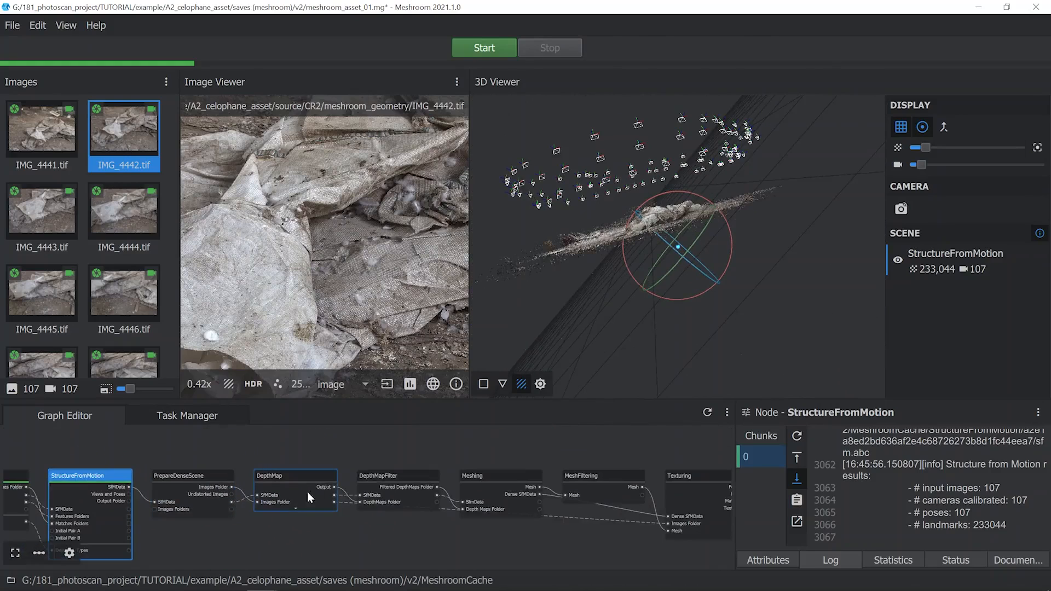
drag(608, 477, 715, 479)
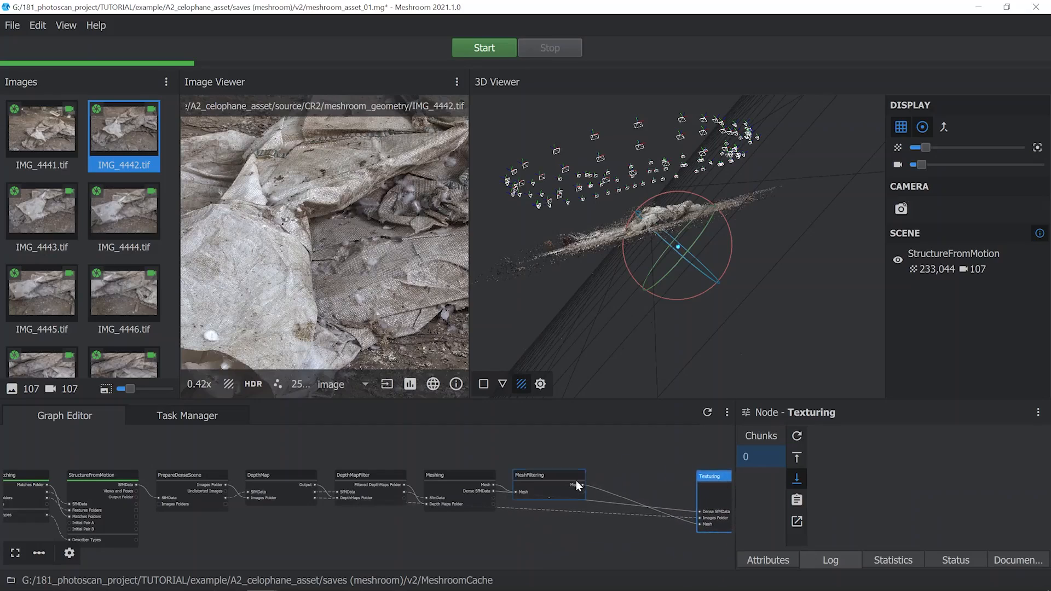
drag(576, 481, 666, 482)
drag(471, 475, 557, 477)
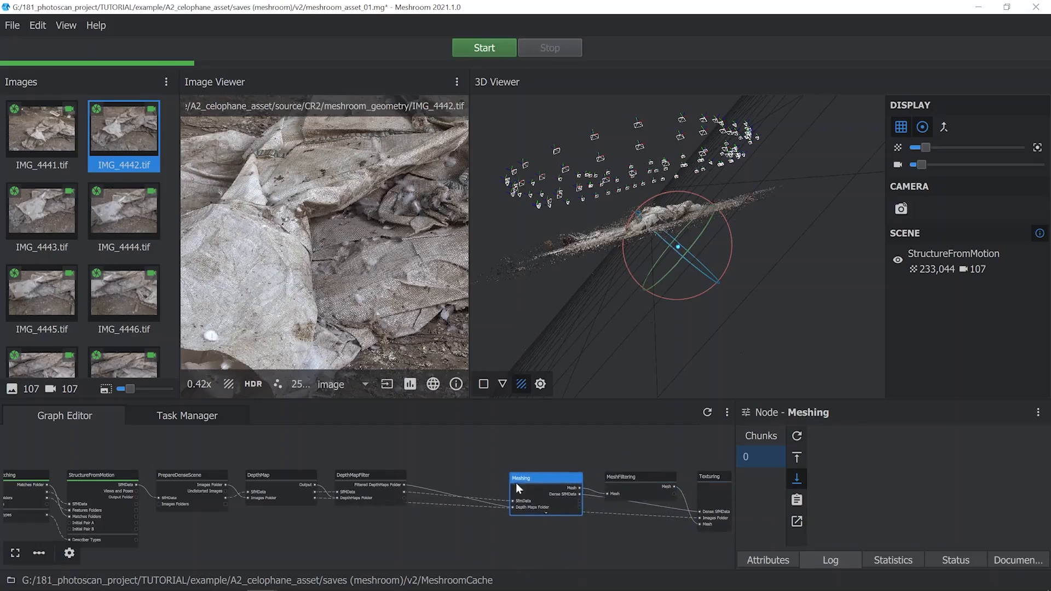
drag(362, 475, 445, 479)
drag(272, 479, 353, 484)
drag(194, 479, 278, 485)
Step: Add an SfMTransform node to the graph in the gap between StructureFromMotion and PrepareDenseScene
scroll(285, 468, down, 1)
middle_drag(285, 469, 429, 460)
scroll(309, 501, up, 3)
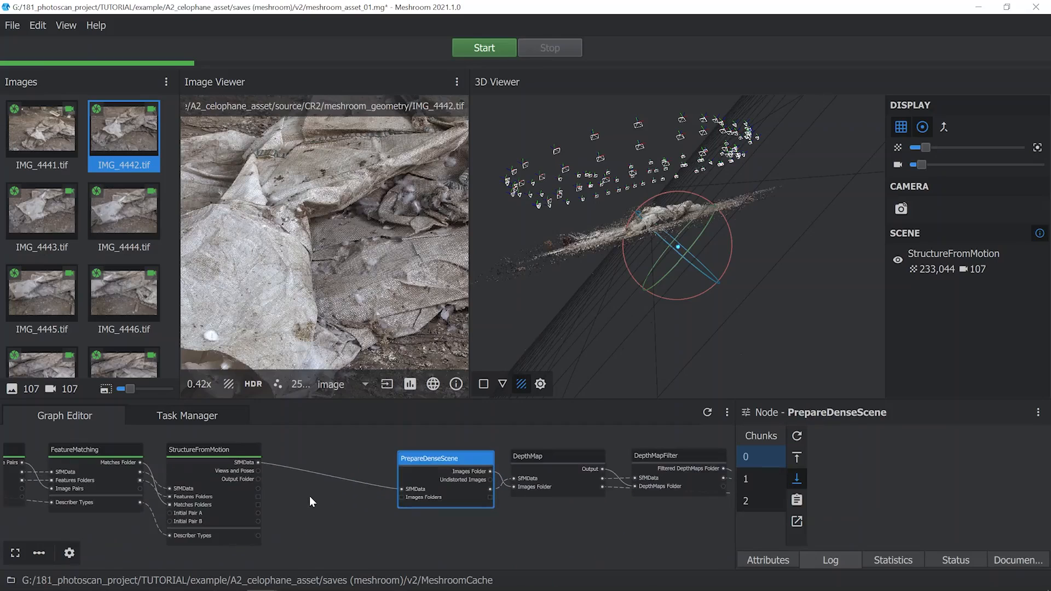
click(310, 496)
right_click(310, 496)
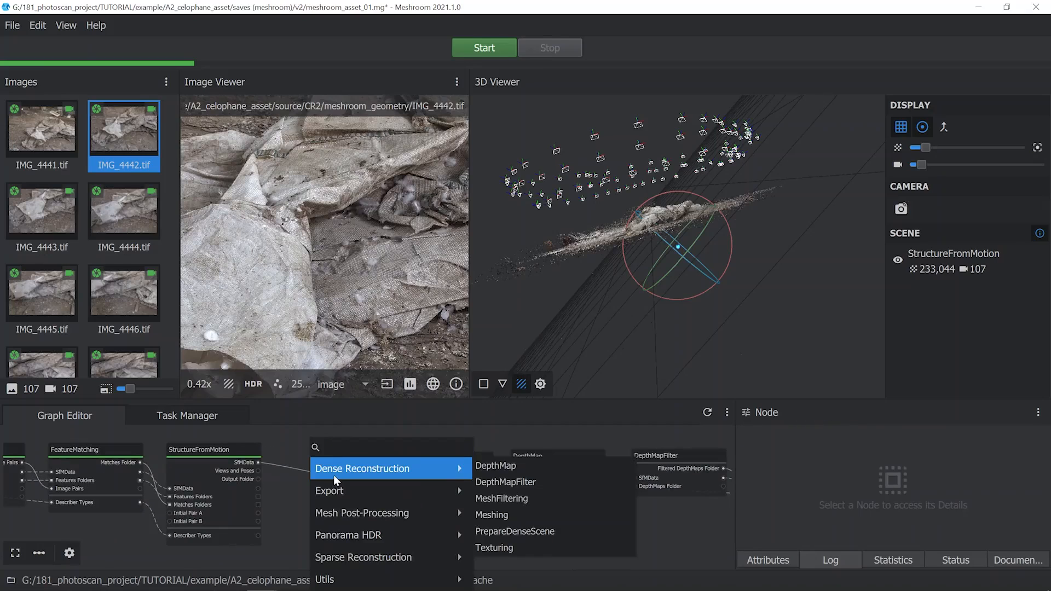
mouse_move(435, 584)
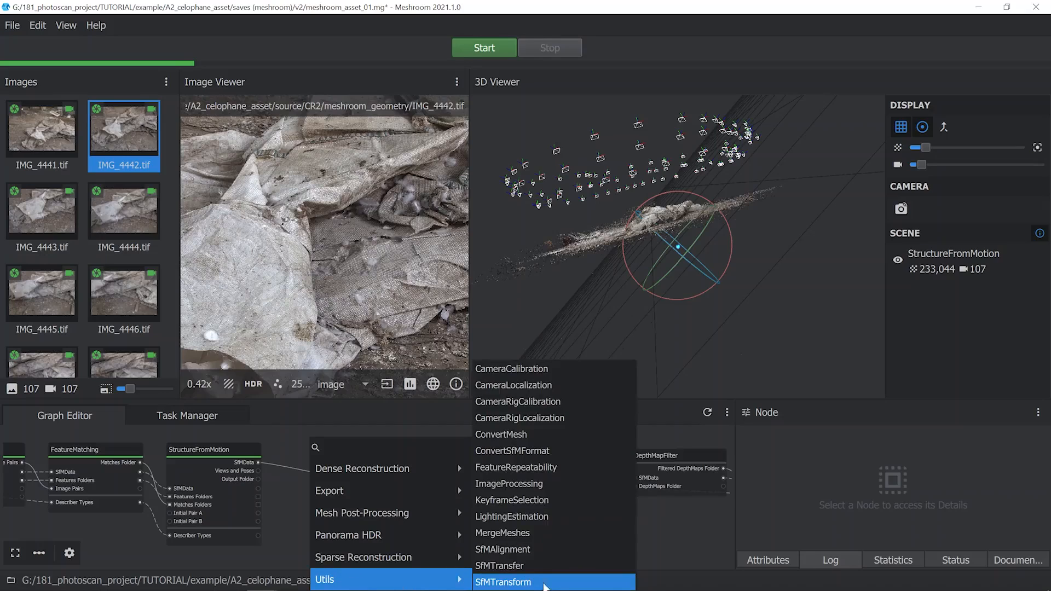
click(551, 584)
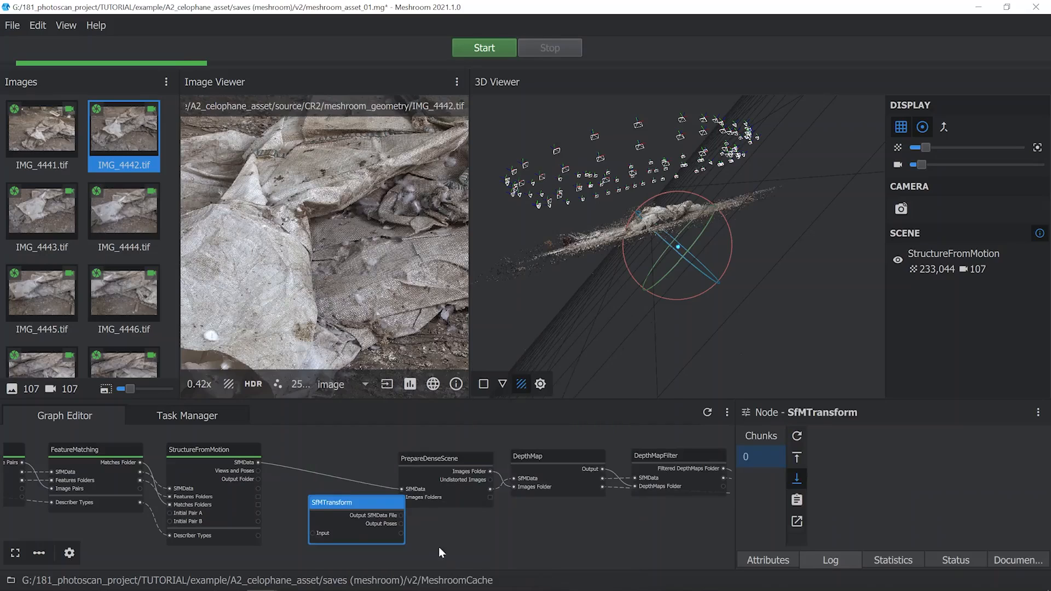
Step: Wire SfMTransform between StructureFromMotion and PrepareDenseScene through their SfMData connections, removing the direct link, and align the node in the row
drag(340, 499, 321, 495)
drag(258, 462, 318, 502)
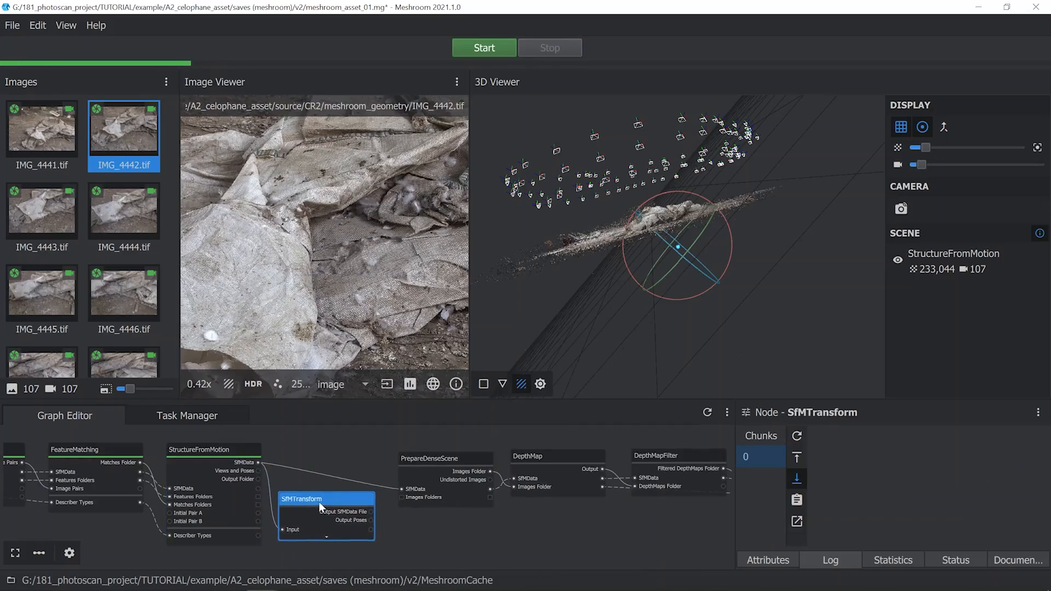
right_click(342, 478)
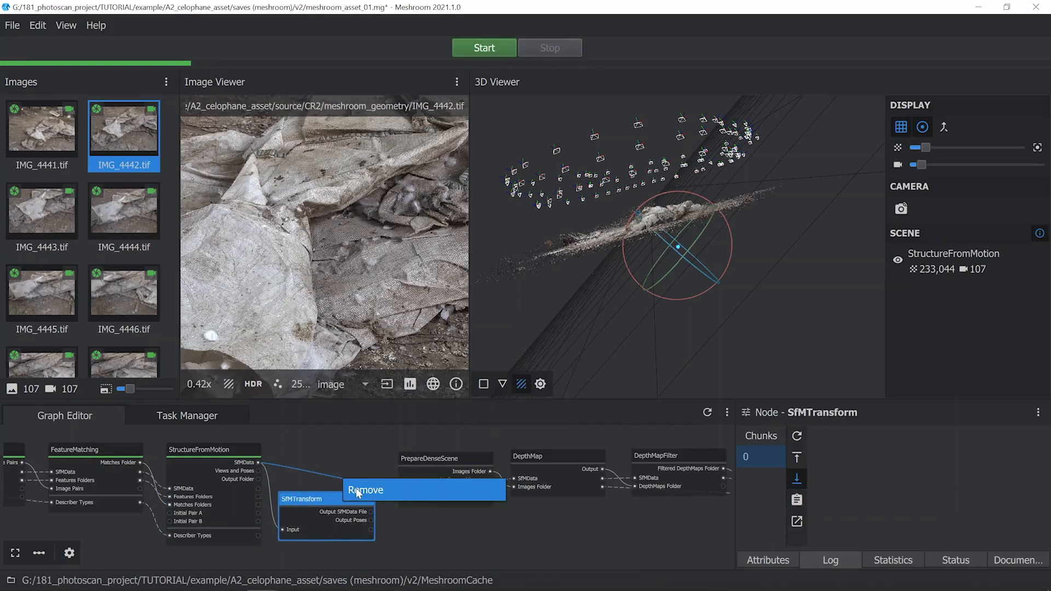
click(358, 493)
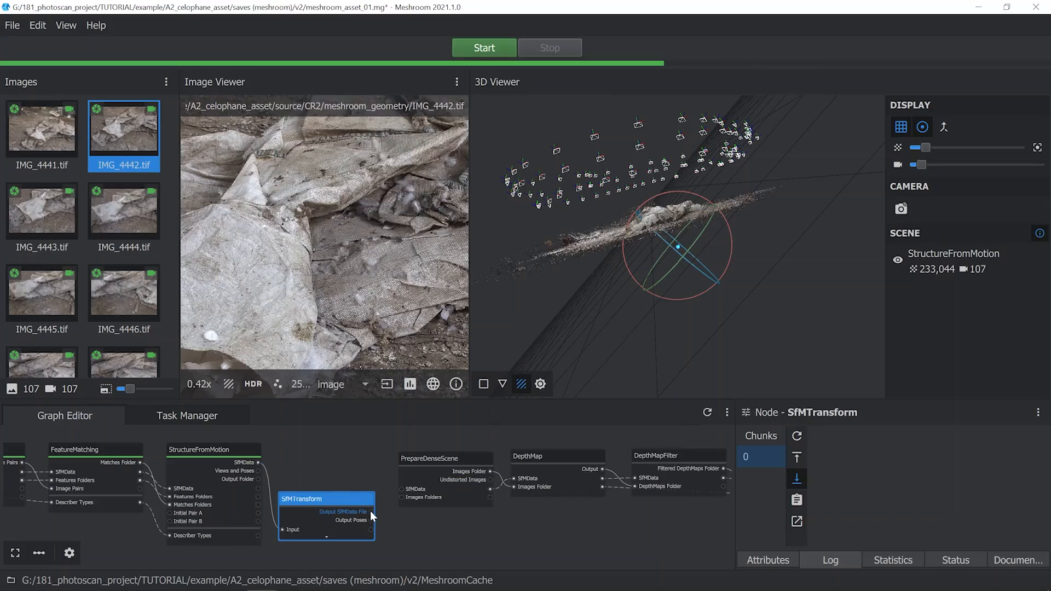
drag(402, 491, 400, 491)
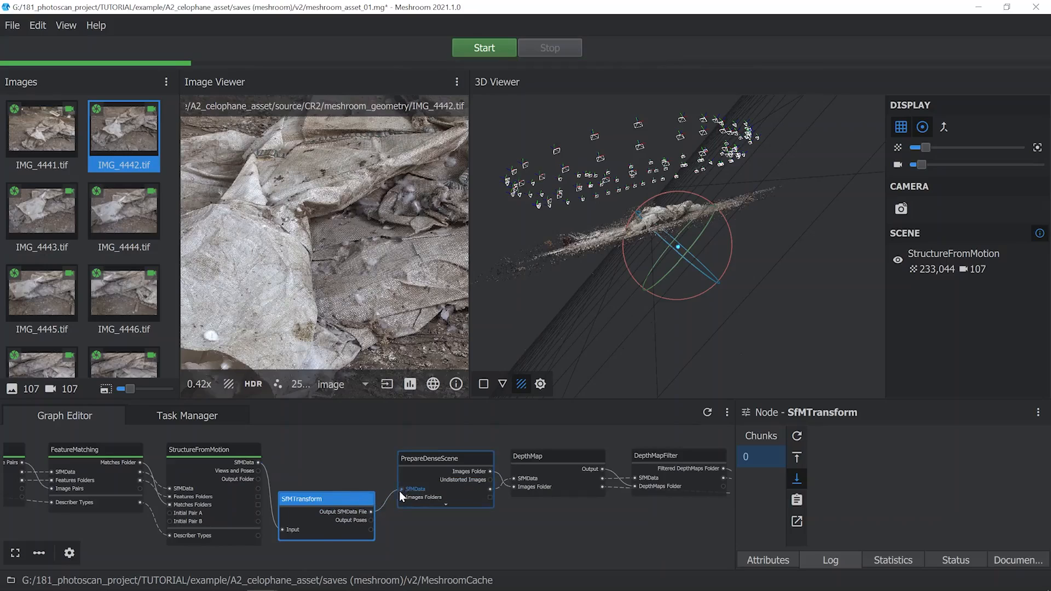
drag(300, 495, 301, 449)
Step: Choose auto_from_landmarks as the SfMTransform transformation method, compute the node and compare its result with StructureFromMotion in the 3D viewer
scroll(302, 449, up, 3)
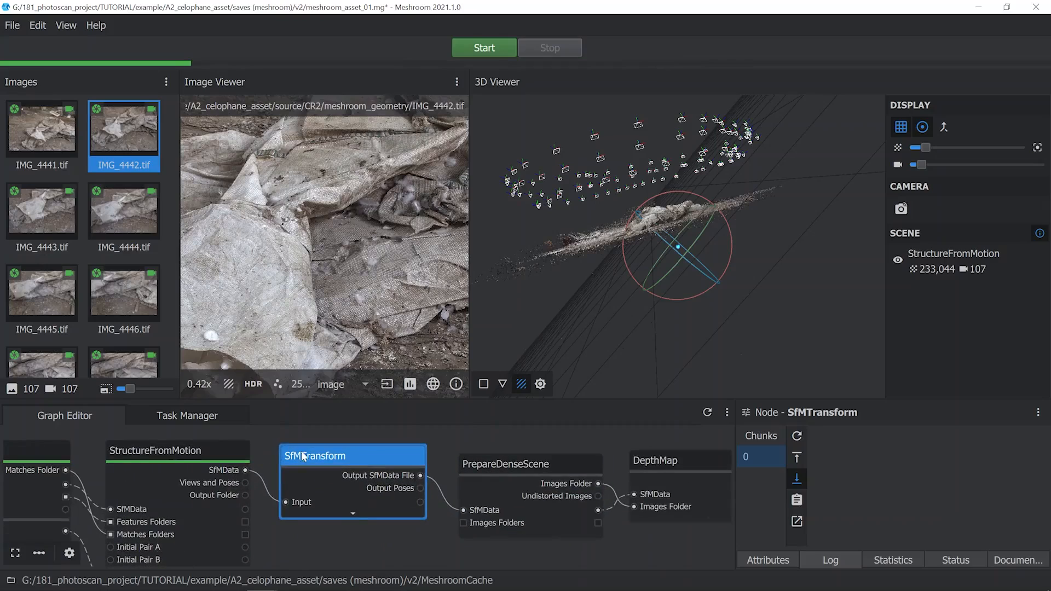
click(769, 560)
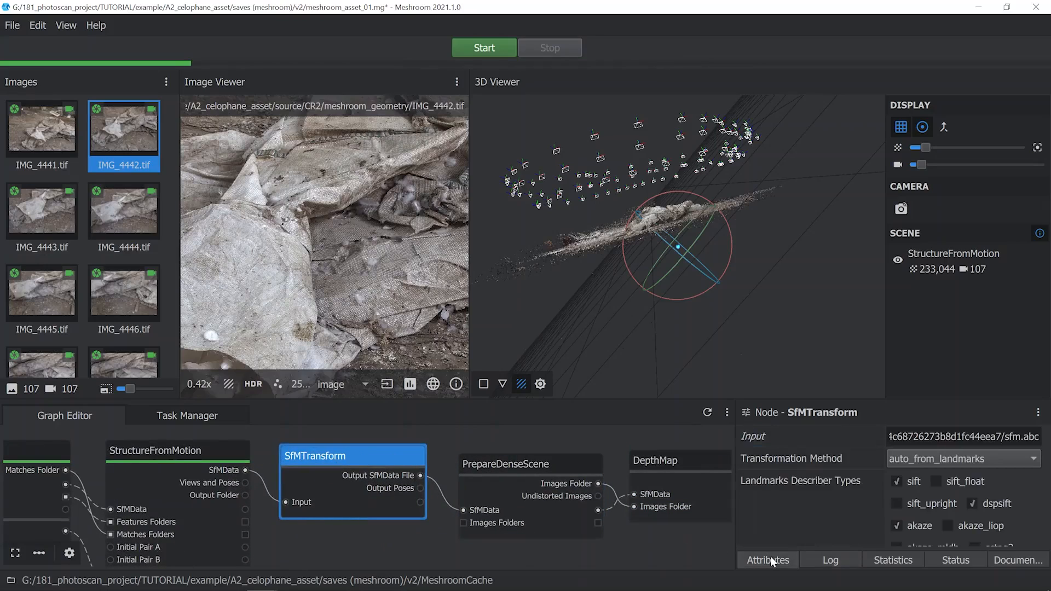
click(906, 458)
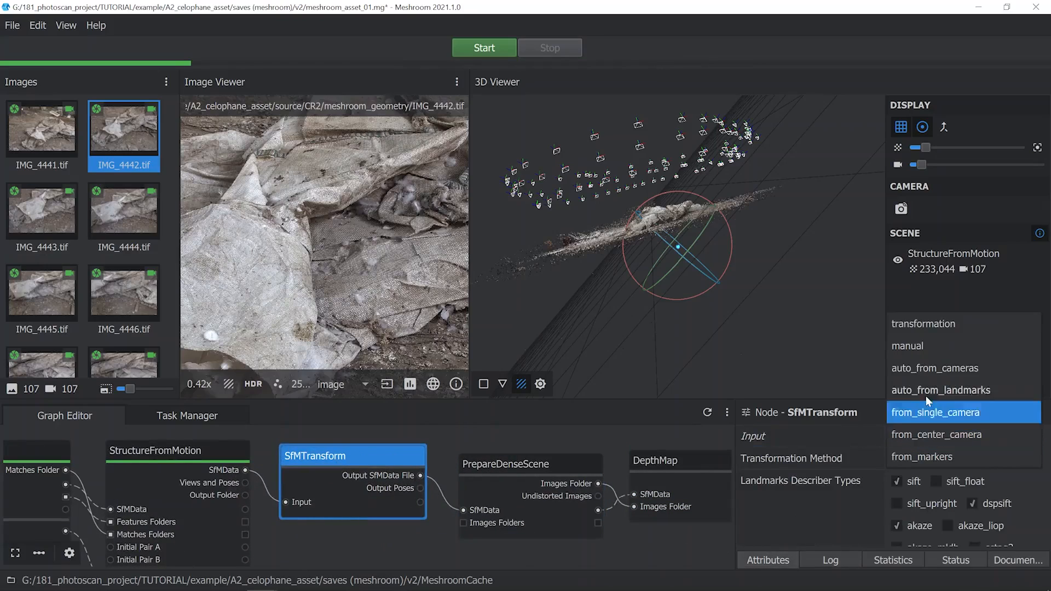
click(962, 395)
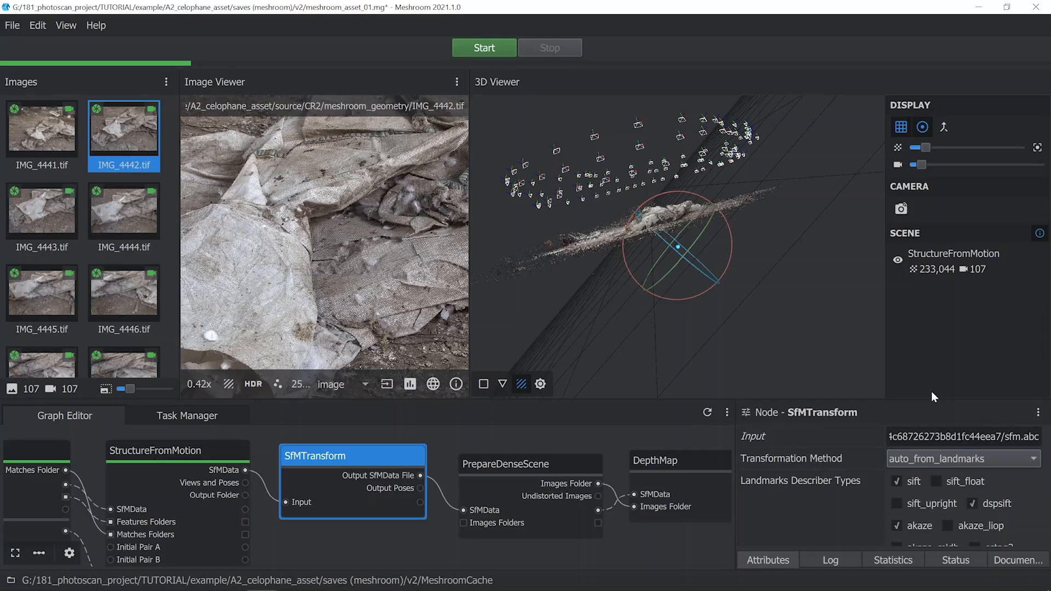
right_click(378, 459)
click(382, 467)
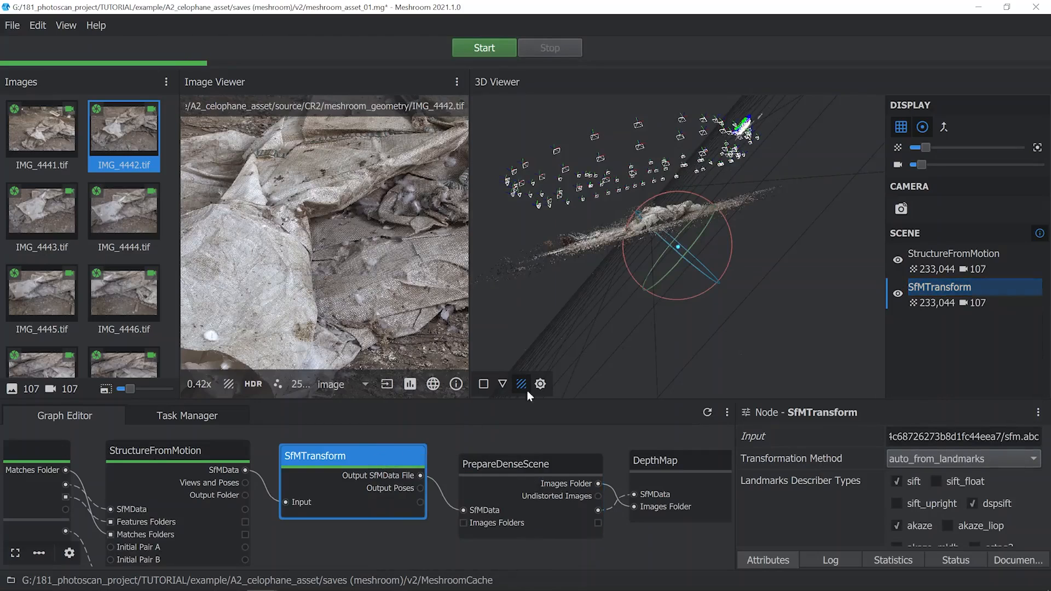
click(898, 262)
click(898, 262)
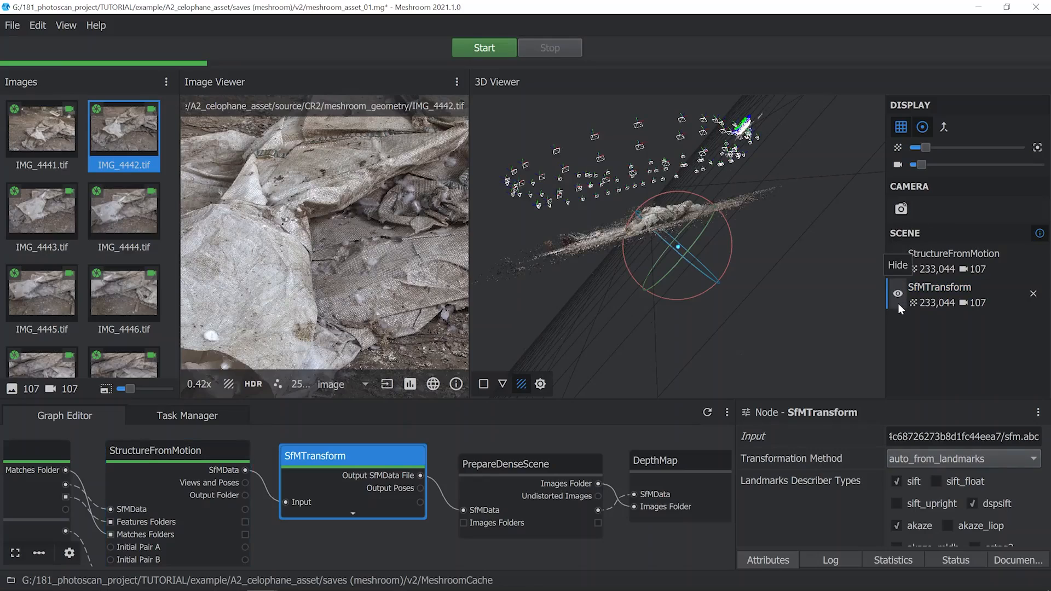
Step: Disable Scale and Translation on SfMTransform and compute it again, hiding the StructureFromMotion result to view the transformed cloud
scroll(868, 480, down, 5)
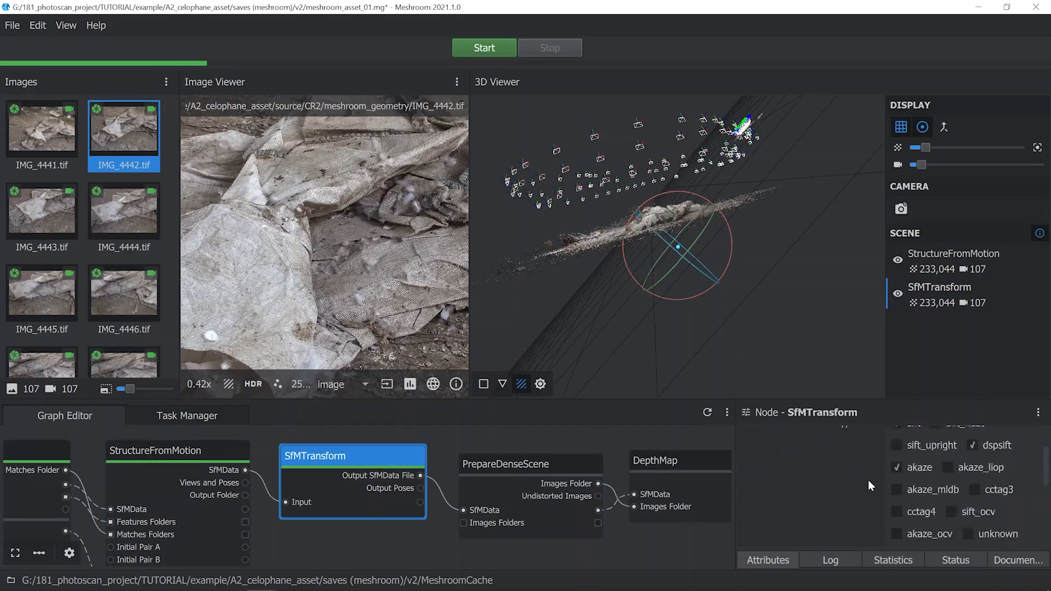
click(899, 476)
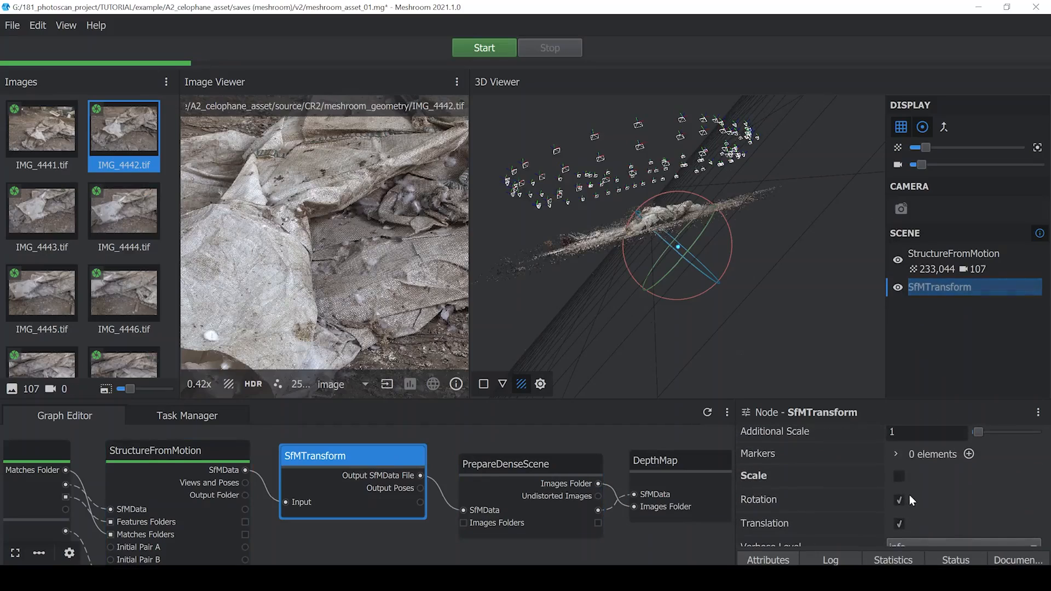
click(900, 523)
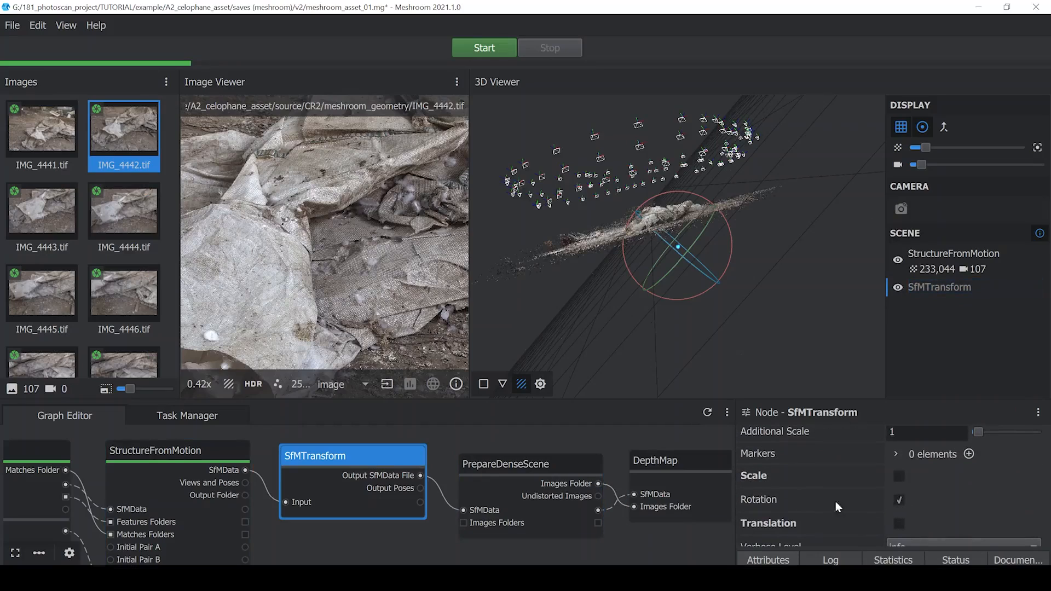
right_click(396, 457)
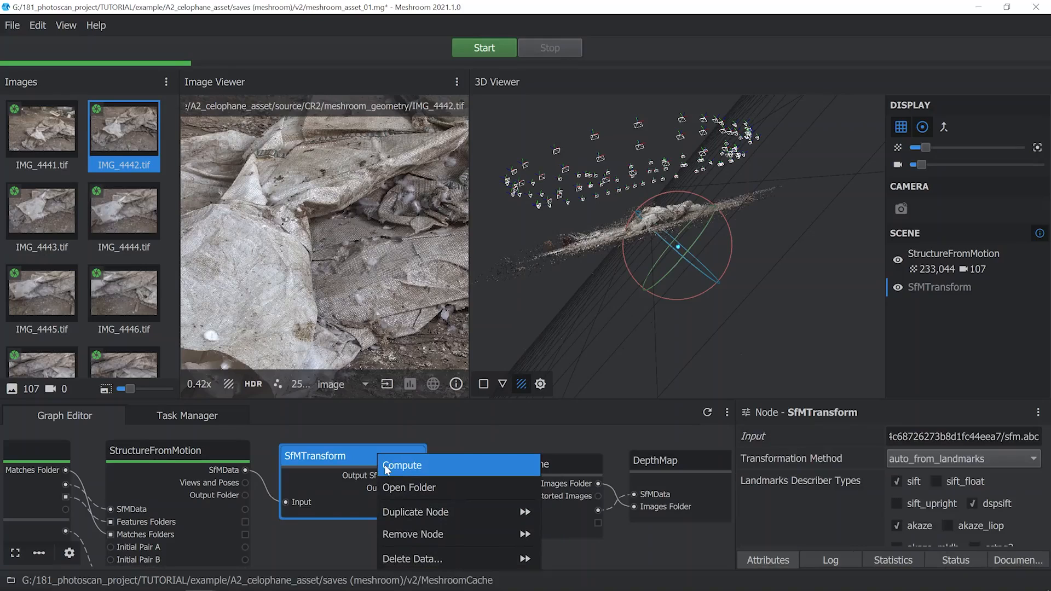
click(384, 465)
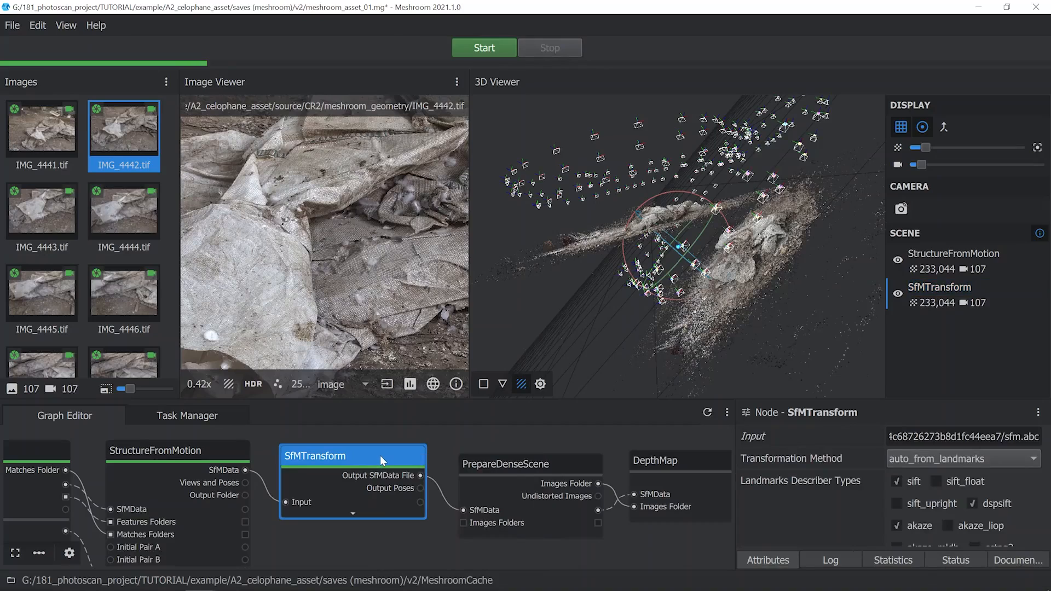
click(898, 261)
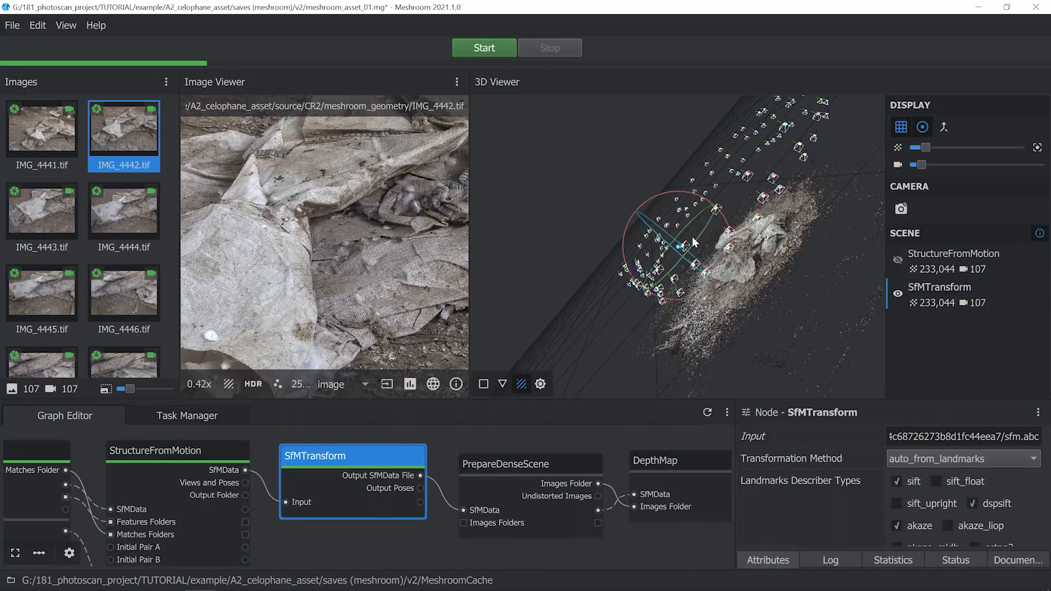
drag(694, 241, 750, 288)
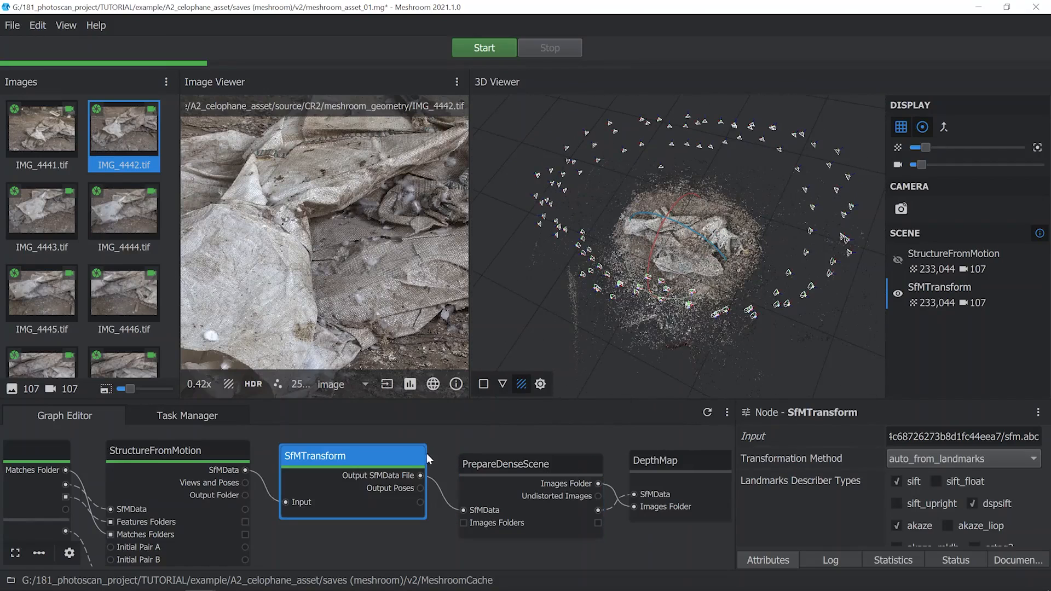
Step: Shift the nodes from Texturing back to PrepareDenseScene further along the graph to open a gap after SfMTransform
scroll(408, 464, down, 3)
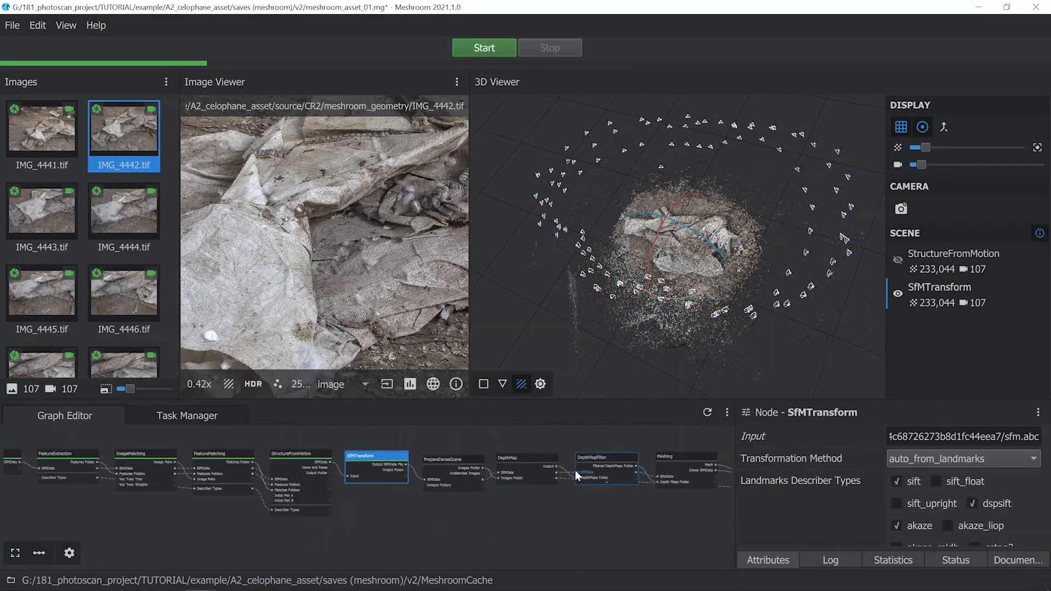
drag(580, 482, 701, 482)
drag(515, 472, 642, 472)
drag(435, 473, 569, 472)
drag(351, 474, 491, 474)
drag(279, 475, 426, 475)
drag(197, 476, 383, 474)
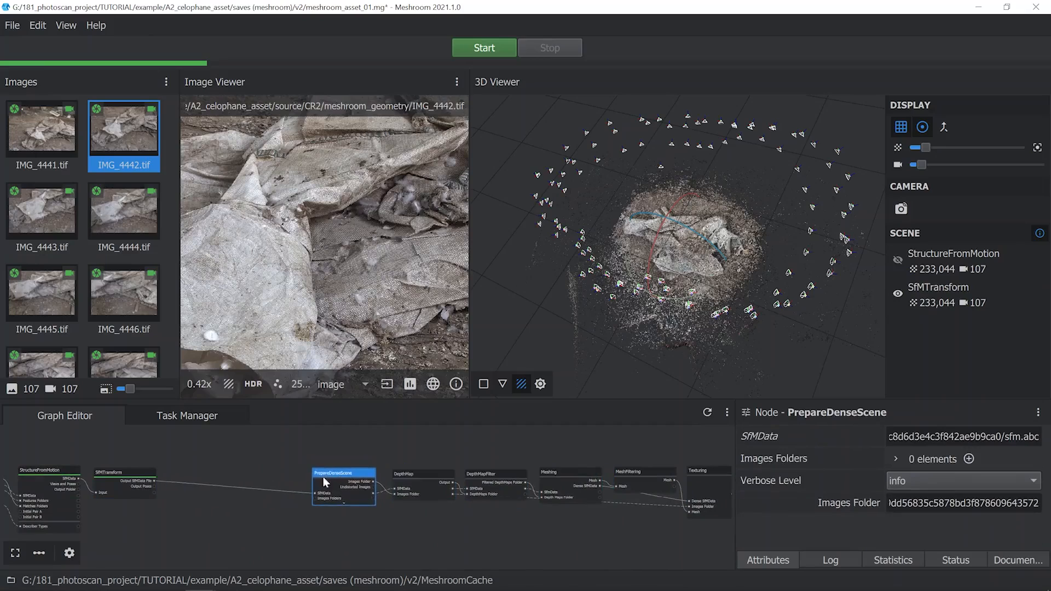
Step: Add a second SfMTransform node in the gap before PrepareDenseScene
scroll(314, 466, up, 3)
scroll(314, 462, up, 1)
right_click(368, 478)
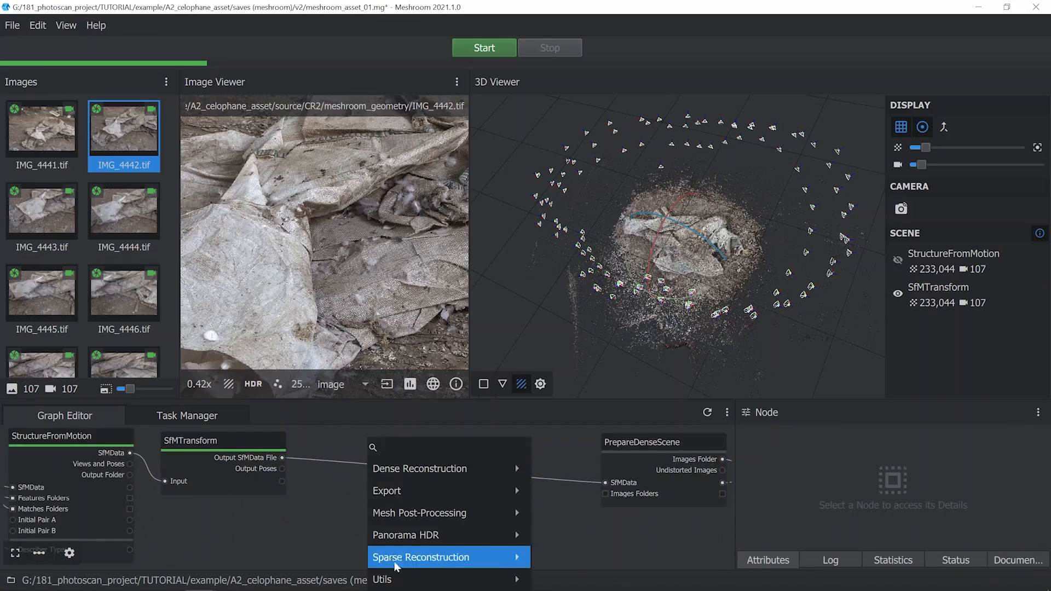
mouse_move(400, 577)
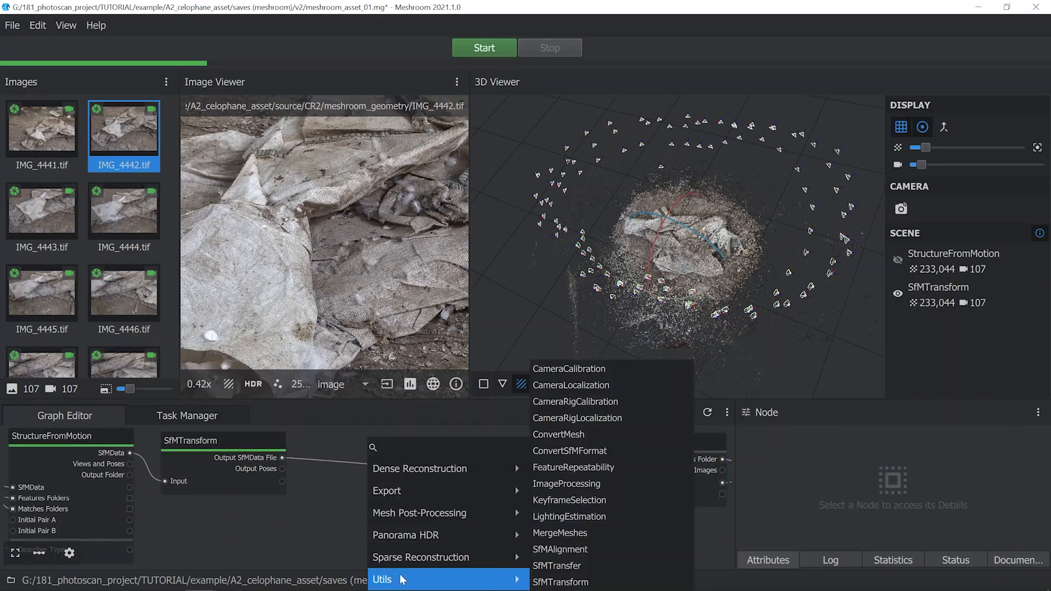
click(556, 584)
Step: Connect the second SfMTransform between the first one and PrepareDenseScene, remove their direct link, and align the new node in the row
drag(283, 458, 372, 523)
right_click(582, 482)
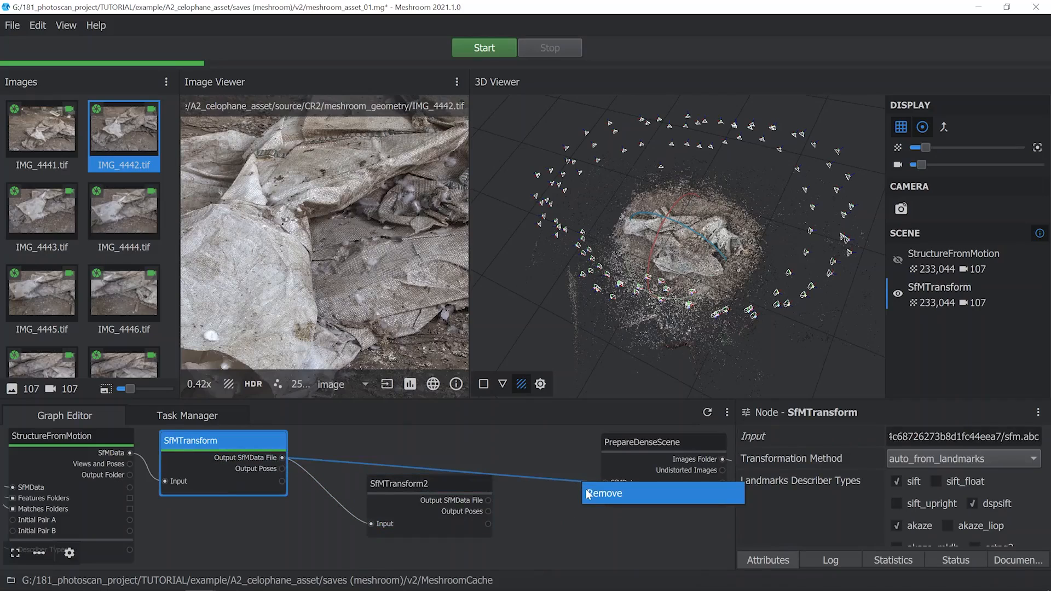
click(588, 494)
drag(488, 500, 606, 483)
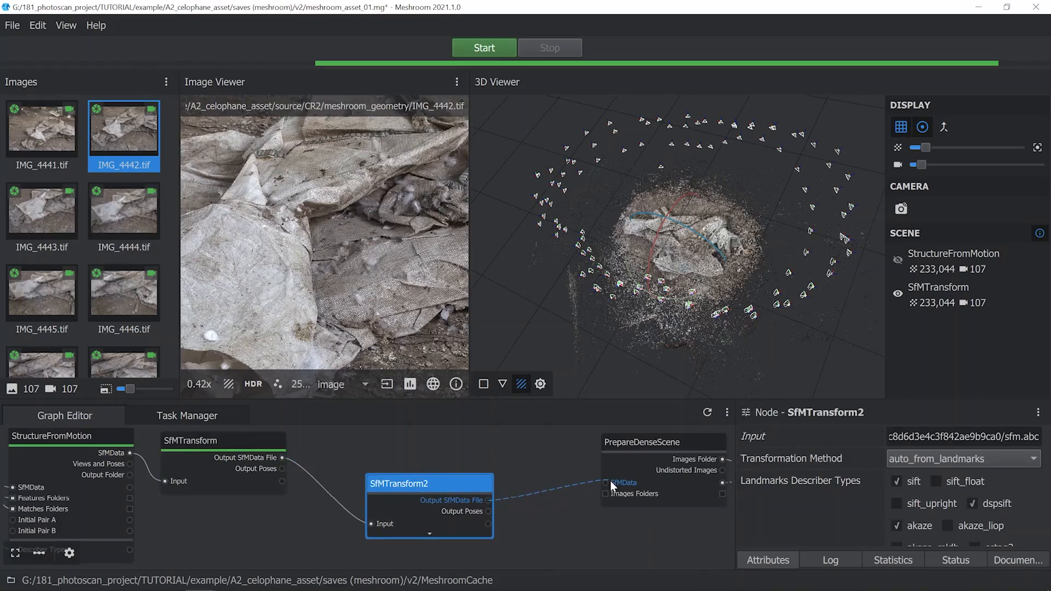
drag(427, 486, 386, 442)
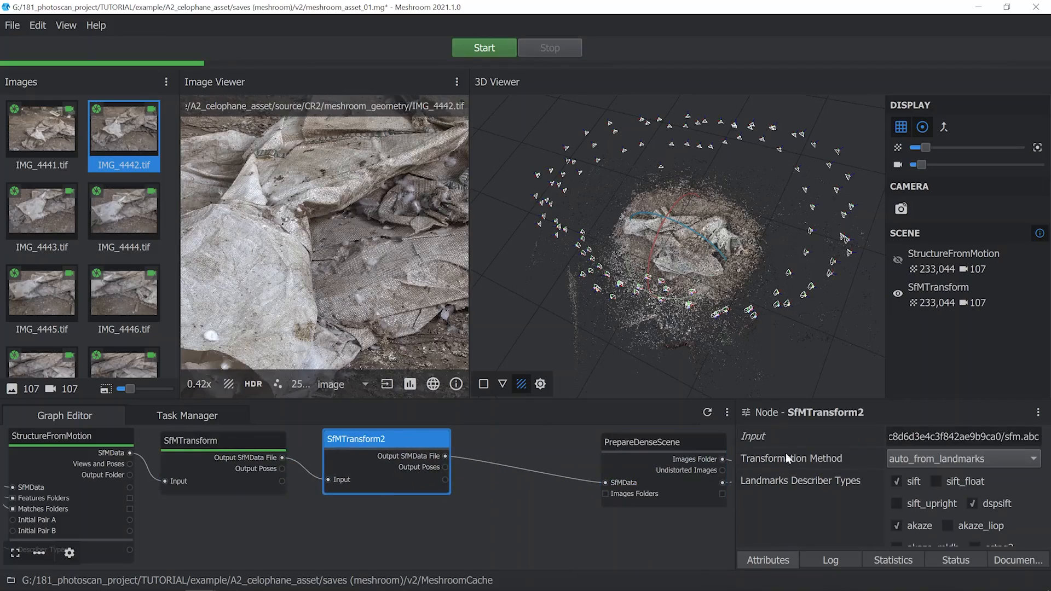
Step: Set the second SfMTransform's transformation method to manual and load the node in the 3D viewer
click(900, 461)
click(920, 351)
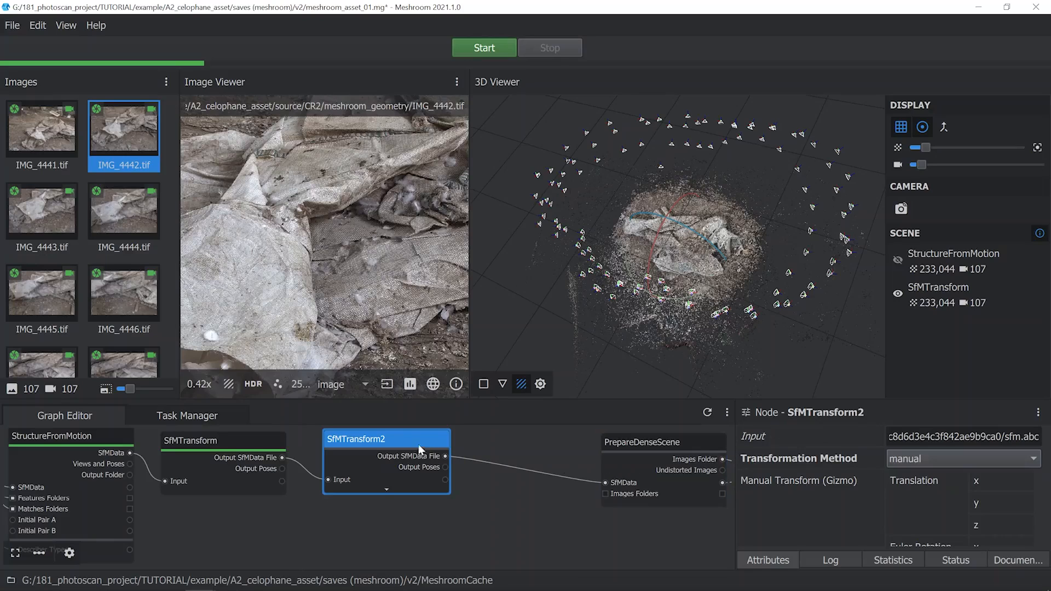
double_click(387, 439)
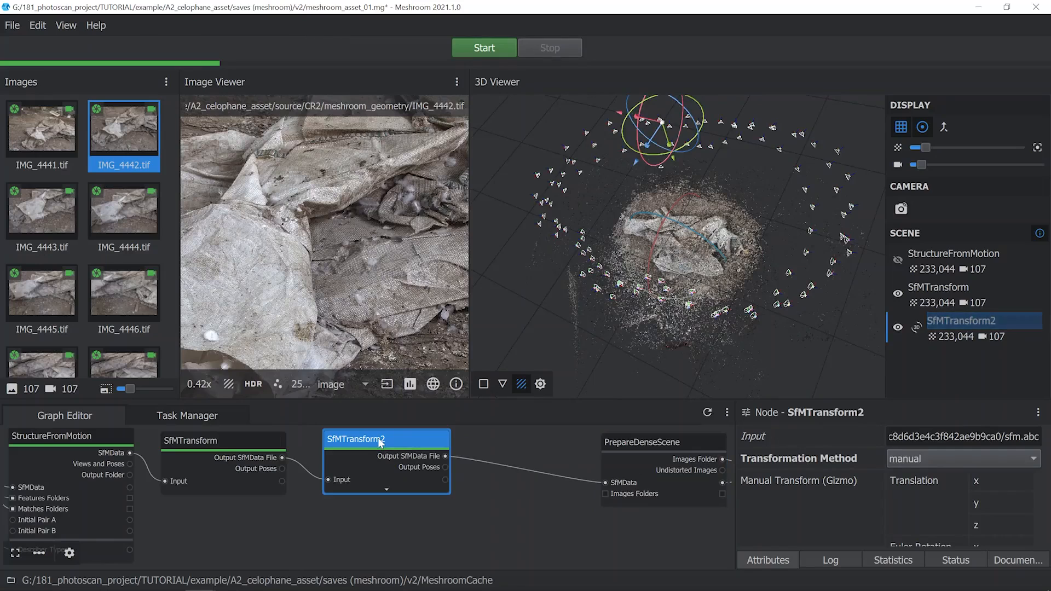
Step: Hide the first SfMTransform result and manually adjust the point cloud's vertical position and orientation with the SfMTransform2 gizmo
middle_drag(646, 128, 640, 166)
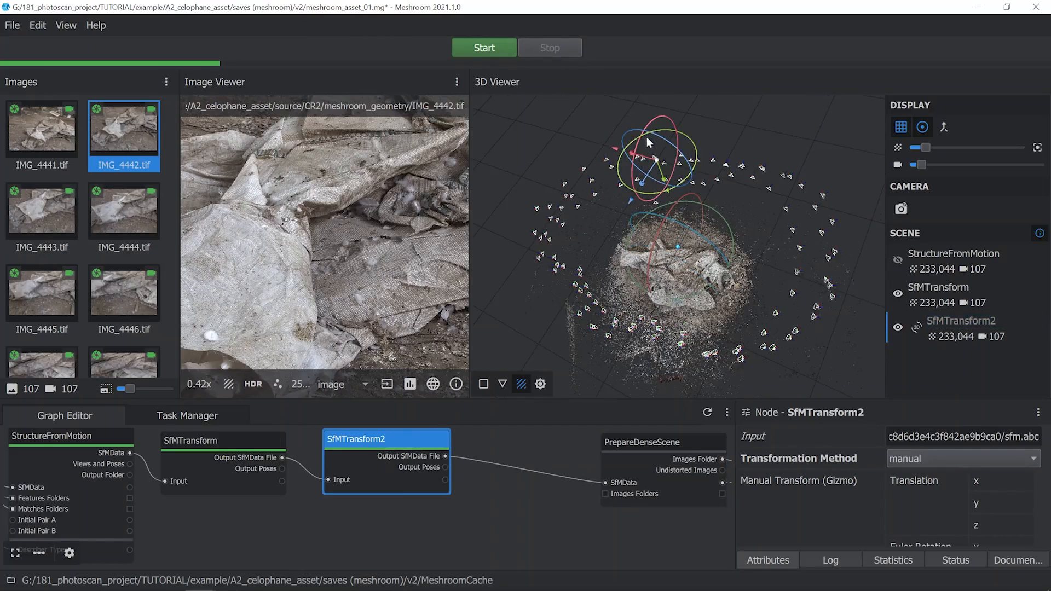
mouse_move(648, 140)
mouse_down()
mouse_move(639, 129)
mouse_move(638, 149)
mouse_up()
click(898, 293)
drag(653, 198, 644, 201)
drag(606, 203, 646, 188)
drag(667, 294, 653, 176)
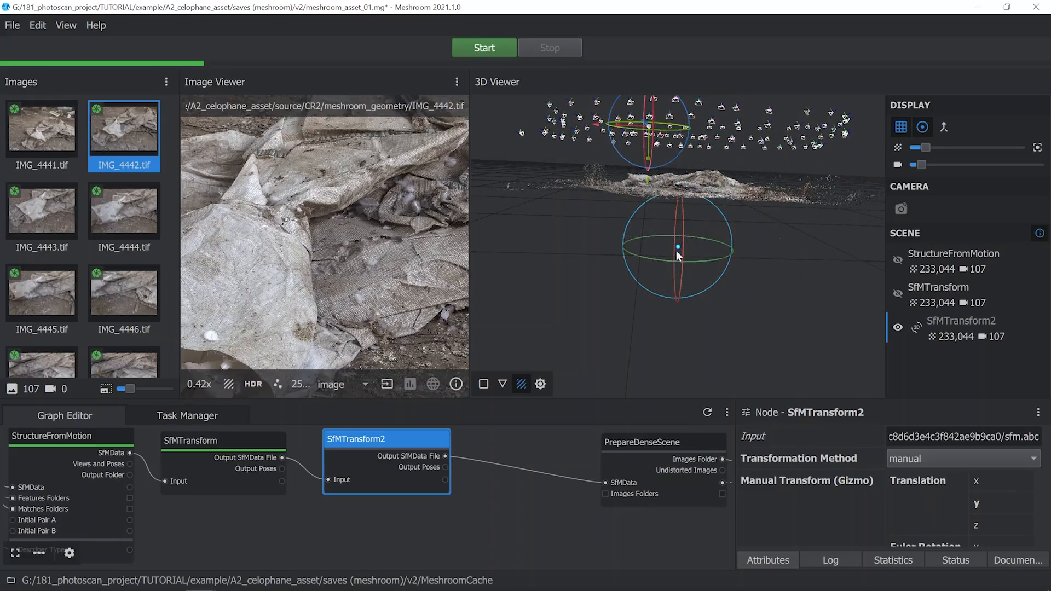
drag(656, 259, 658, 311)
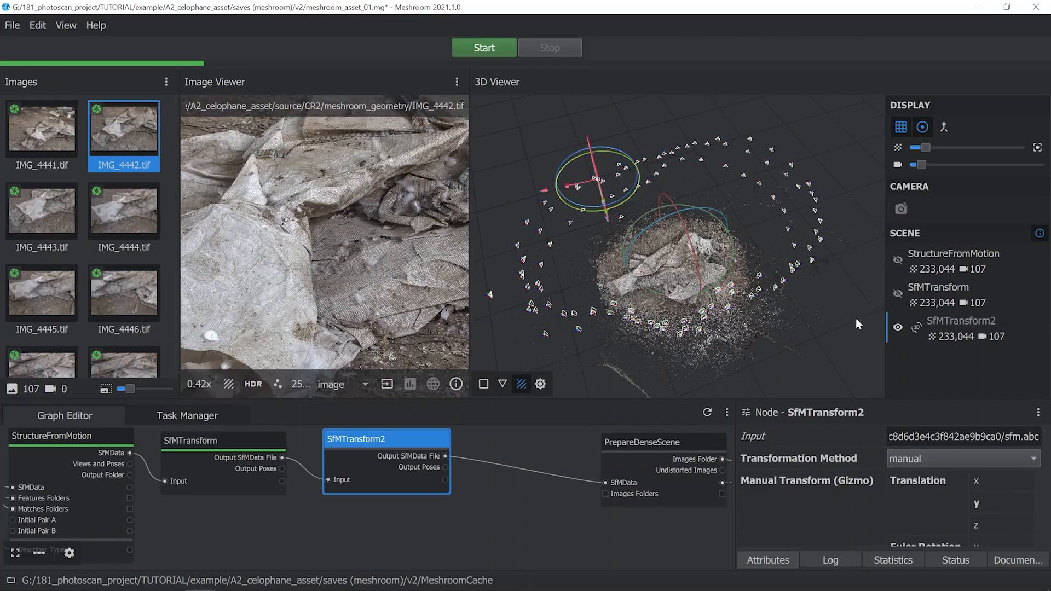
Step: Hide the transform gizmo of SfMTransform2 and compute the node
click(918, 329)
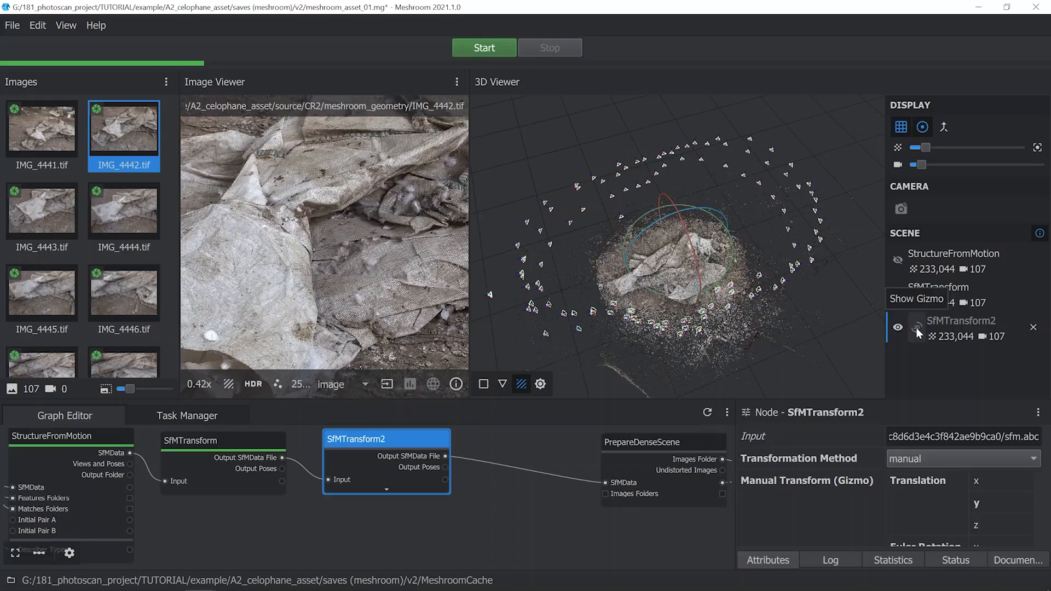
right_click(373, 438)
click(386, 446)
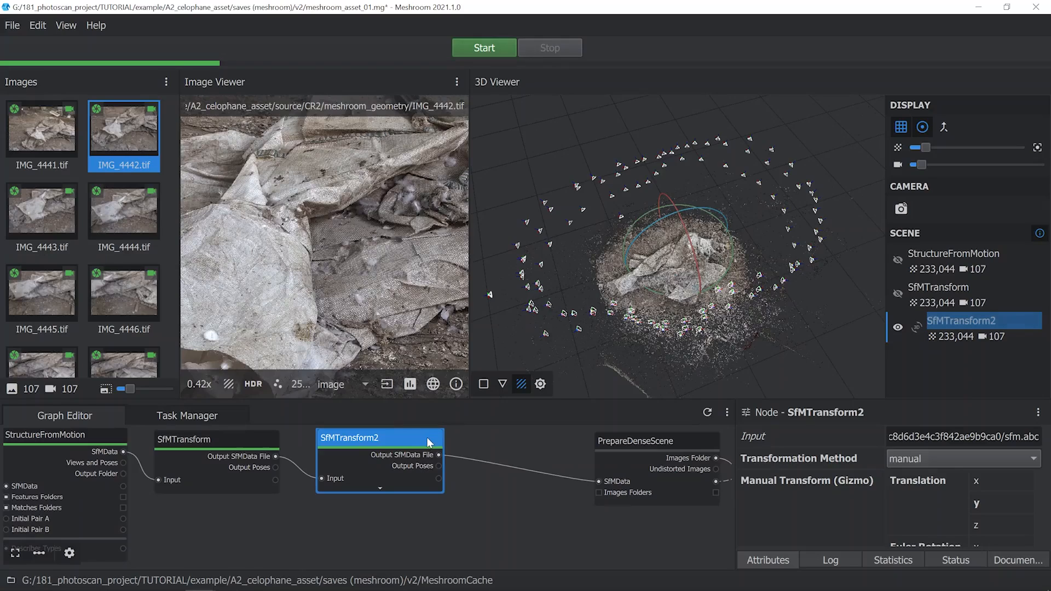
Step: Move the PrepareDenseScene node slightly closer to SfMTransform2 and compute it
middle_drag(519, 444, 348, 462)
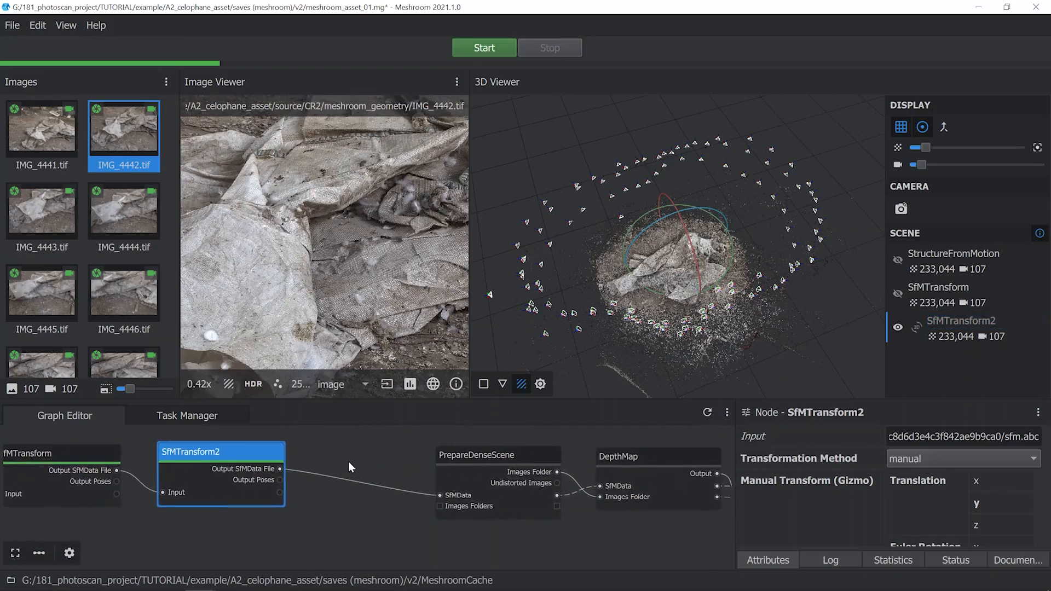
drag(491, 456, 475, 454)
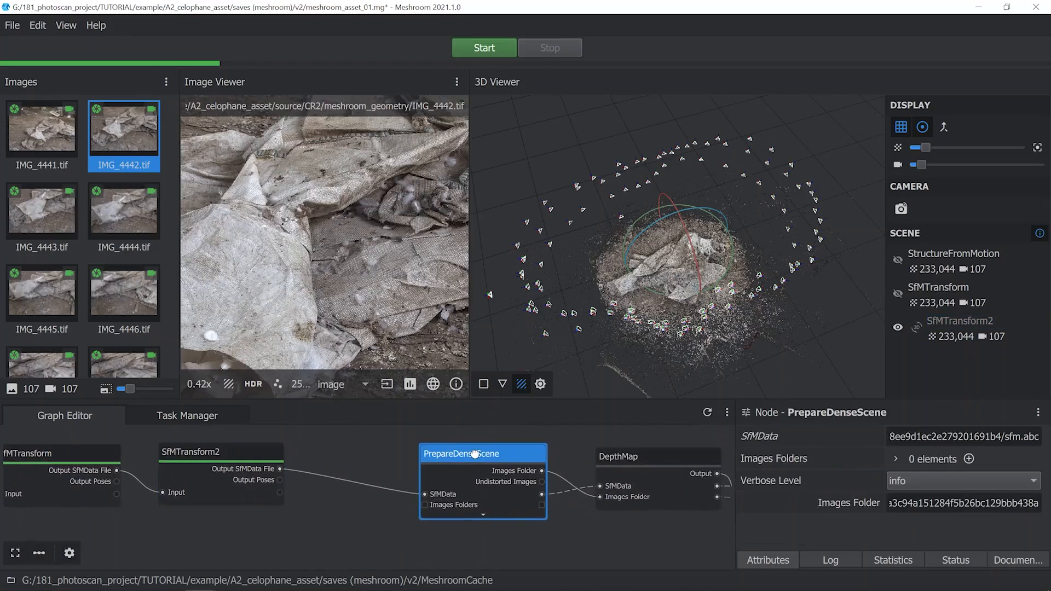
scroll(464, 452, up, 1)
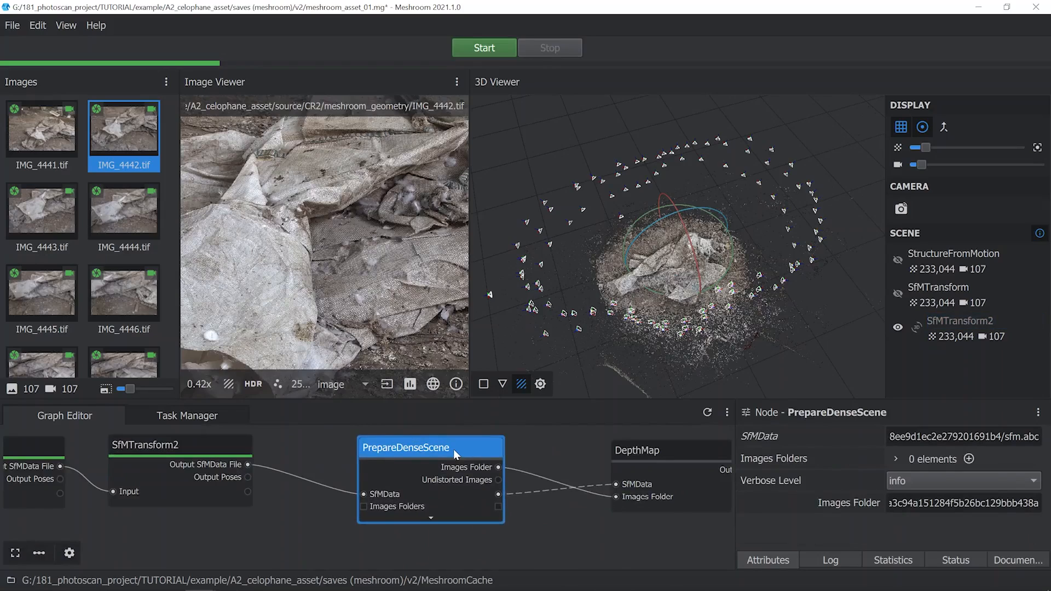
right_click(453, 449)
click(463, 457)
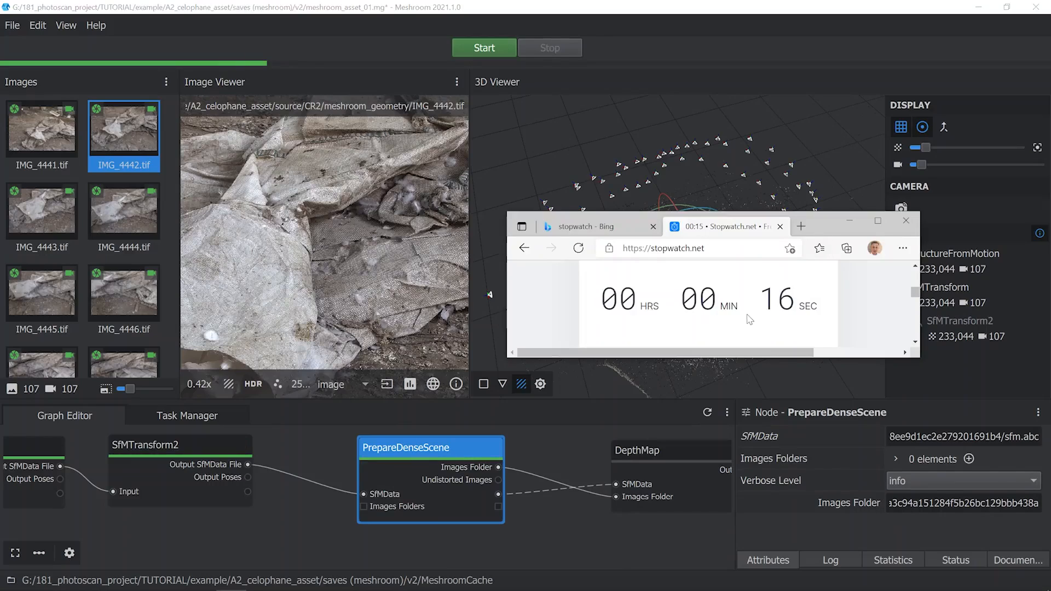
click(626, 372)
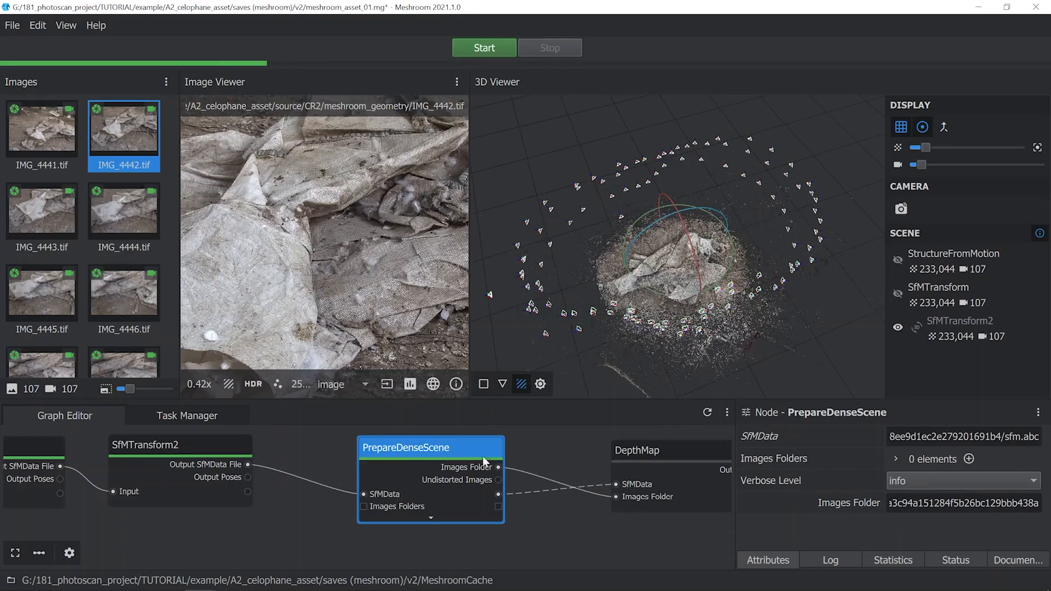
Step: Bring the DepthMap node into view in the graph and select it to show its attributes
middle_drag(502, 448, 338, 455)
middle_drag(480, 468, 337, 461)
scroll(383, 463, up, 1)
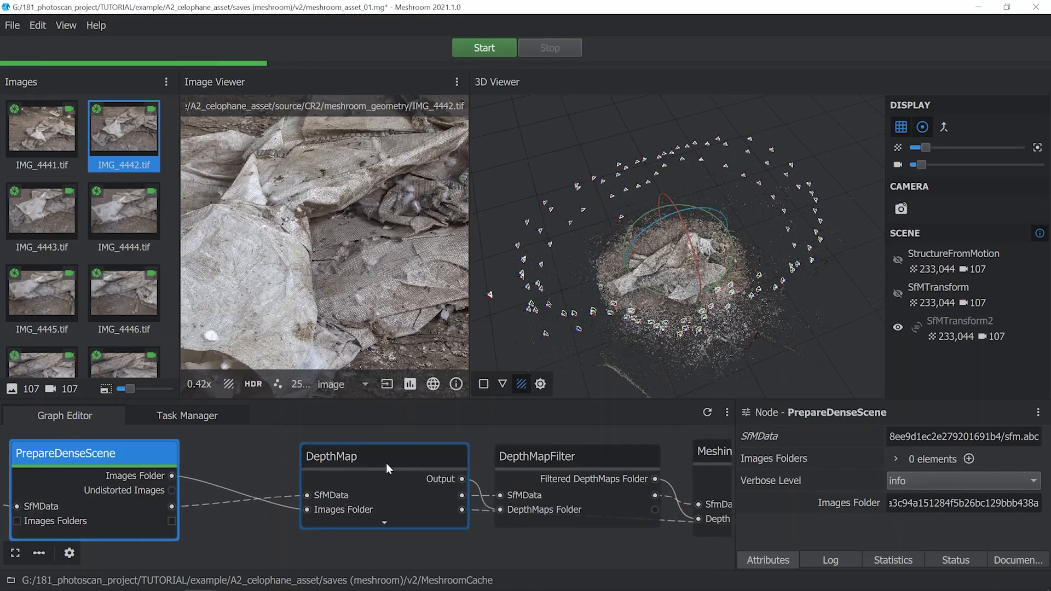
click(386, 460)
scroll(406, 445, up, 1)
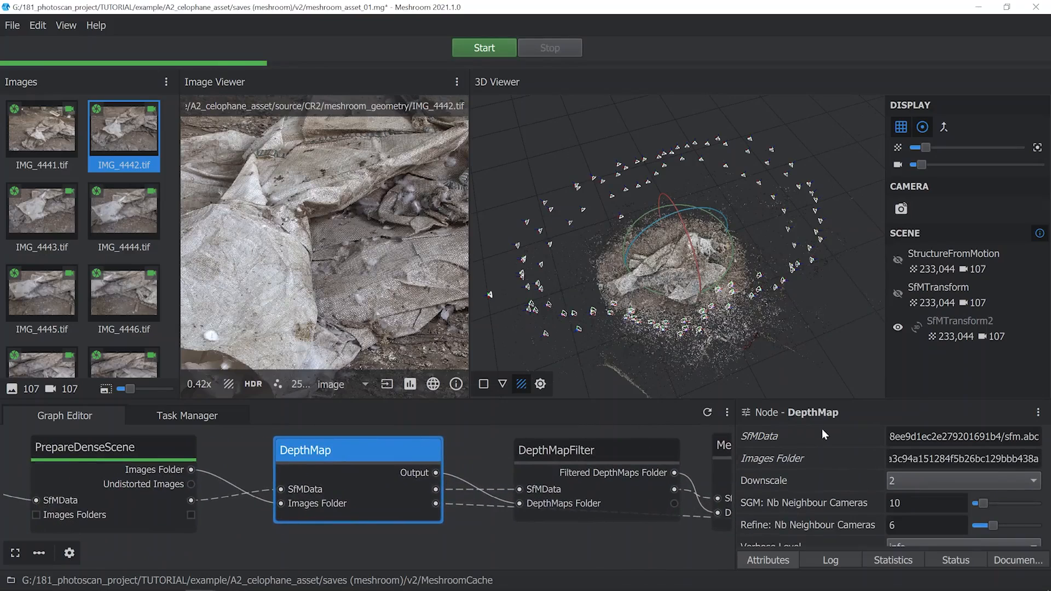
Step: Try a Downscale factor of 1 on the DepthMap node and set it back to 2
click(895, 479)
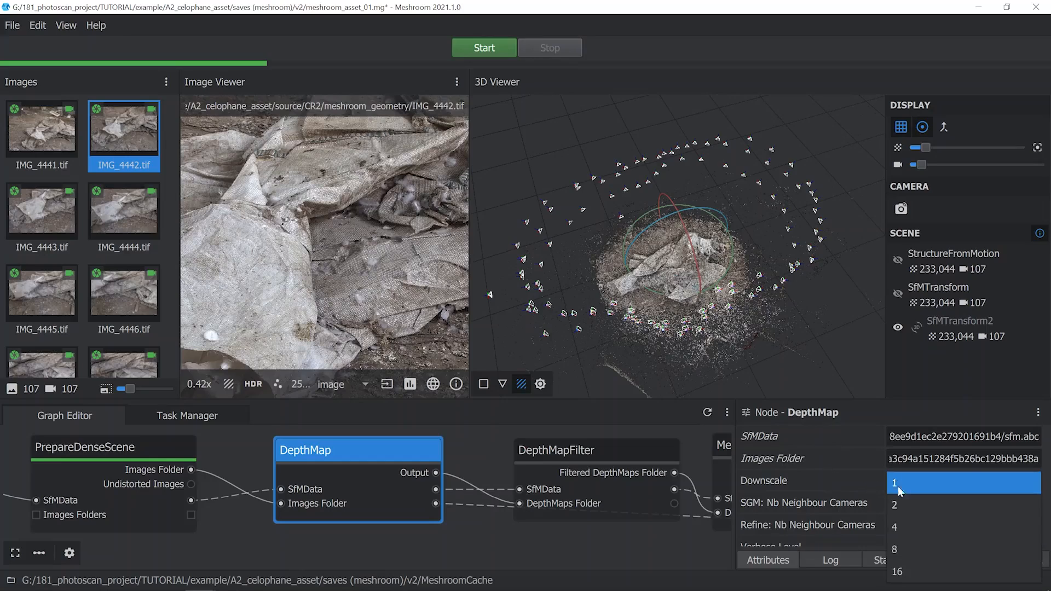
click(912, 485)
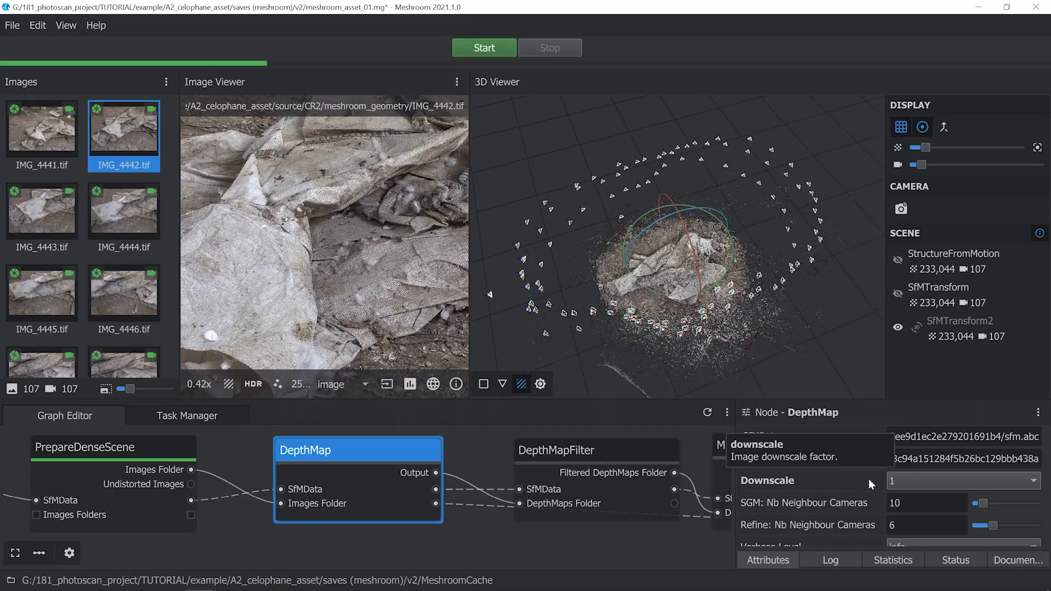
click(913, 482)
click(905, 508)
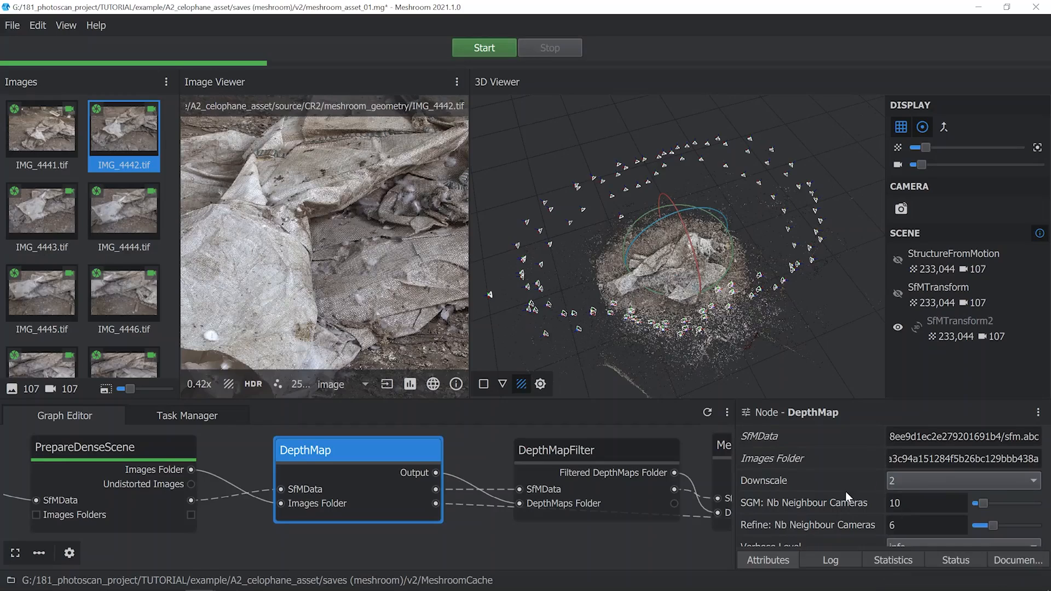
Step: Show the DepthMap node's advanced attributes, review the SGM, Refine and GPU settings, and hide the advanced attributes again
scroll(842, 484, down, 2)
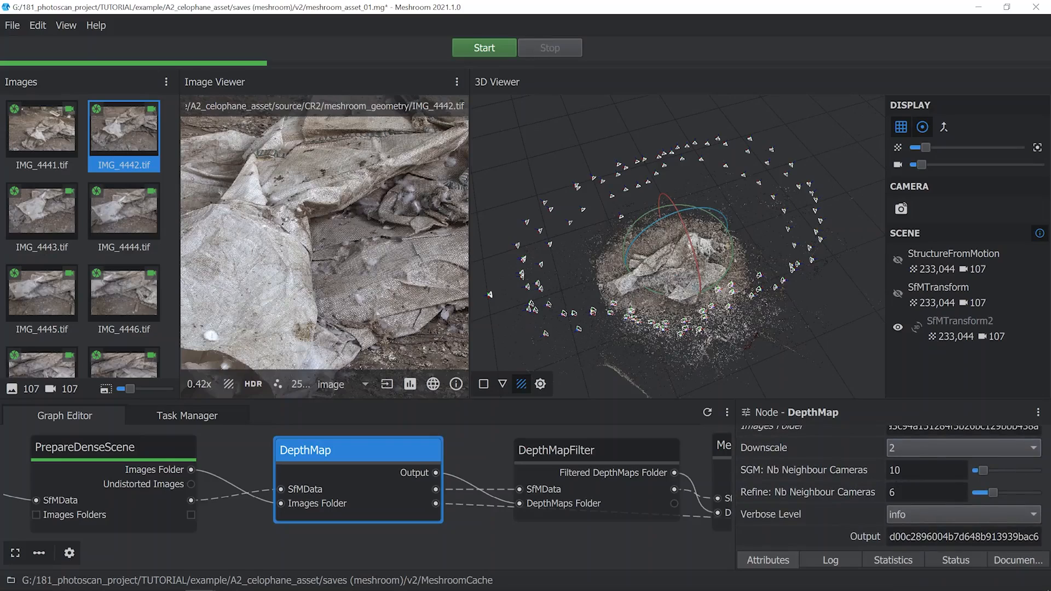
scroll(981, 467, up, 2)
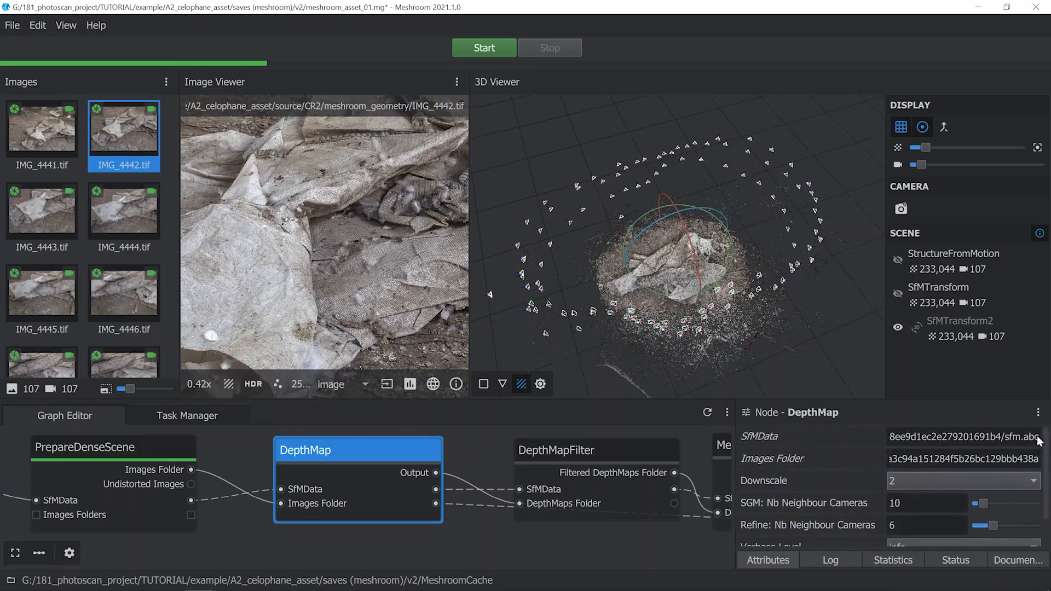
click(1038, 413)
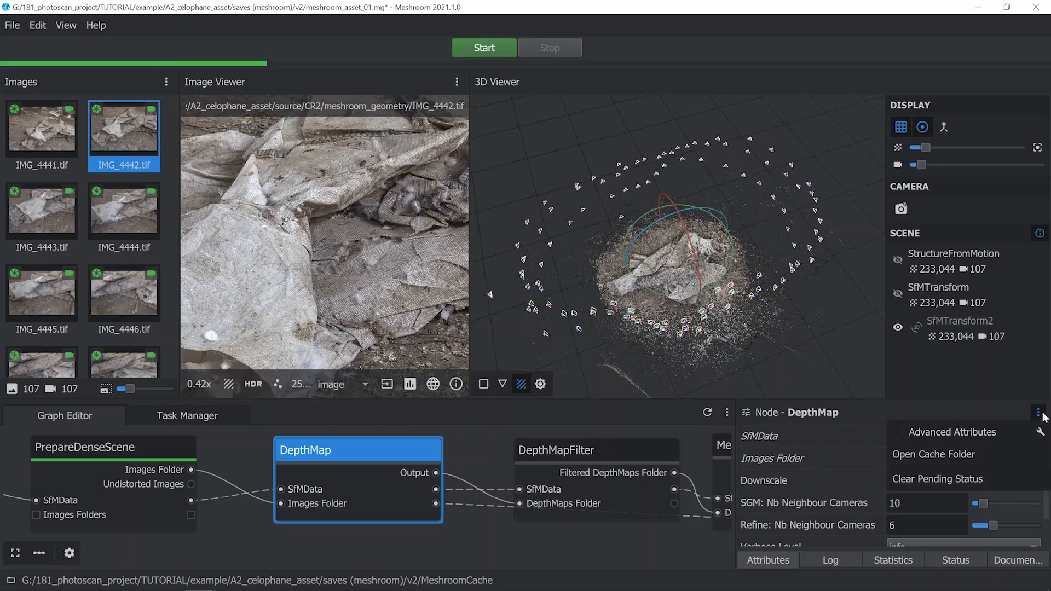
click(898, 432)
scroll(980, 474, down, 3)
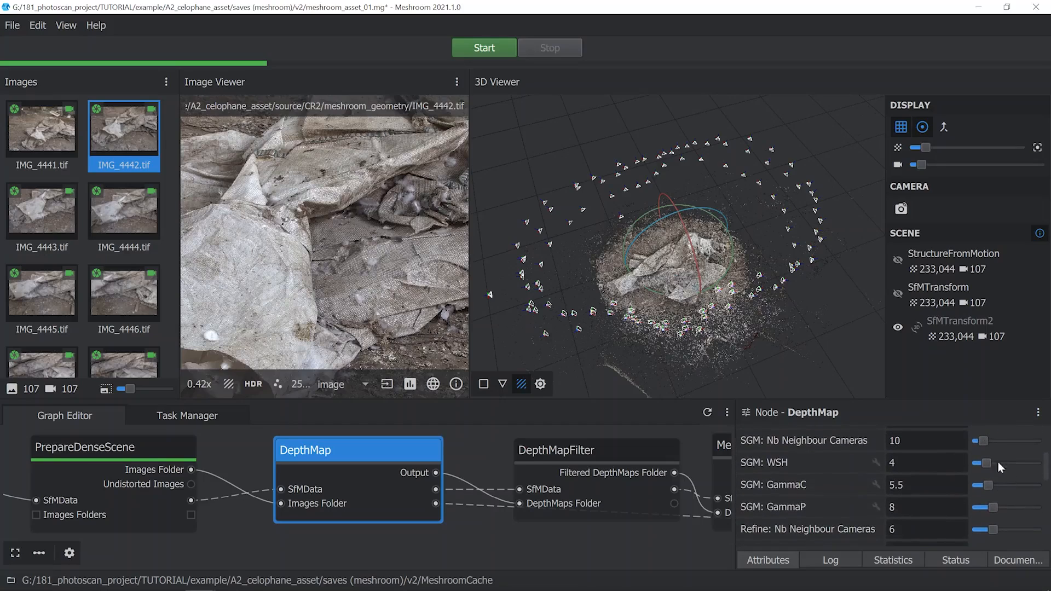
scroll(770, 489, down, 4)
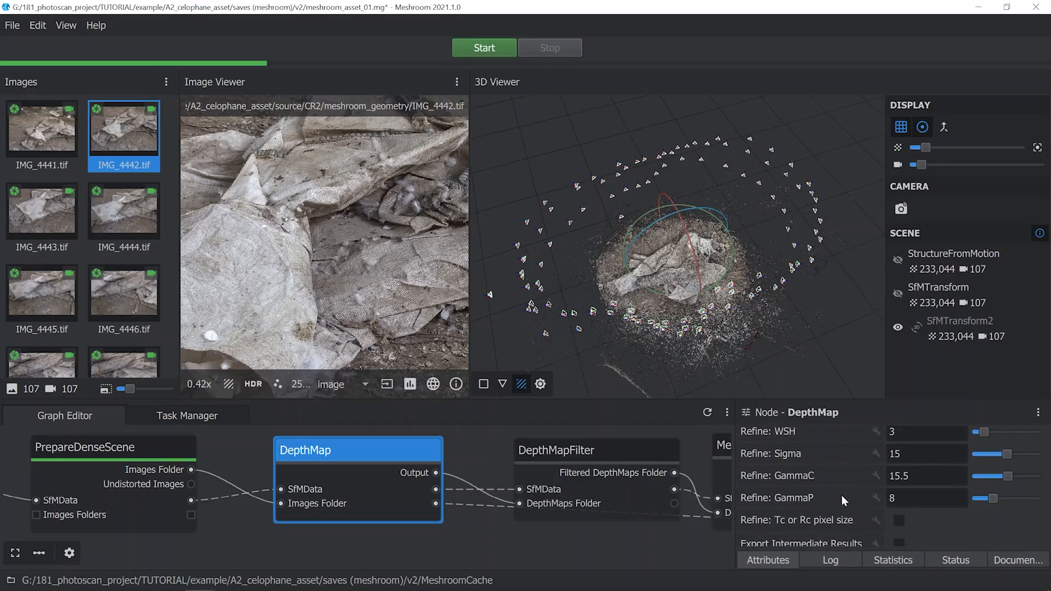
scroll(843, 499, down, 3)
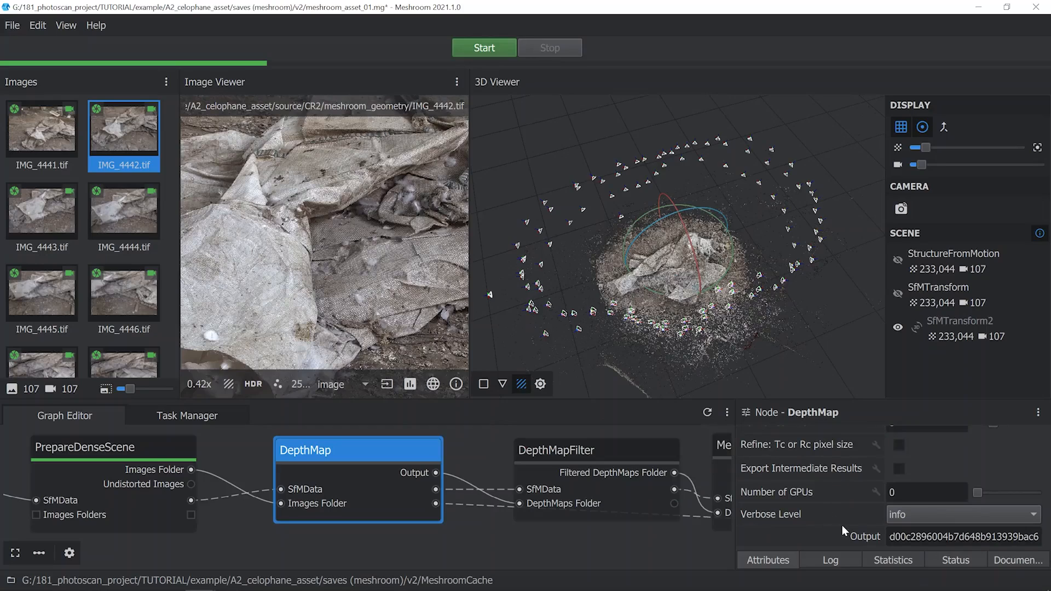
scroll(842, 521, up, 5)
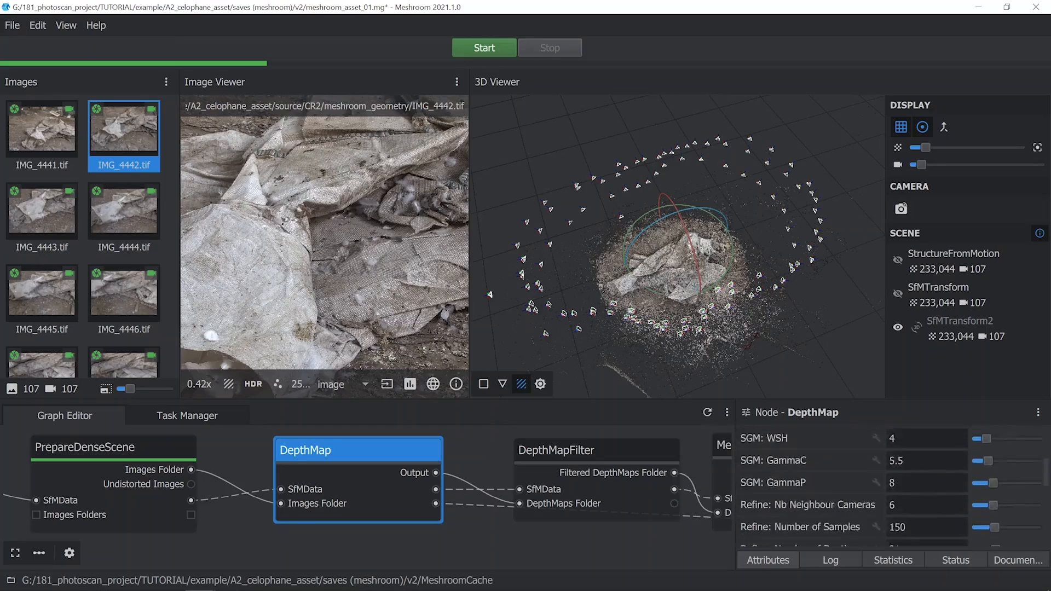
click(1037, 413)
click(898, 434)
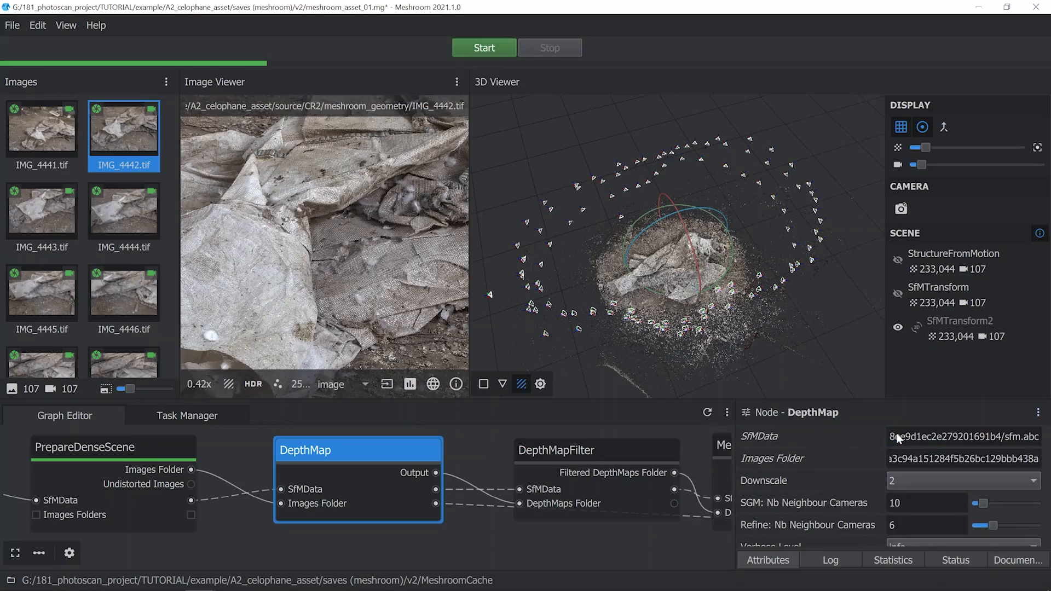
Step: Compute the DepthMap node, check the processing of its chunks in the log, and return to its attributes
right_click(369, 441)
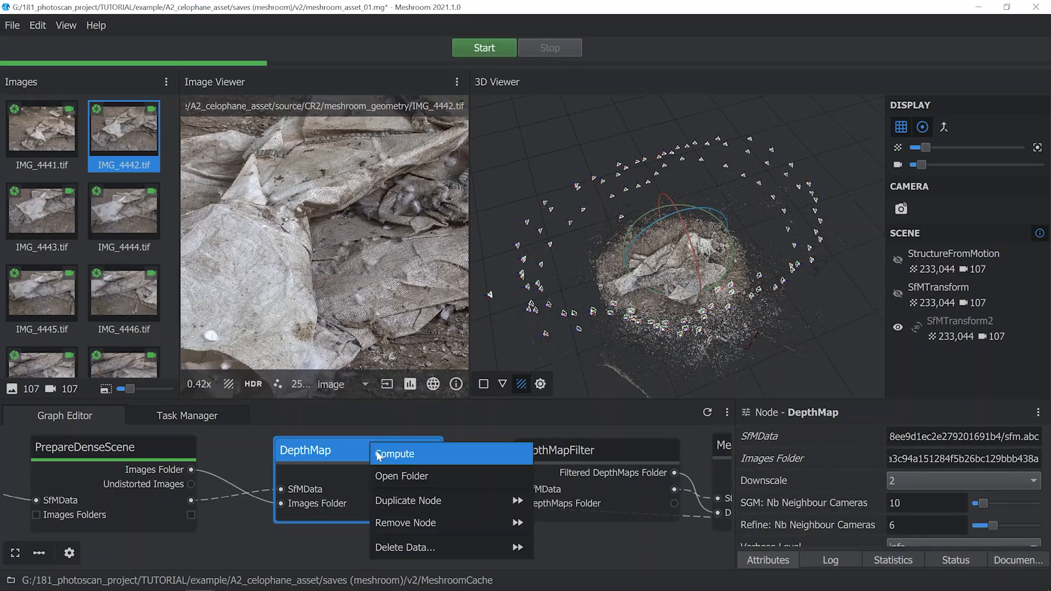
click(376, 451)
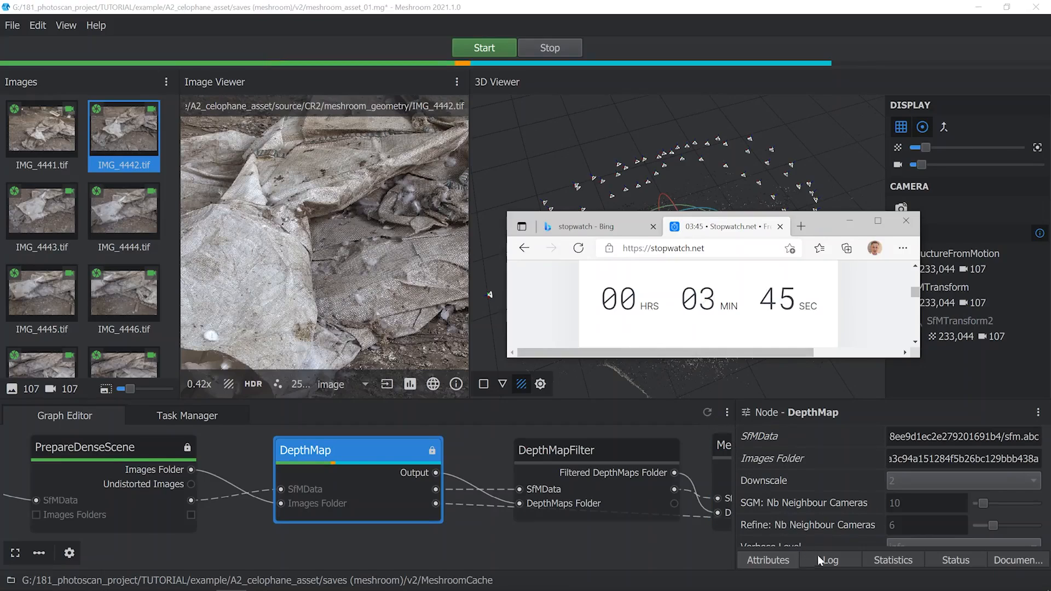
click(819, 559)
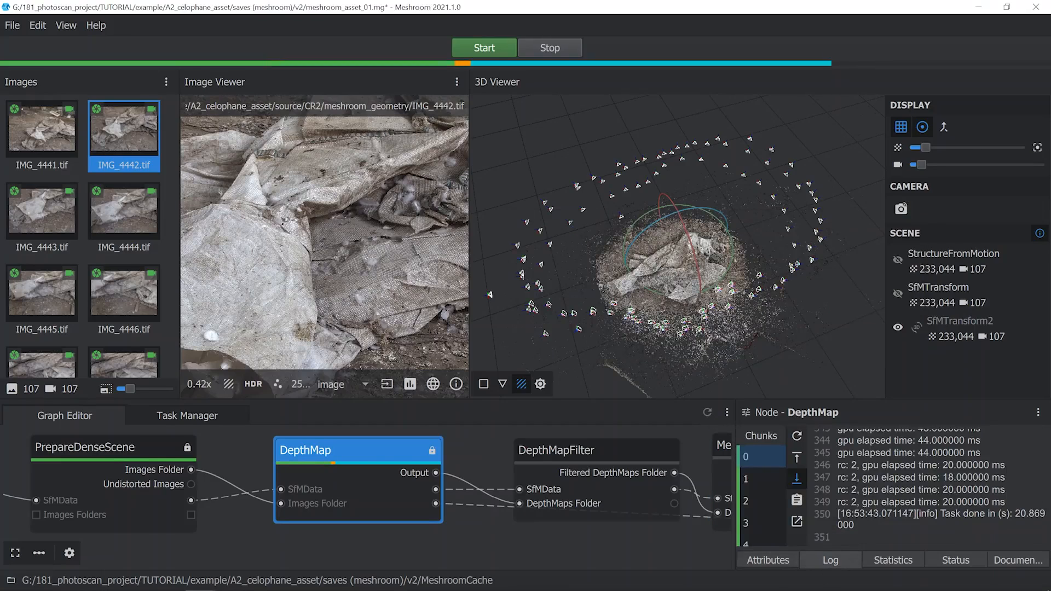
scroll(774, 463, down, 3)
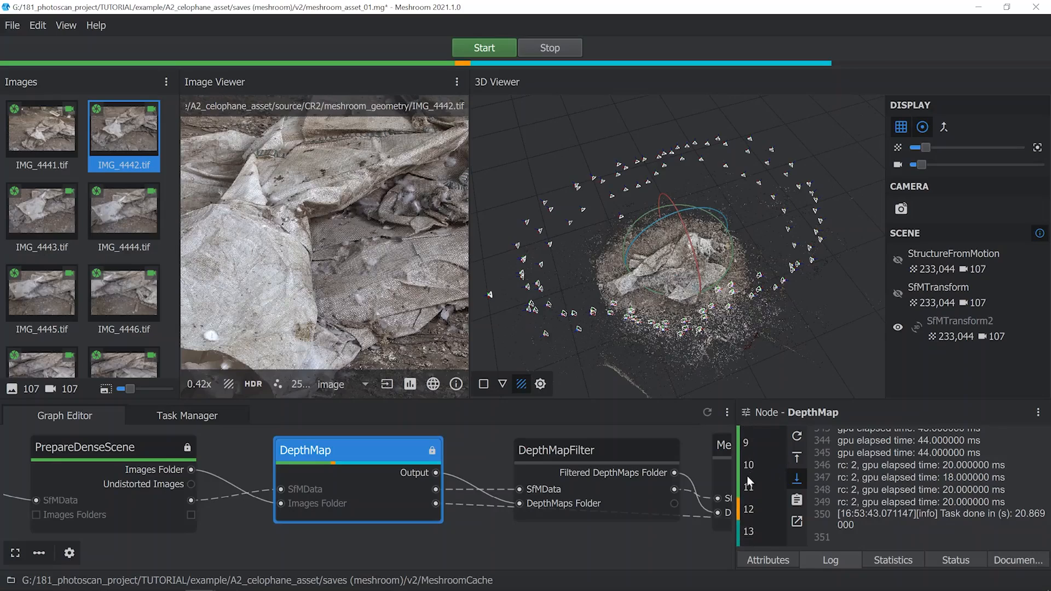
scroll(768, 486, down, 7)
scroll(755, 512, up, 7)
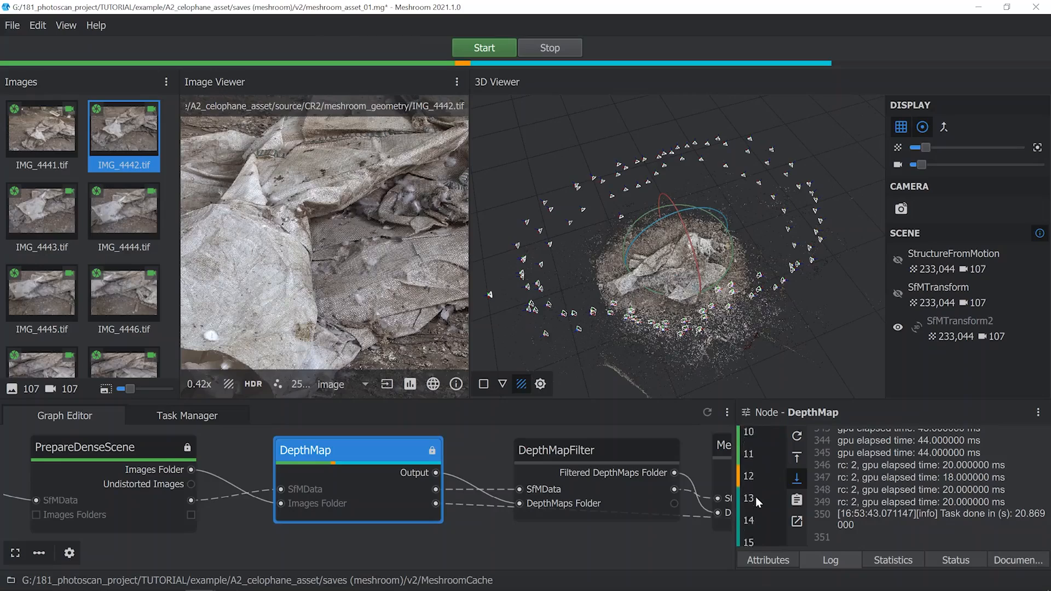
click(755, 507)
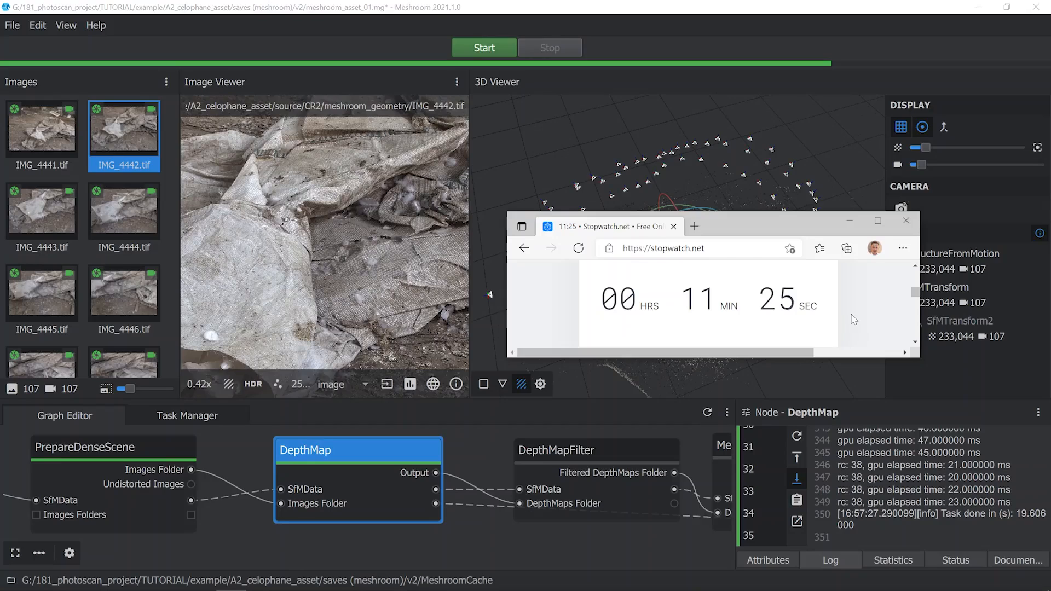
click(850, 220)
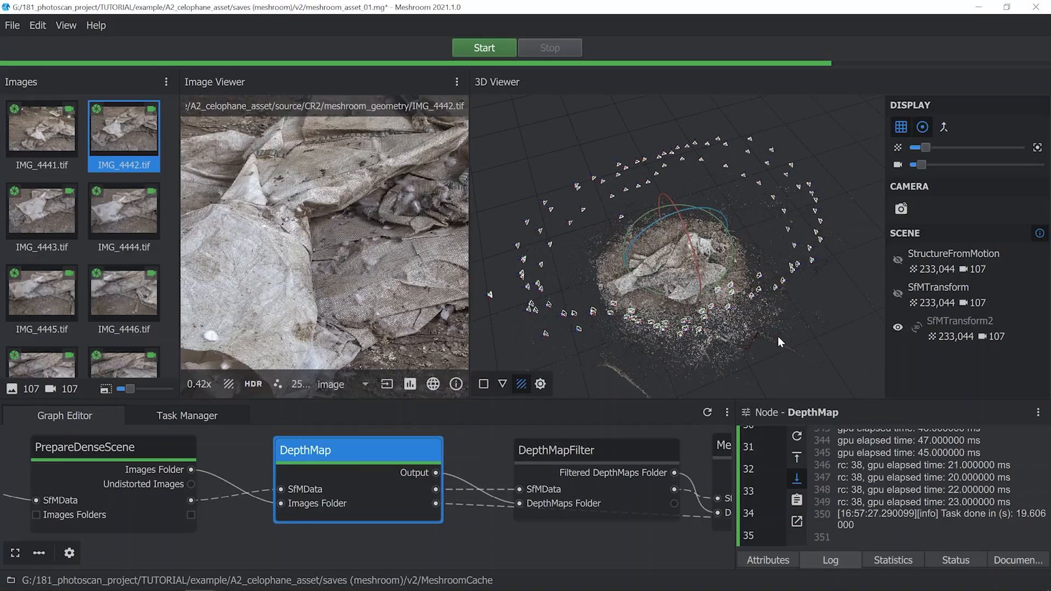
click(774, 561)
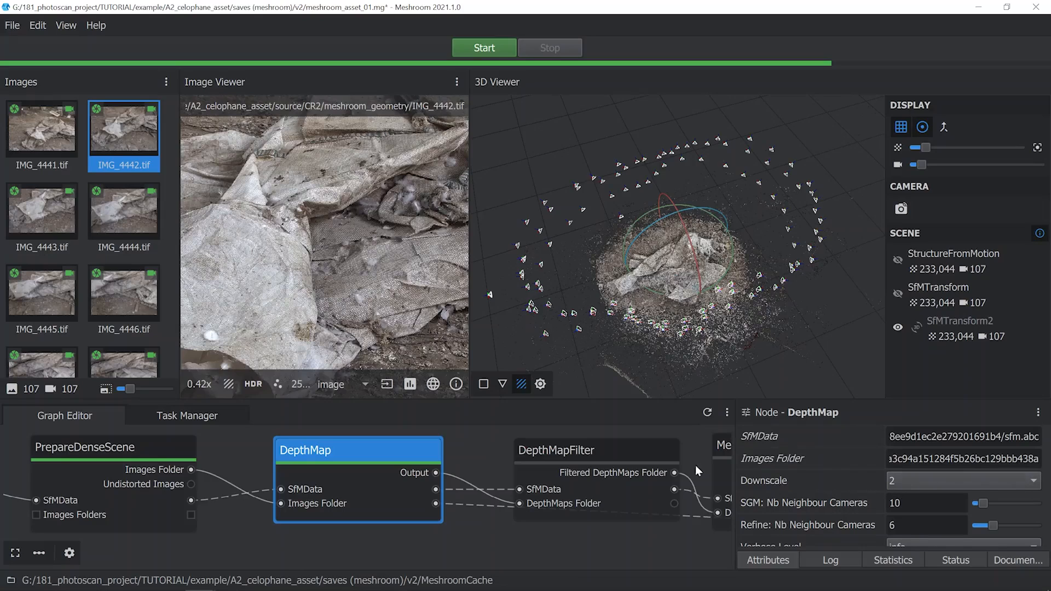
Step: Select the DepthMapFilter node and compute it with its default settings
middle_drag(626, 451, 330, 456)
scroll(332, 459, down, 2)
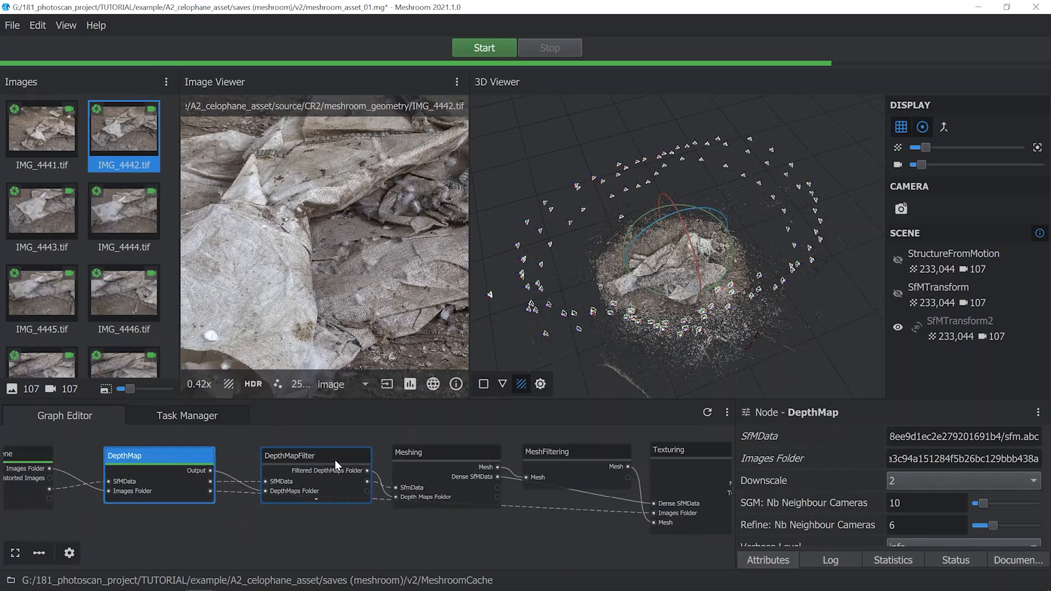
click(331, 463)
right_click(322, 455)
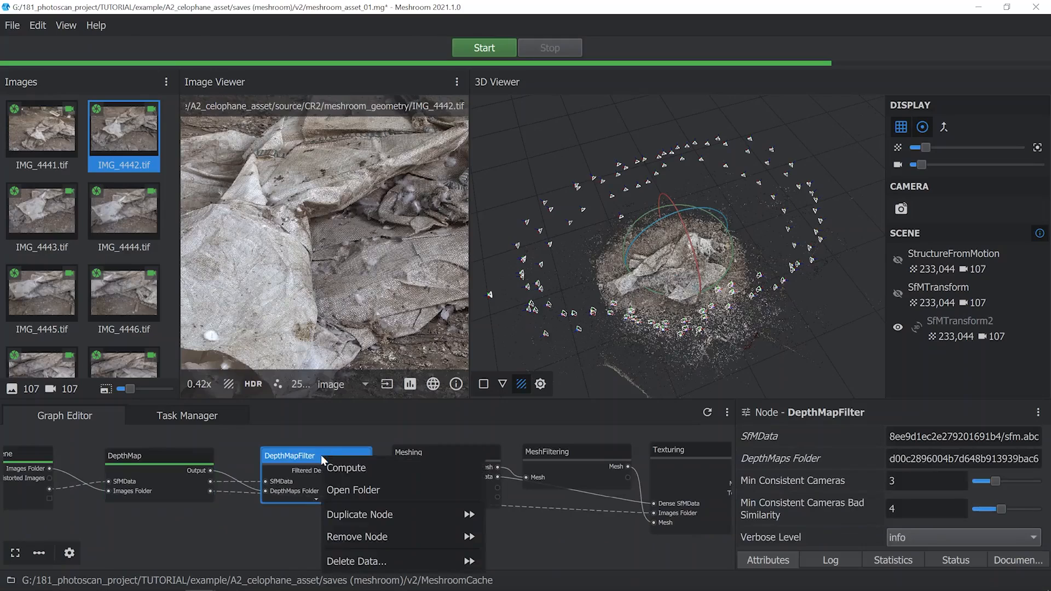
click(334, 468)
Step: Review the Meshing node's attributes, enable its Custom Bounding Box, and load the node in the 3D viewer
scroll(331, 466, up, 3)
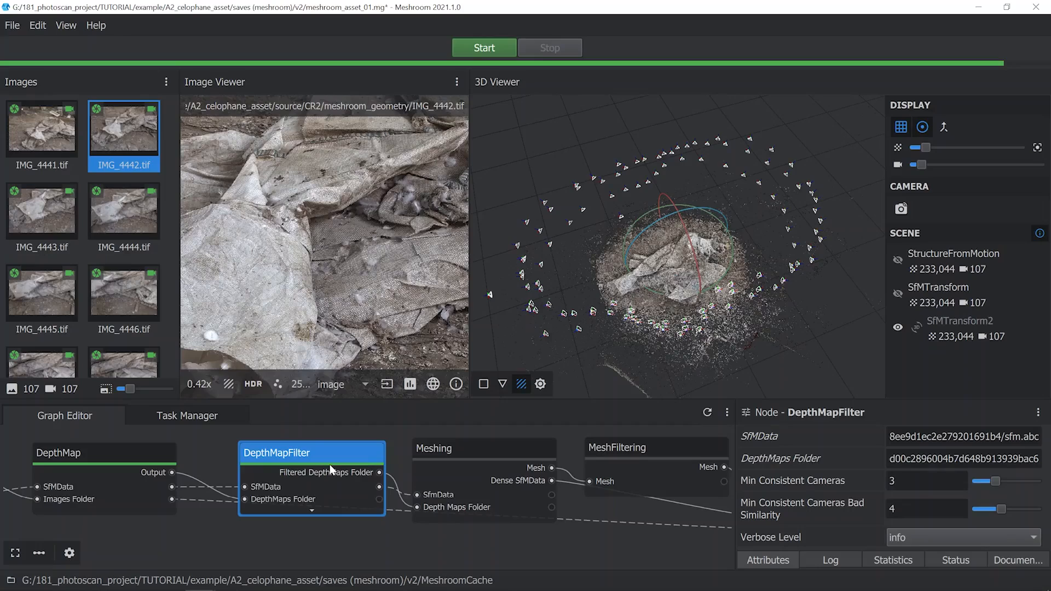
click(472, 454)
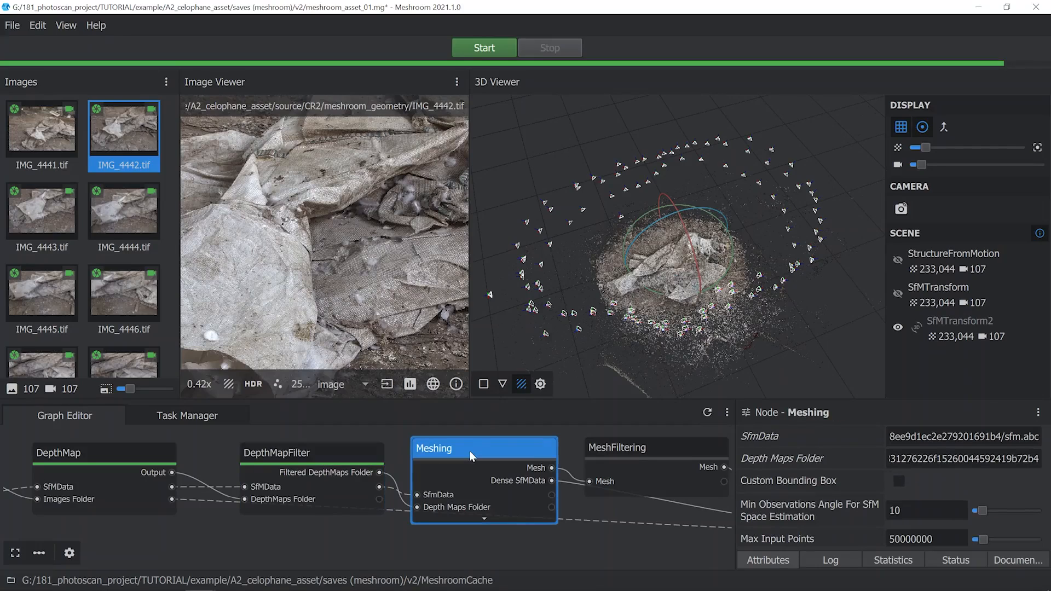
scroll(843, 453, down, 3)
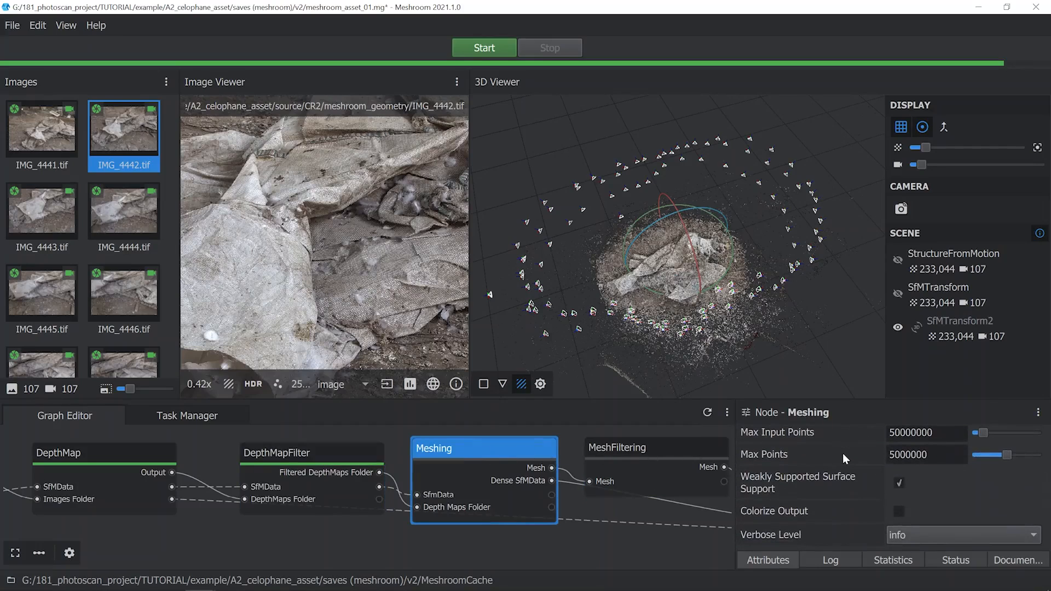
scroll(833, 513, down, 2)
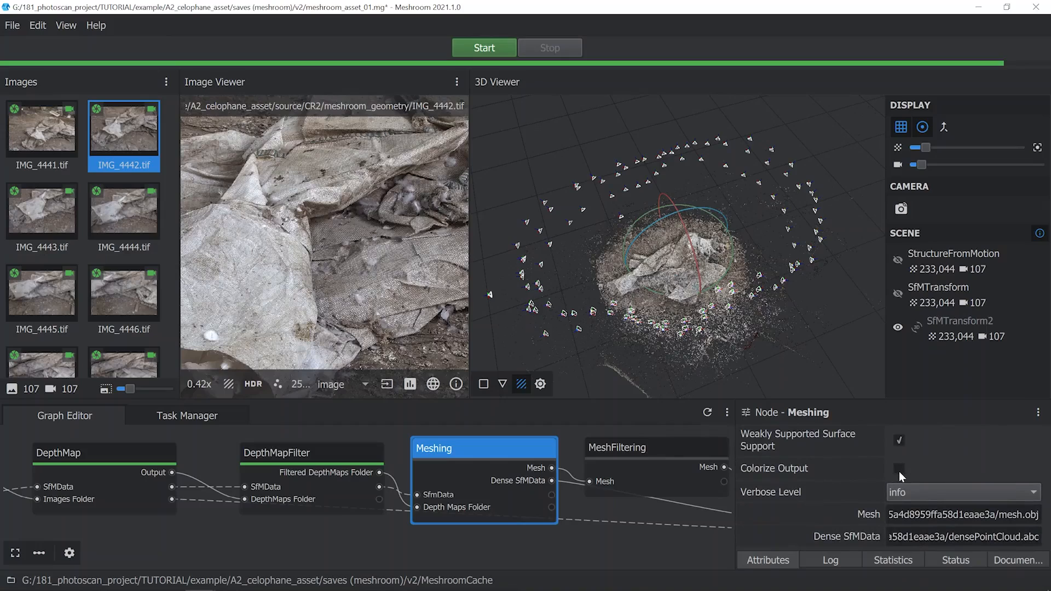
scroll(848, 472, up, 5)
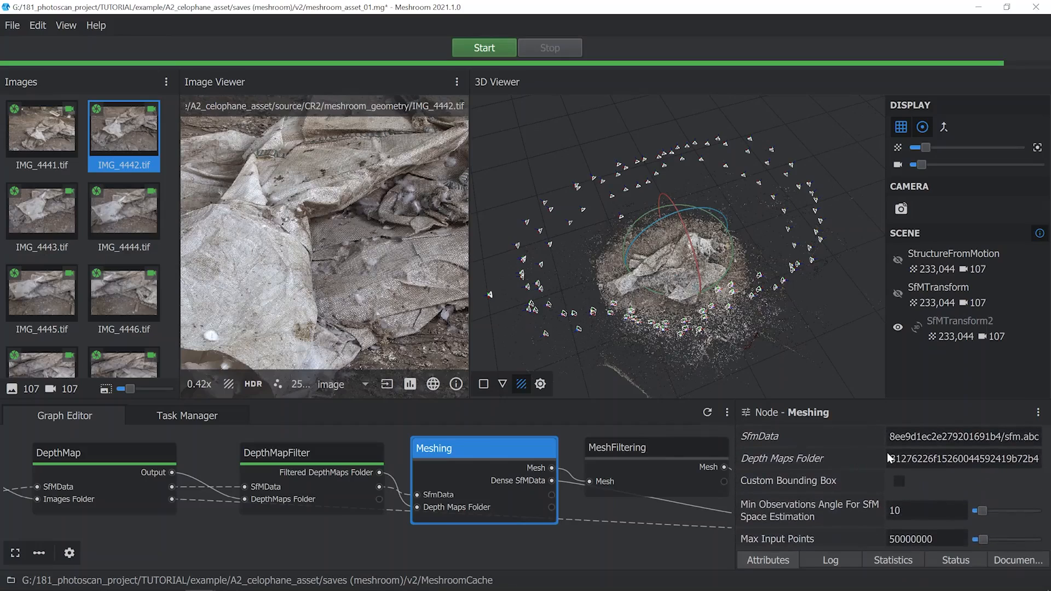
click(900, 481)
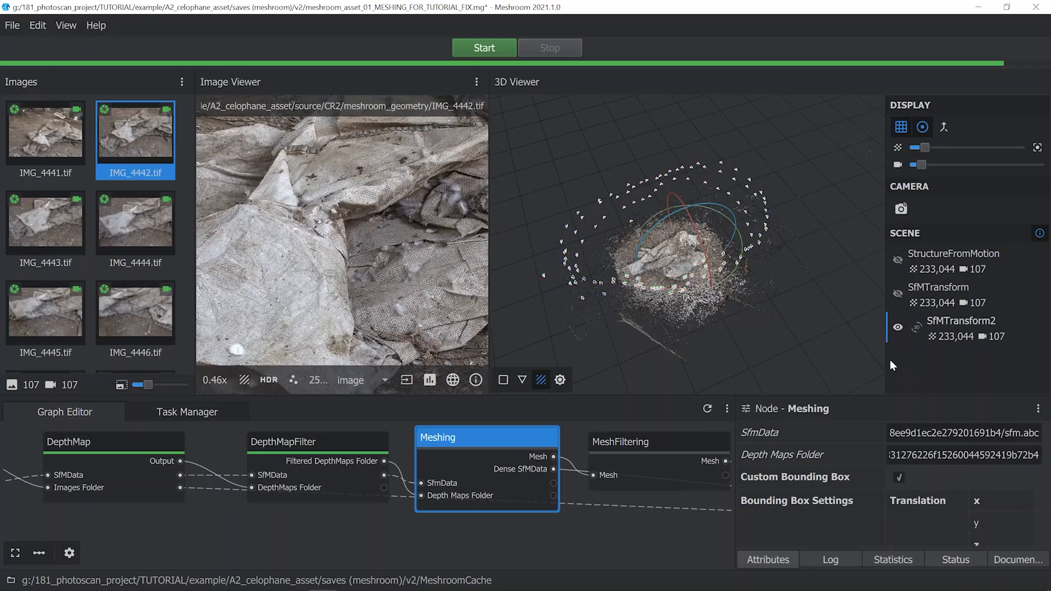
double_click(492, 438)
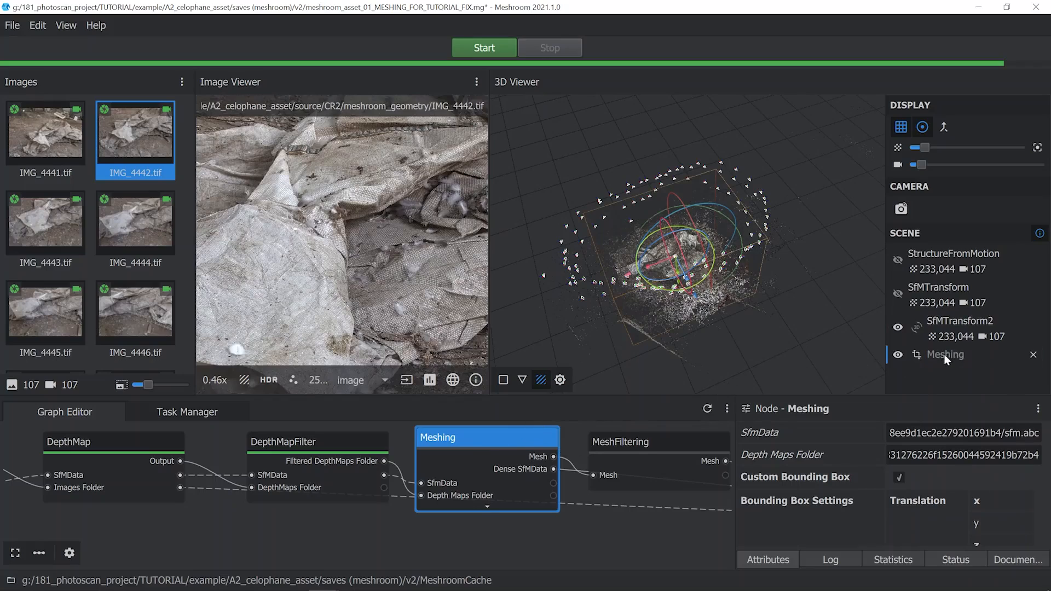
Step: Toggle the Meshing bounding box's display off and on again, and hide the trackball in the 3D viewer
click(917, 357)
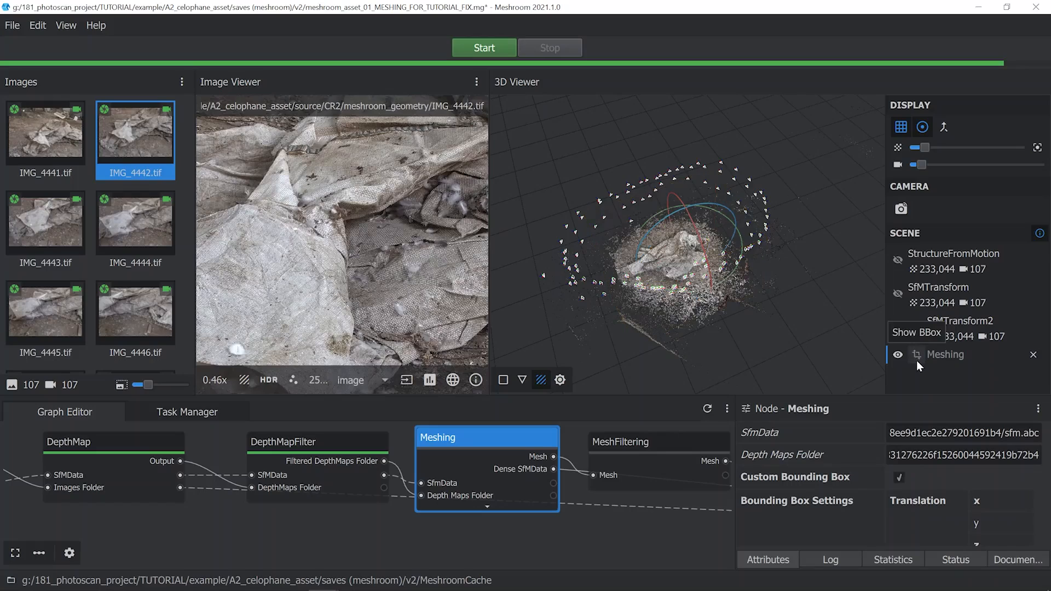
click(916, 358)
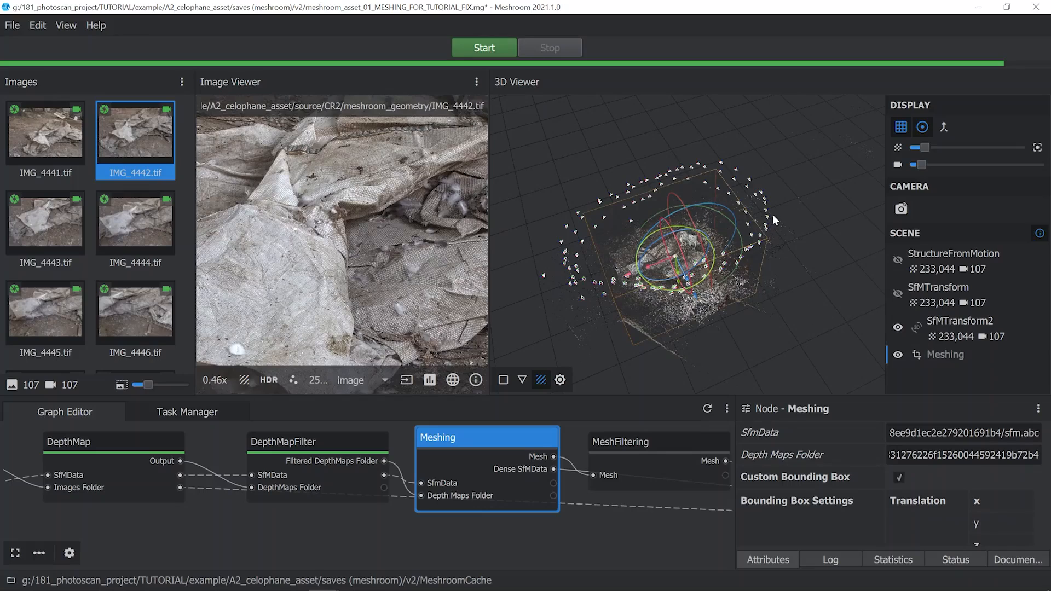
click(924, 130)
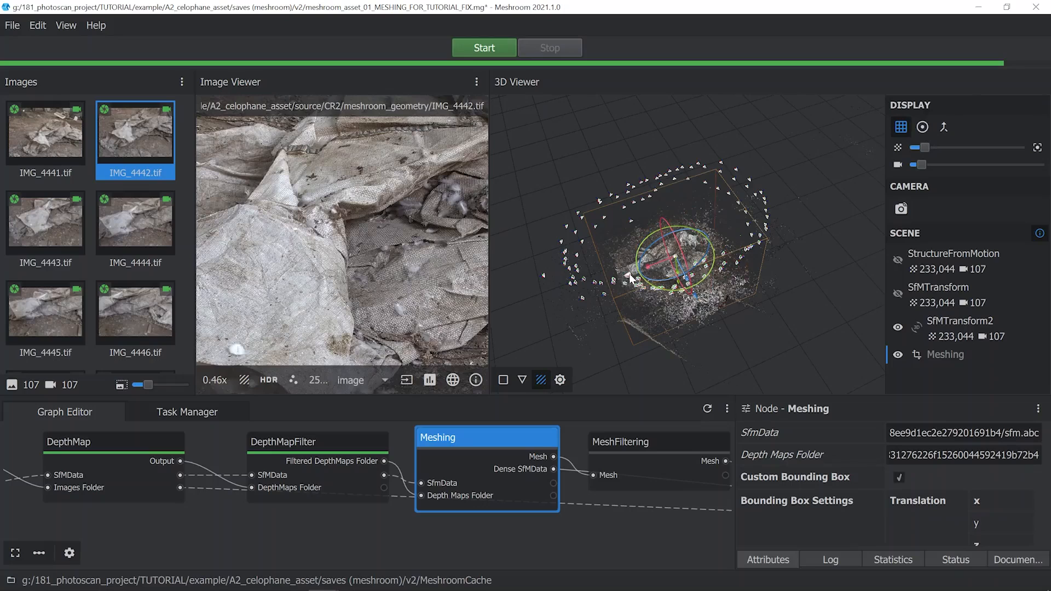
Step: Adjust the Meshing bounding box with its gizmo so it encloses the cellophane and the ground around it
drag(631, 279, 739, 343)
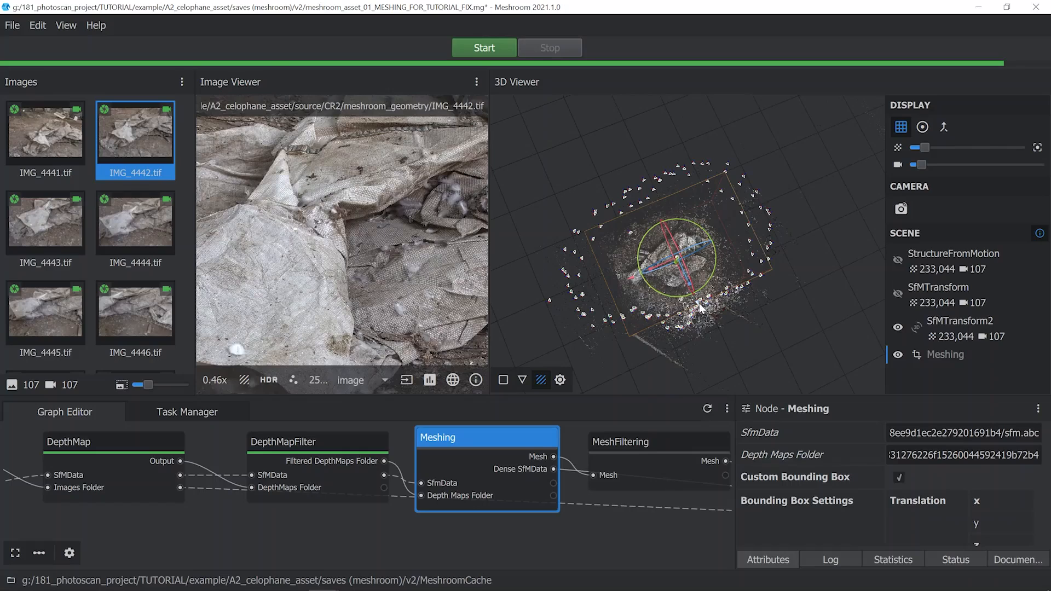
drag(700, 308, 705, 311)
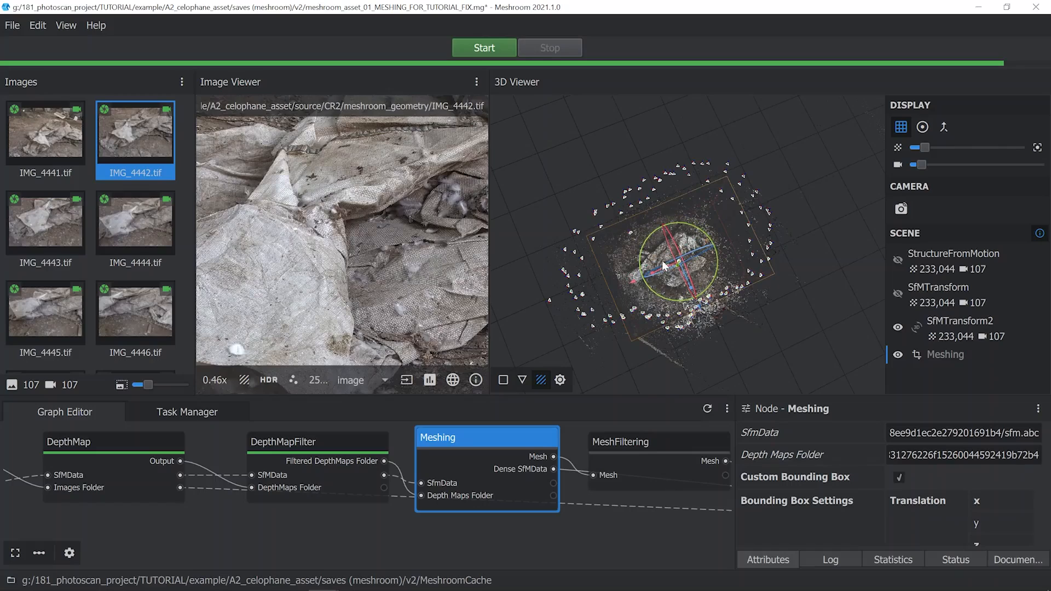
drag(689, 287, 699, 306)
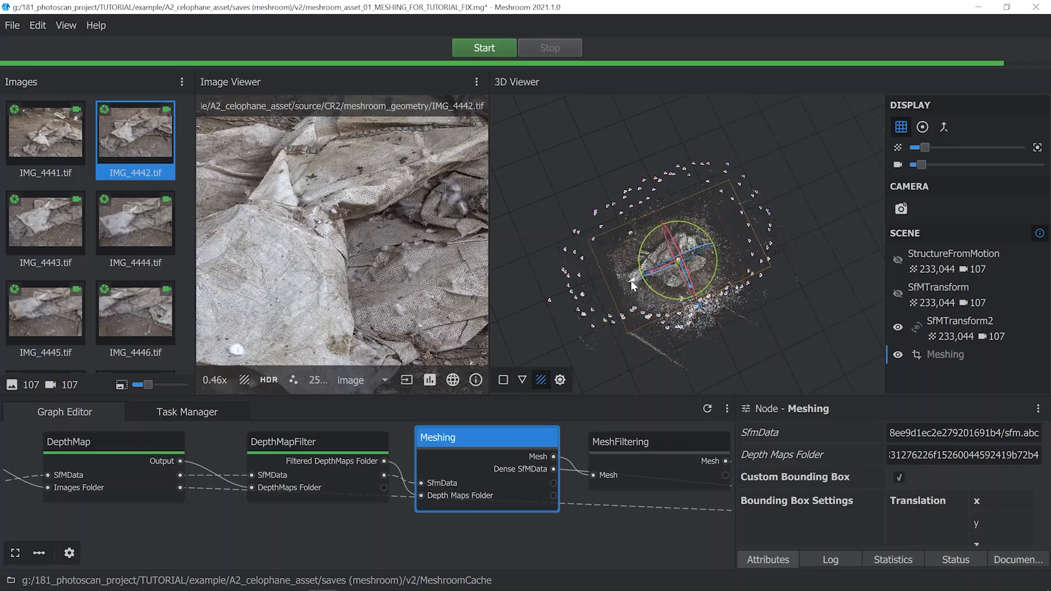
drag(630, 281, 630, 281)
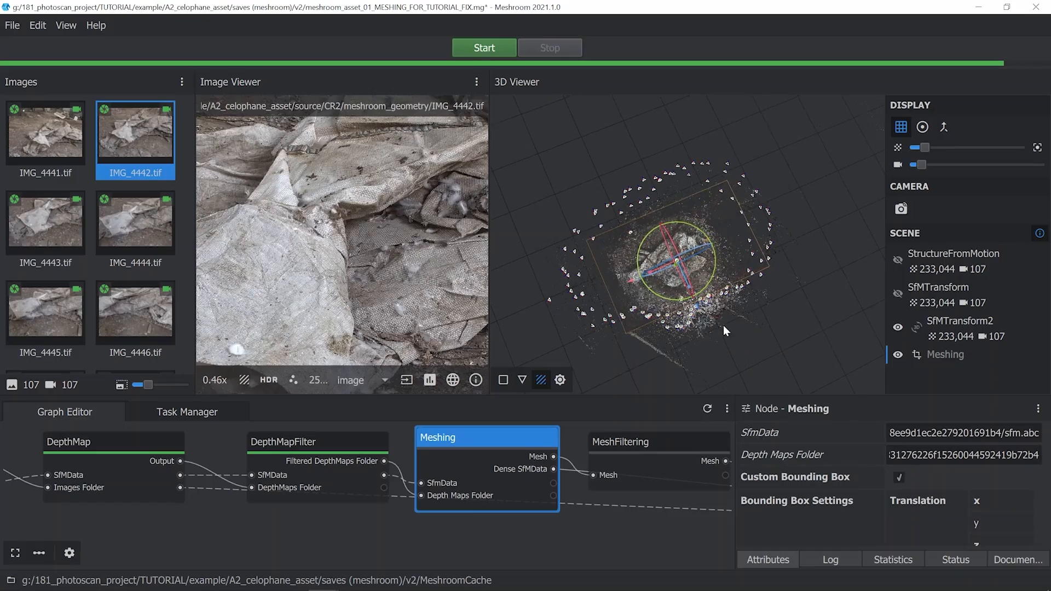
drag(724, 328, 720, 285)
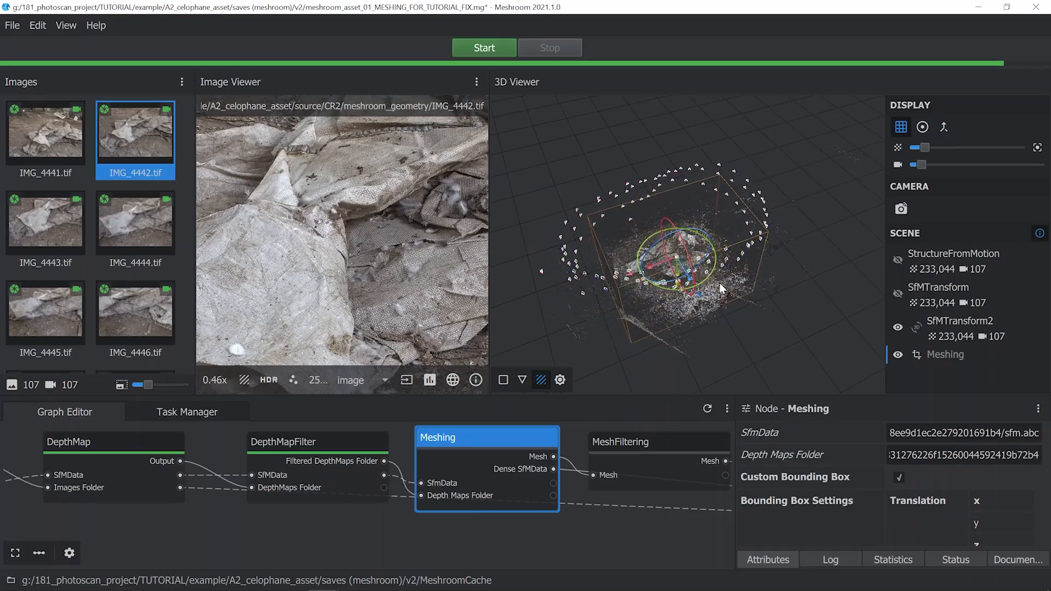
Step: Compute the Meshing node, check the computation time on the stopwatch, and minimize the stopwatch window
right_click(494, 454)
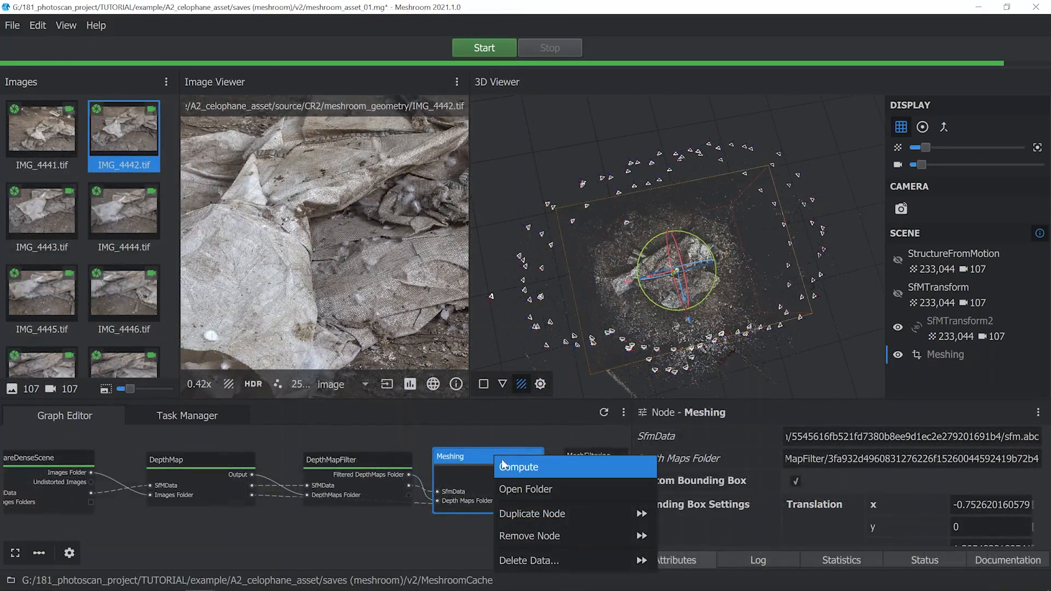
click(509, 469)
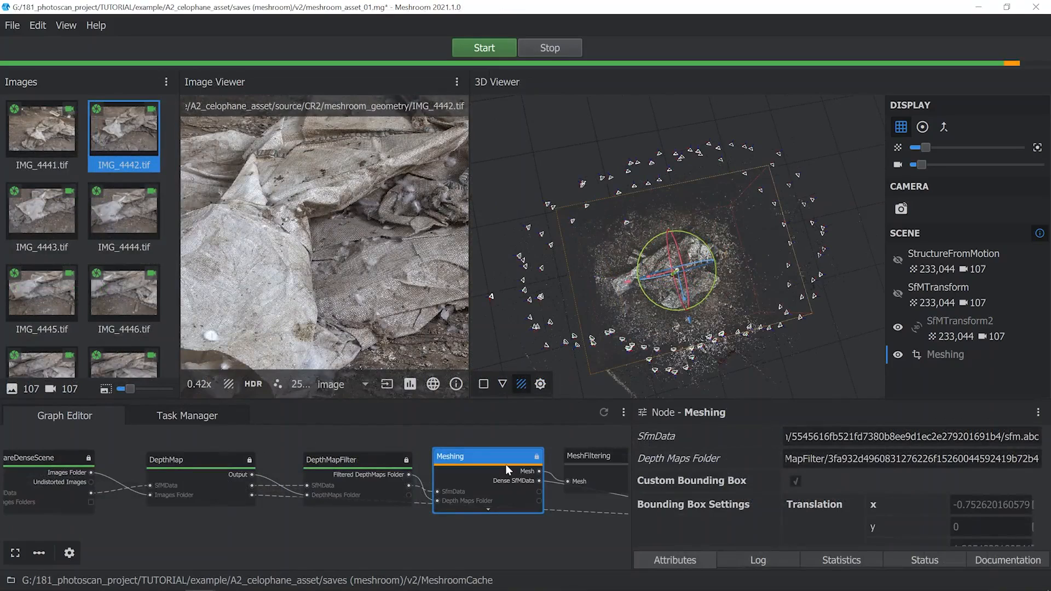
key(alt+Tab)
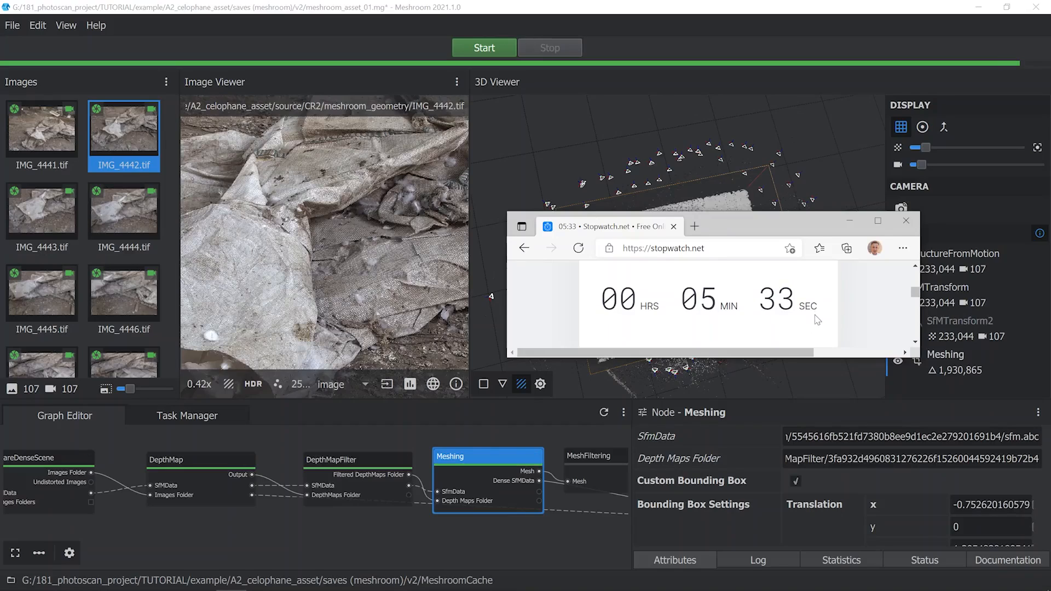
click(849, 221)
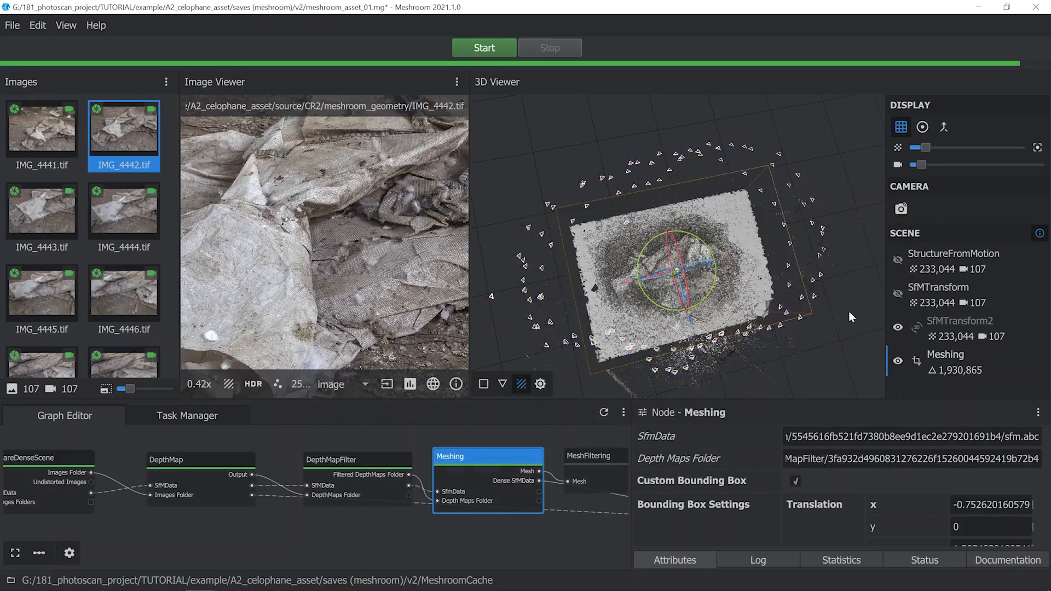
Step: Hide the SfMTransform2 point cloud and the Meshing bounding box, and inspect the computed mesh up close with the trackball shown
click(899, 327)
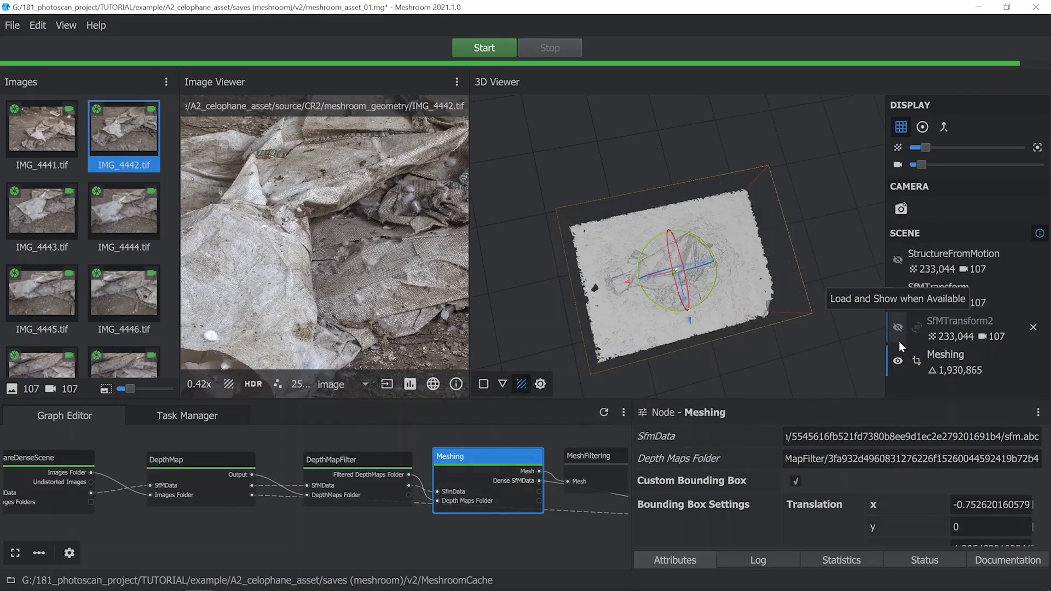
click(918, 363)
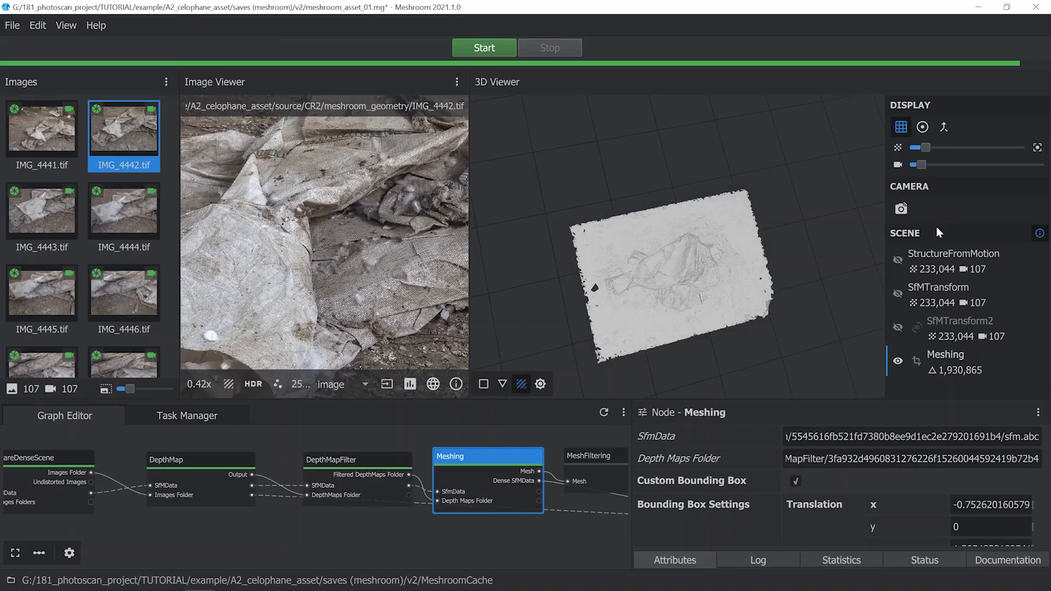
click(922, 126)
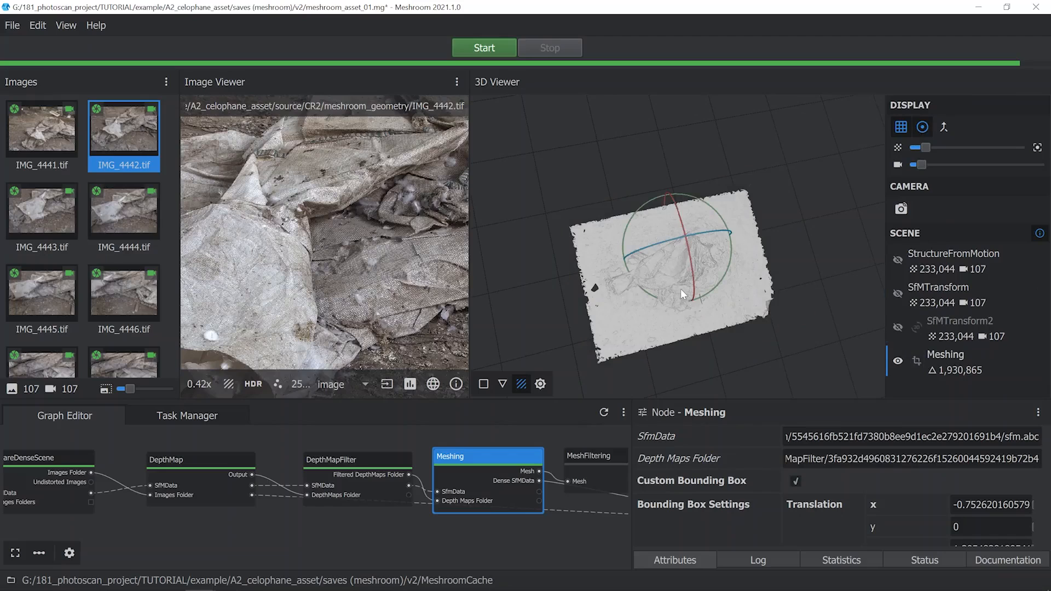
mouse_move(682, 294)
mouse_down()
mouse_move(686, 220)
mouse_move(692, 256)
mouse_move(674, 215)
mouse_move(649, 222)
mouse_move(685, 313)
mouse_move(674, 382)
mouse_move(702, 284)
mouse_up()
scroll(707, 271, up, 5)
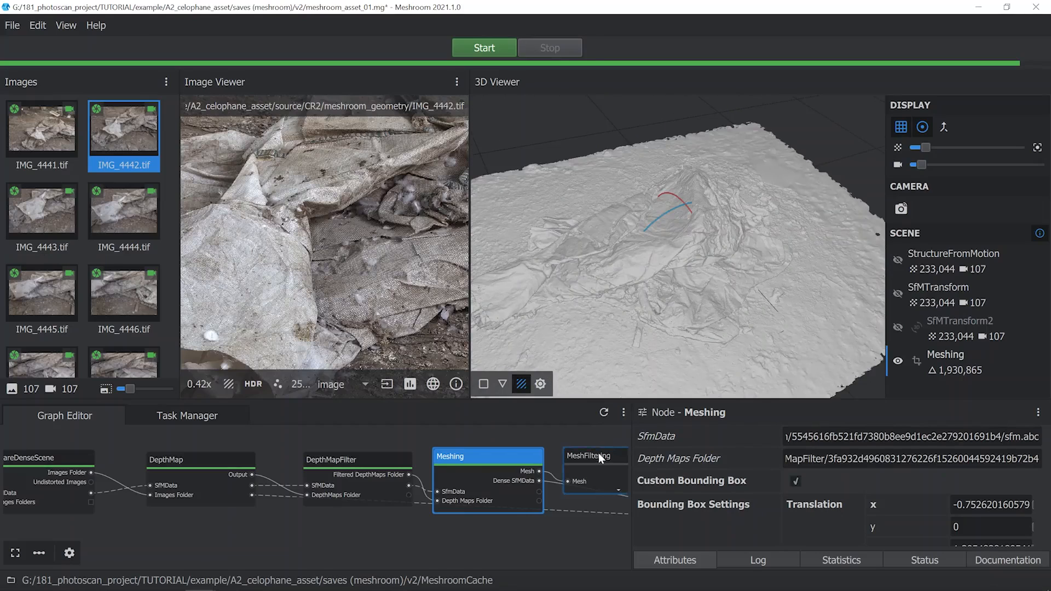
Step: Review the attributes of the MeshFiltering and Texturing nodes
middle_drag(599, 452, 372, 455)
click(373, 458)
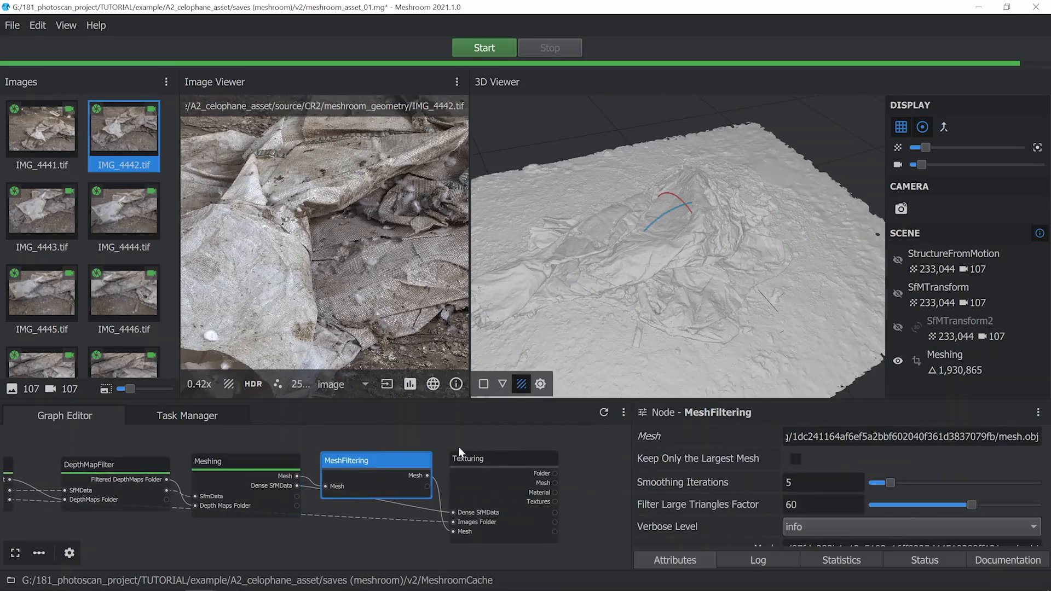
click(480, 462)
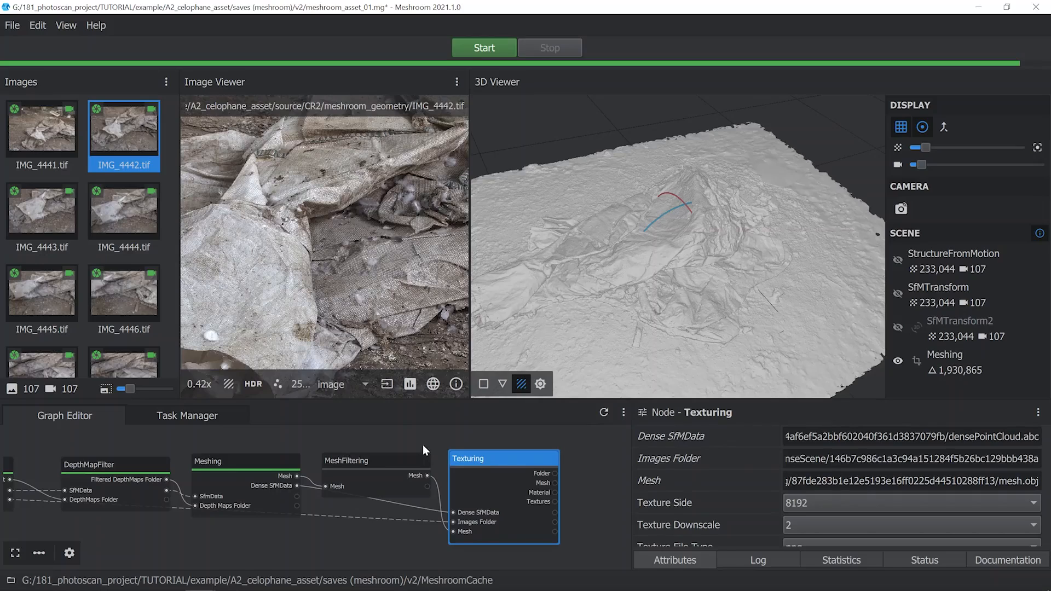
scroll(423, 446, down, 1)
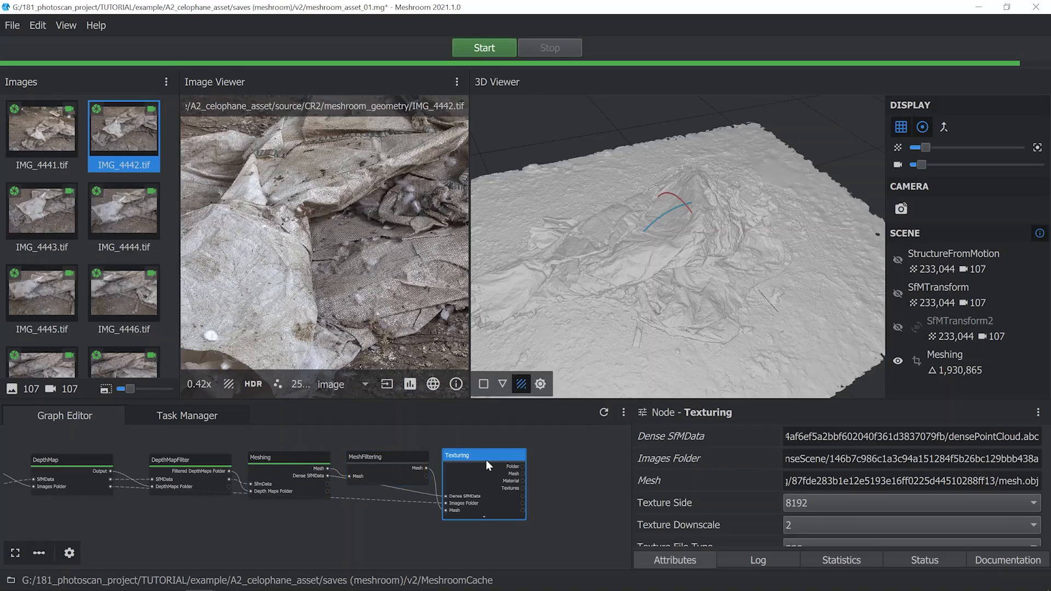
Step: Add a Publish export node to the graph and place it below the MeshFiltering node
scroll(428, 521, up, 2)
right_click(428, 520)
mouse_move(453, 499)
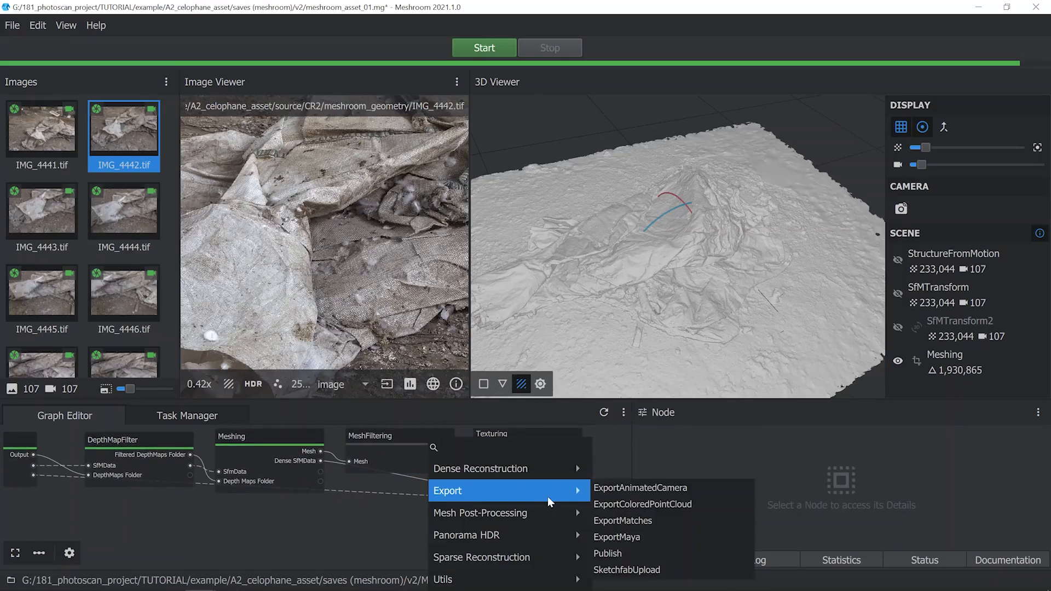
click(604, 554)
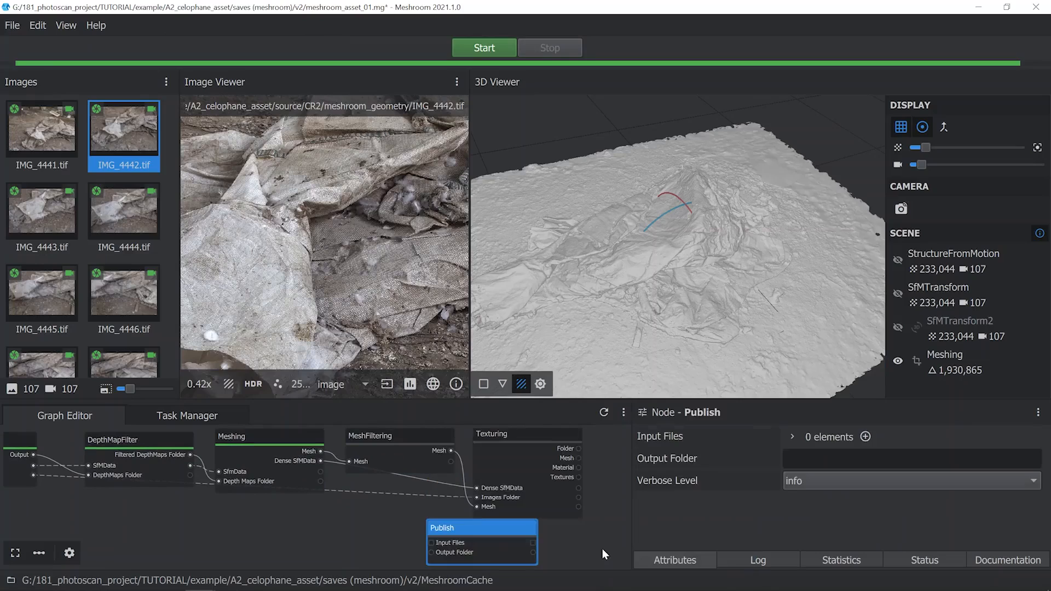
drag(501, 528, 414, 510)
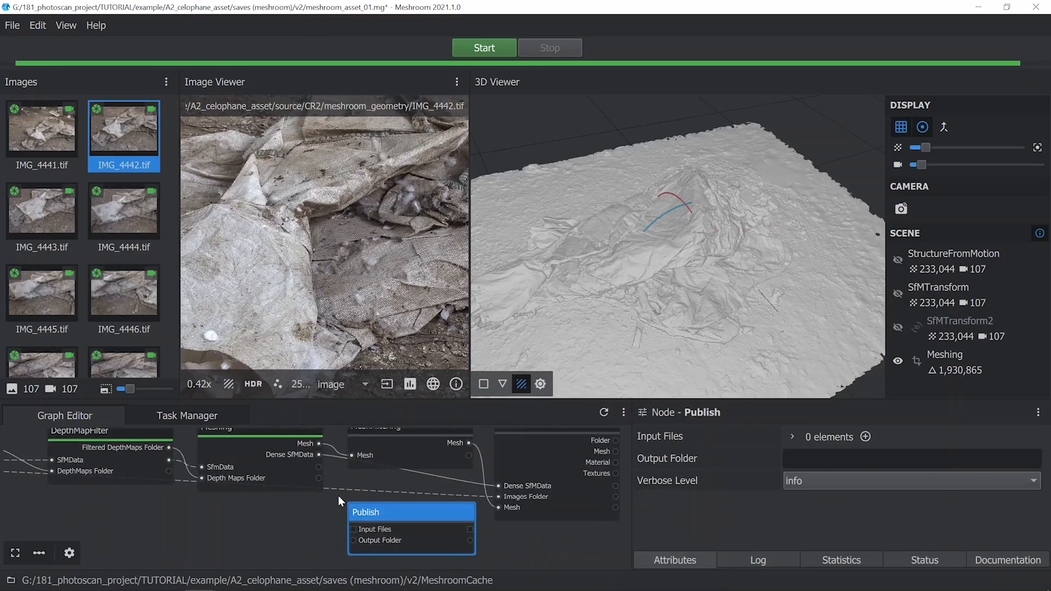
Step: Connect the Meshing node's Mesh output to the Publish node's Input Files and select the Publish node
middle_drag(337, 495, 367, 500)
drag(350, 456, 380, 531)
click(419, 512)
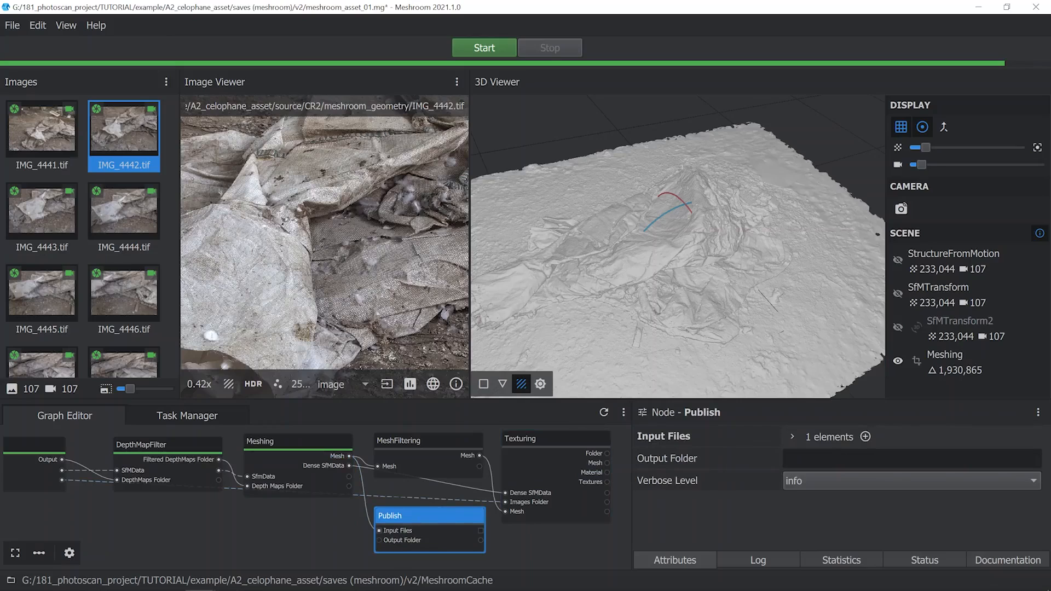
Step: Name the new folder inside the meshroom export folder 01_highpoly and switch back to Meshroom
text(poly)
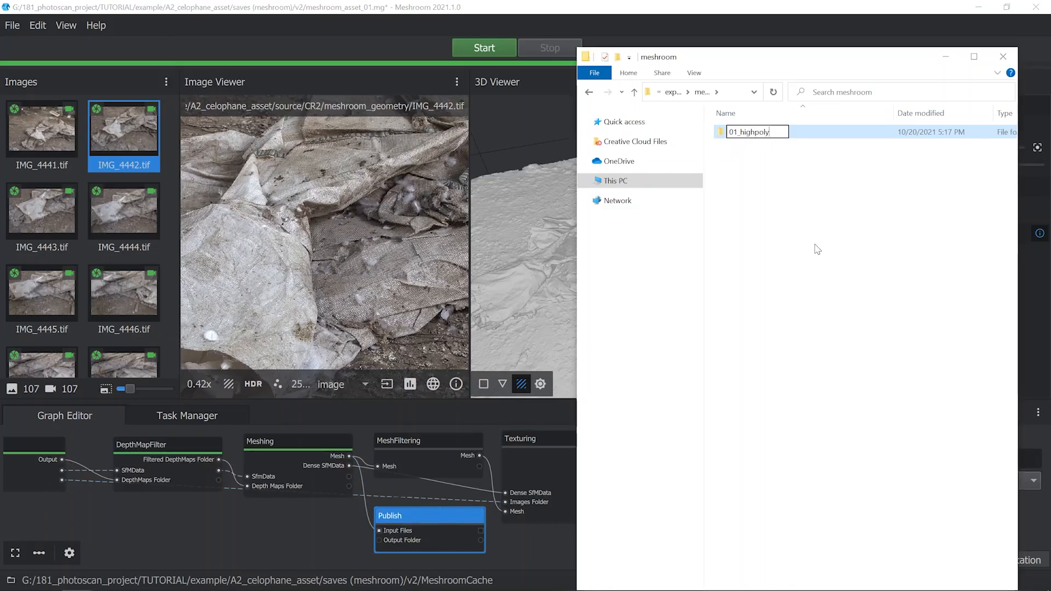
key(Return)
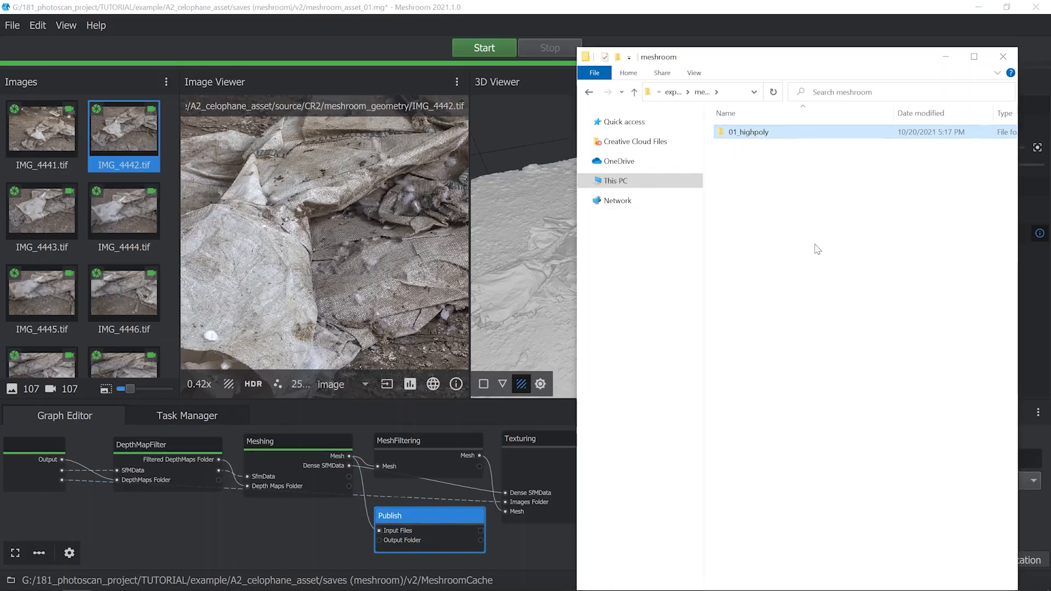
click(749, 152)
key(alt+Tab)
key(Tab)
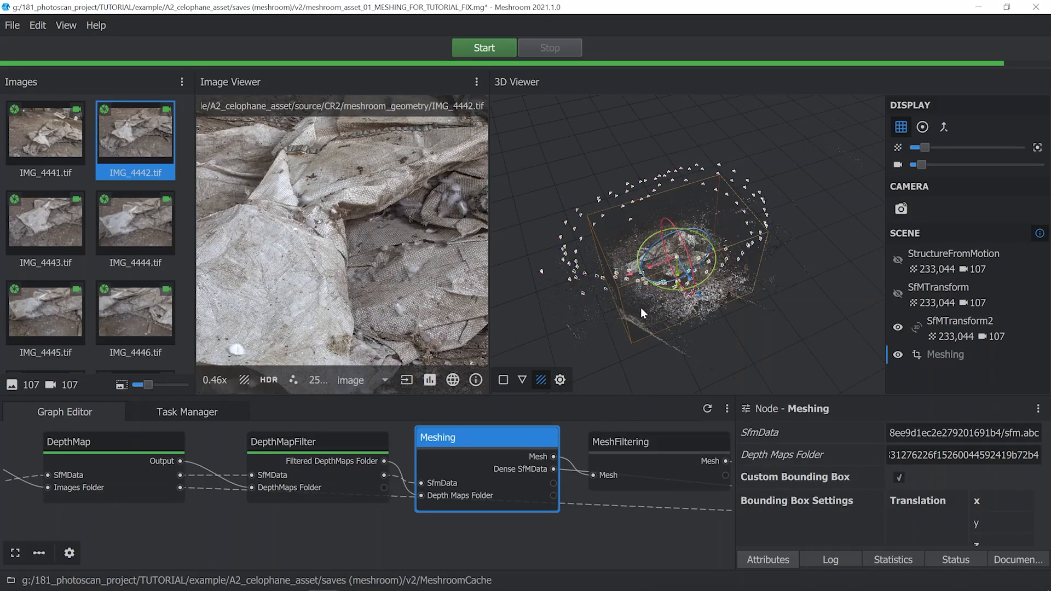
Step: Compute the Meshing node, and select the exported mesh file in the 01_highpoly folder in File Explorer
right_click(496, 437)
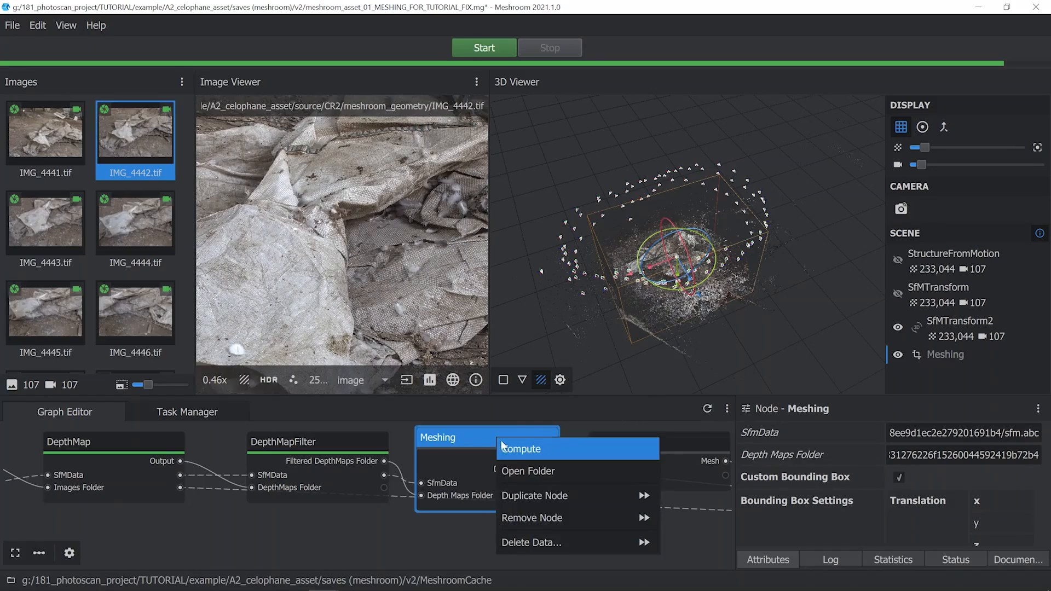
click(550, 453)
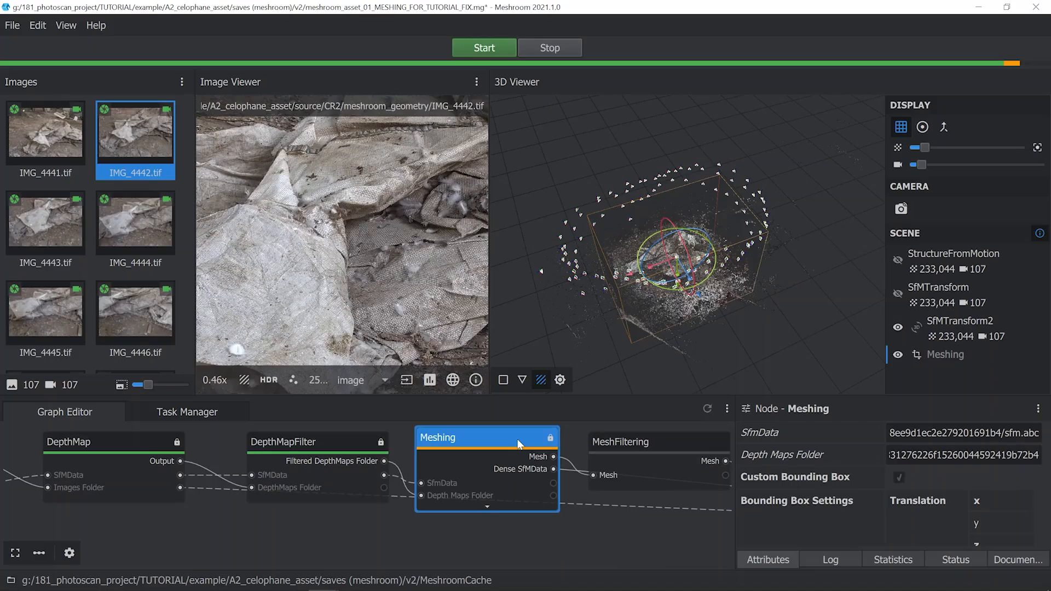
key(alt+Tab)
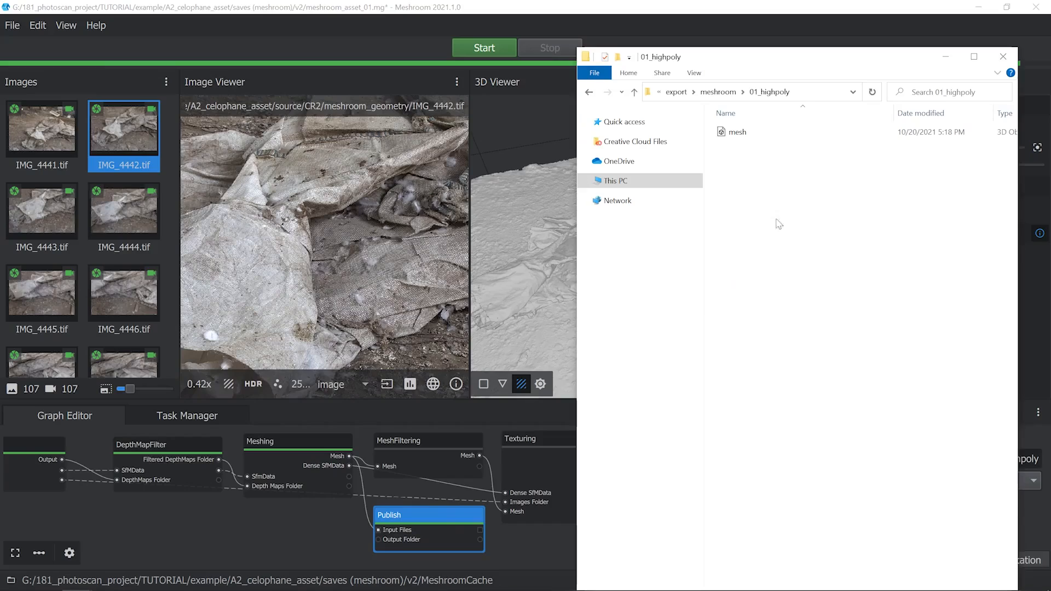
click(739, 134)
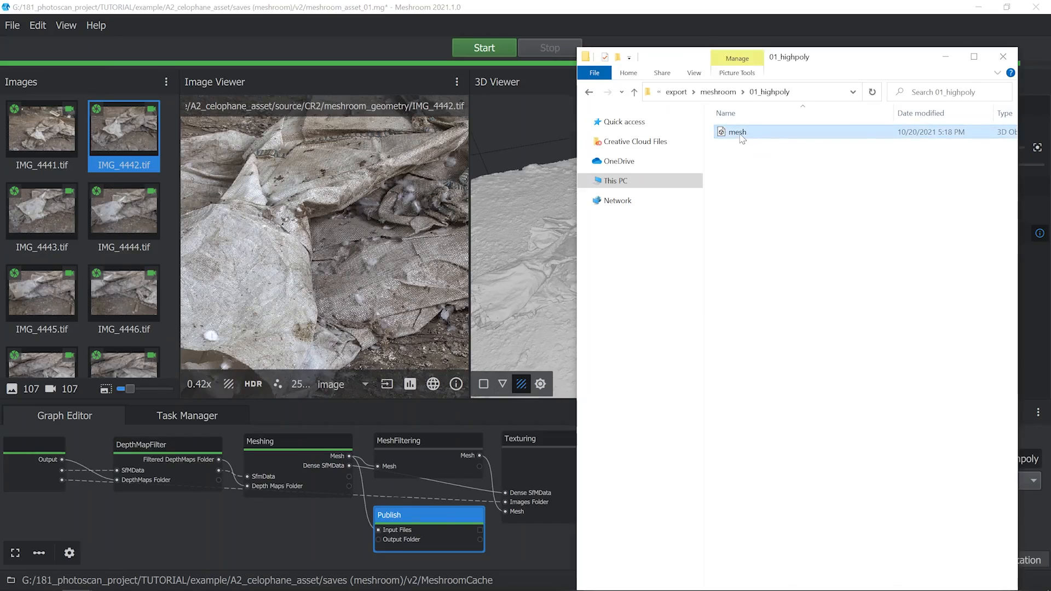